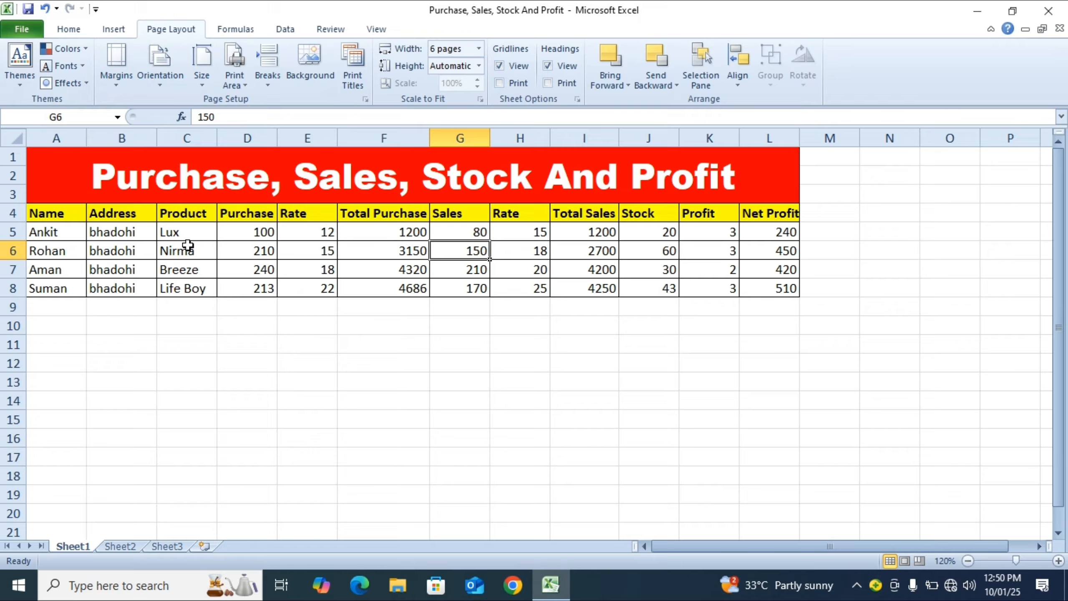
- Apply the built-in Grid theme to the workbook with the title row selected
left_click(327, 325)
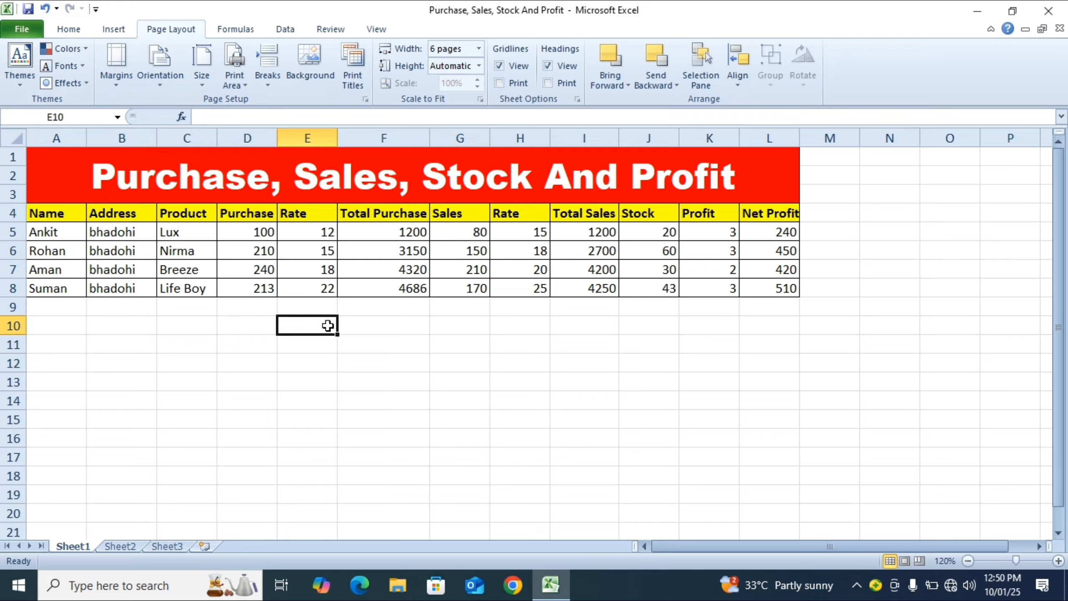
left_click(465, 422)
left_click(186, 181)
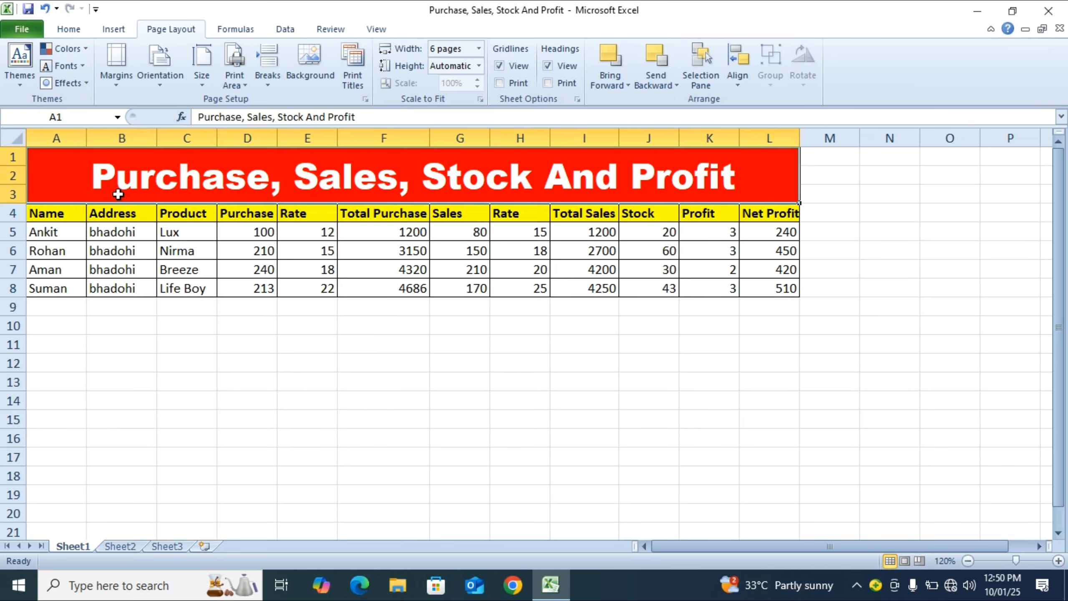
left_click(18, 83)
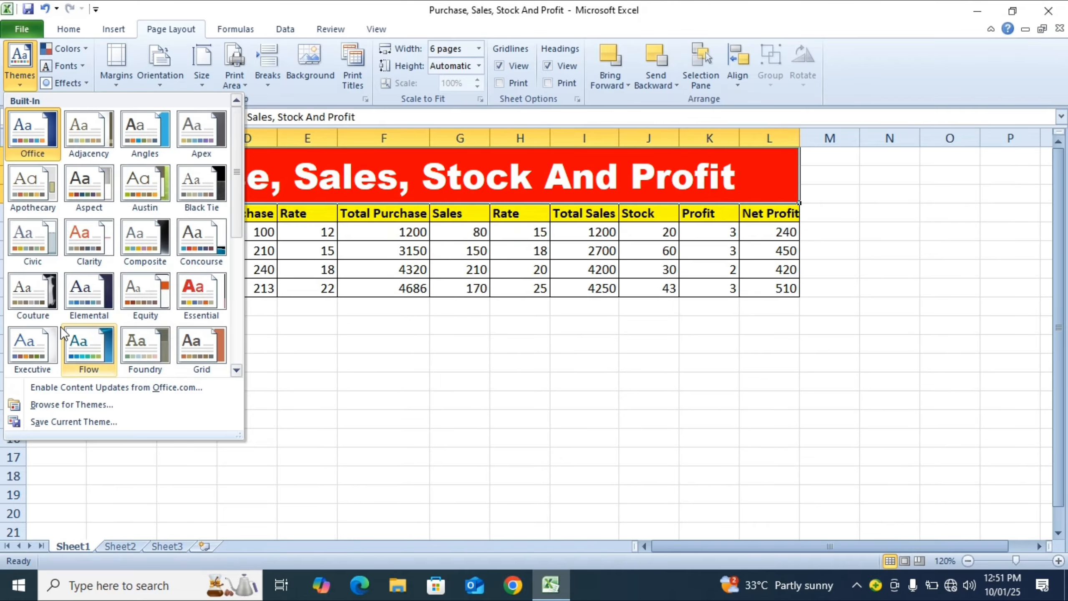
left_click(202, 345)
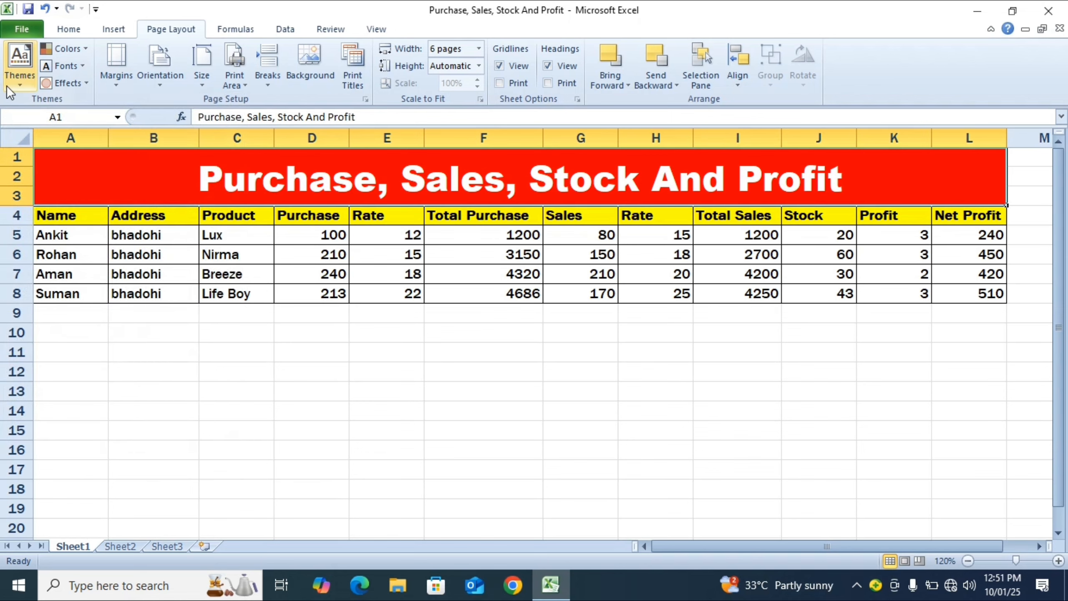
- Switch the workbook's theme back to Office
left_click(18, 85)
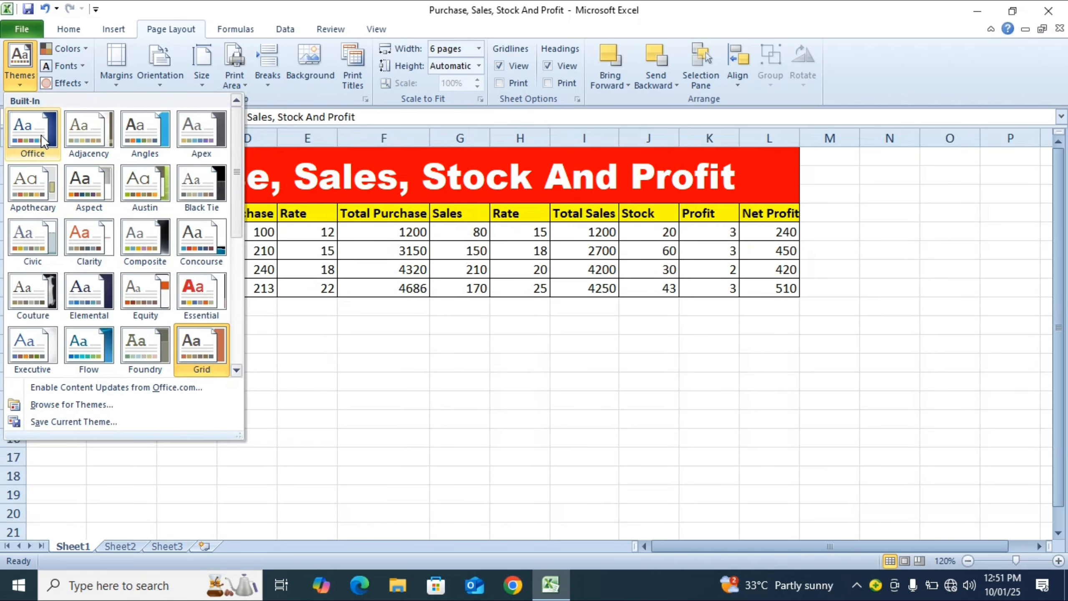
left_click(41, 135)
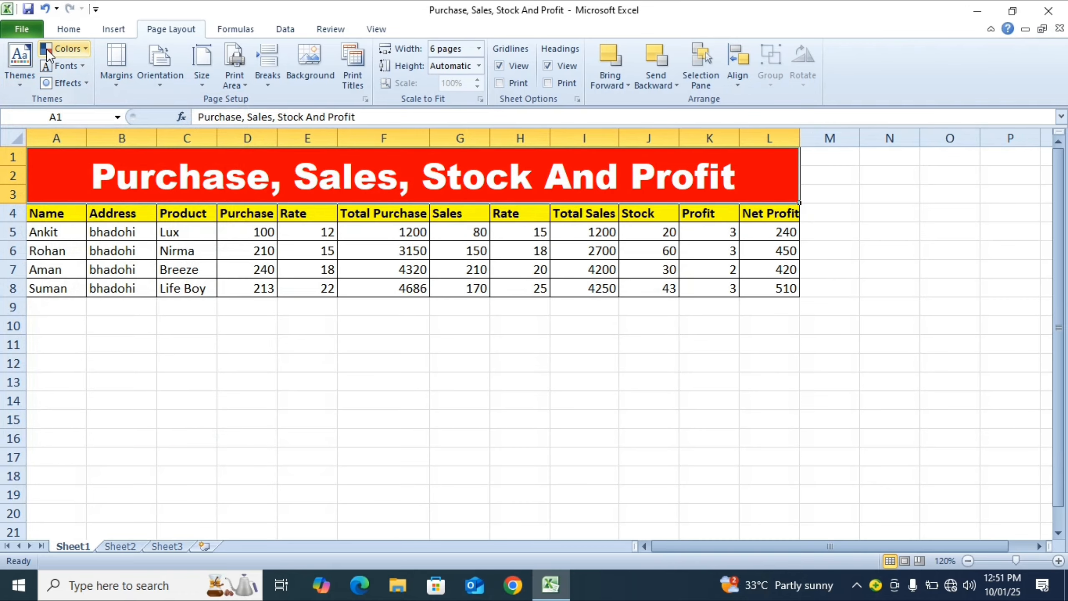
left_click(125, 229)
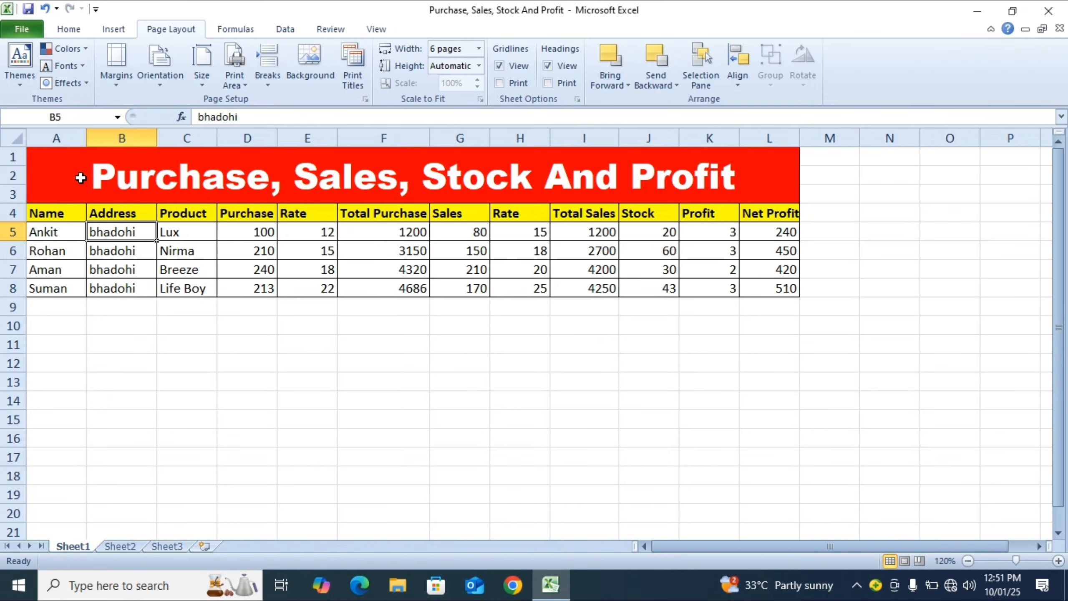
- Select the title and header rows and set the workbook's theme colors to Flow
left_click_drag(83, 174, 86, 205)
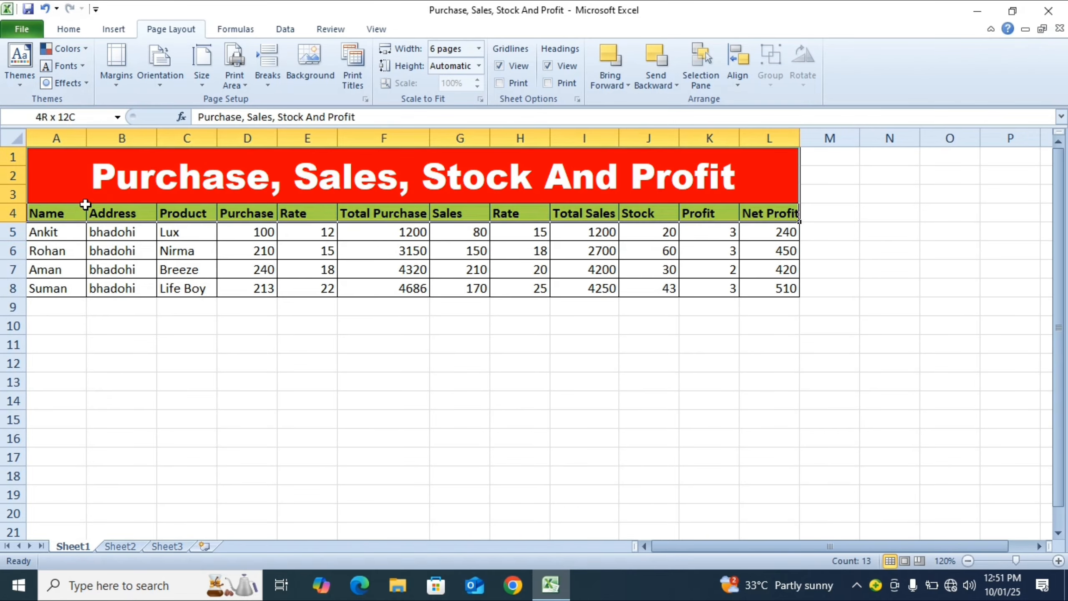
left_click(70, 49)
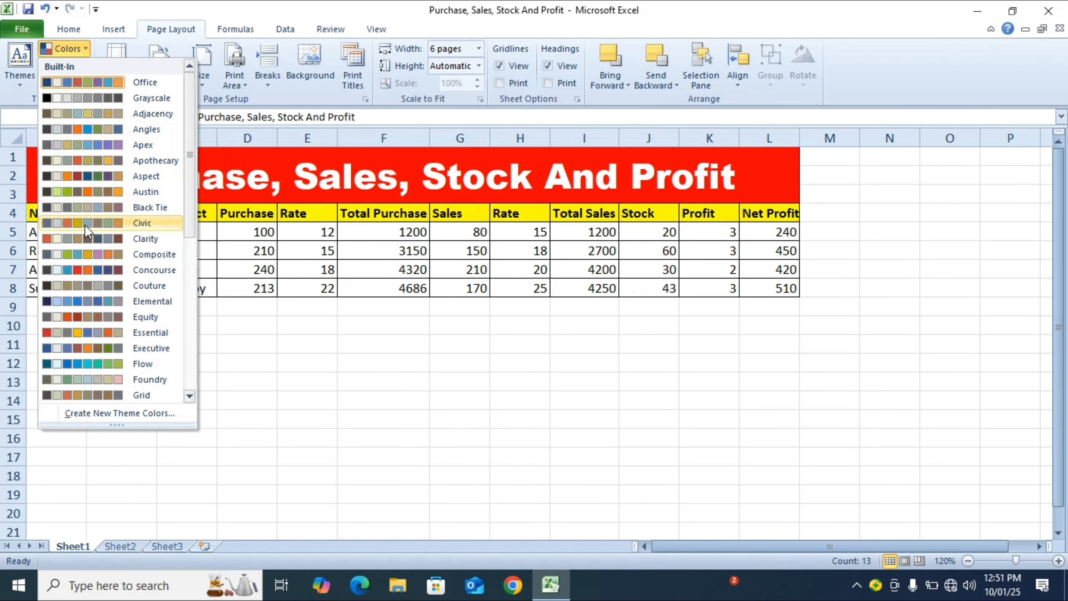
left_click(75, 359)
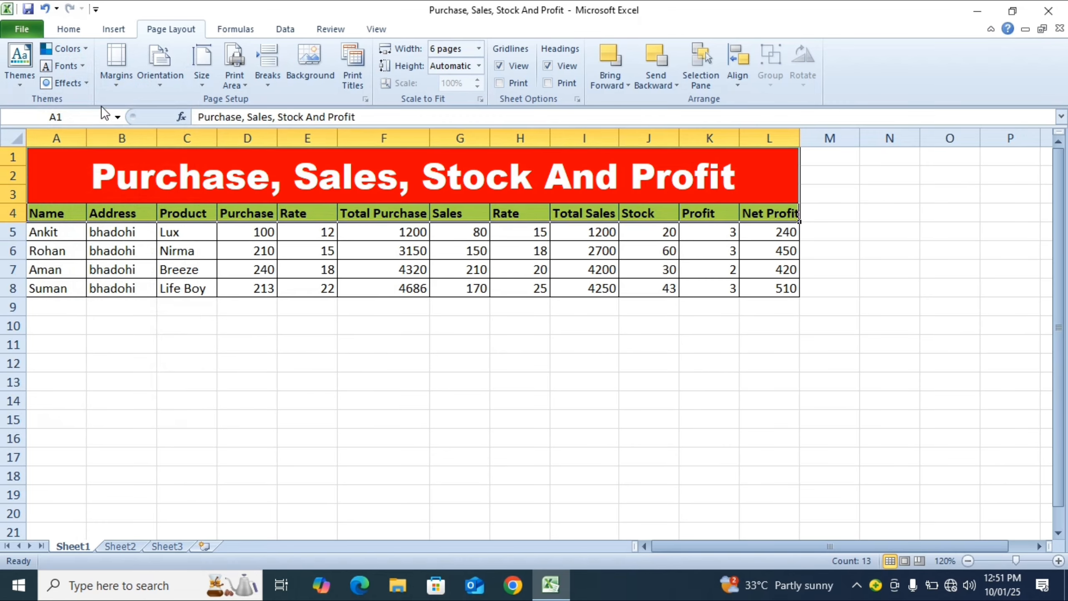
left_click(74, 51)
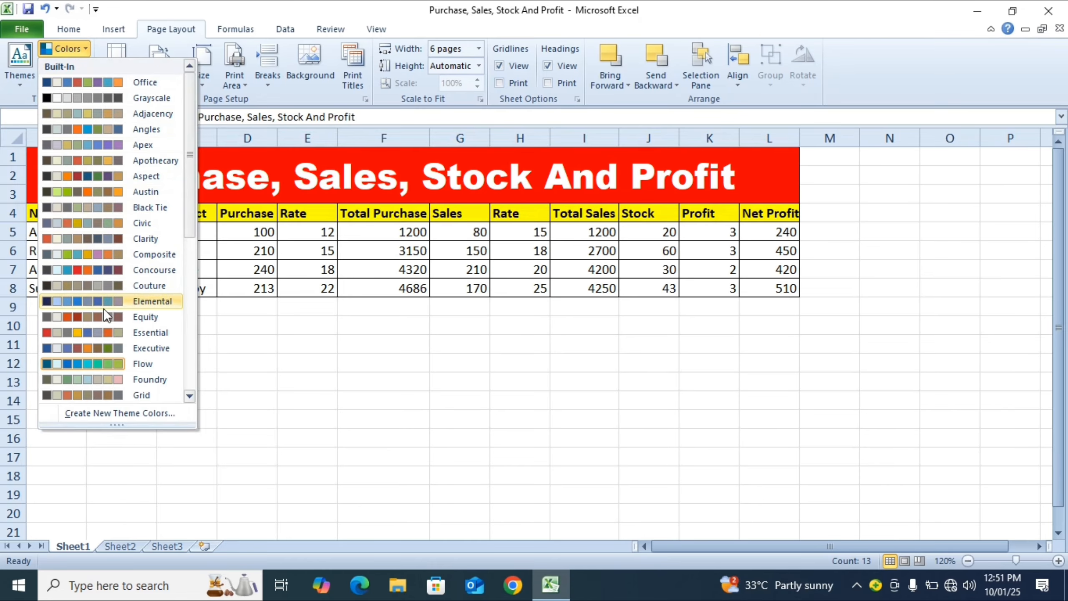
left_click(115, 269)
left_click(101, 215)
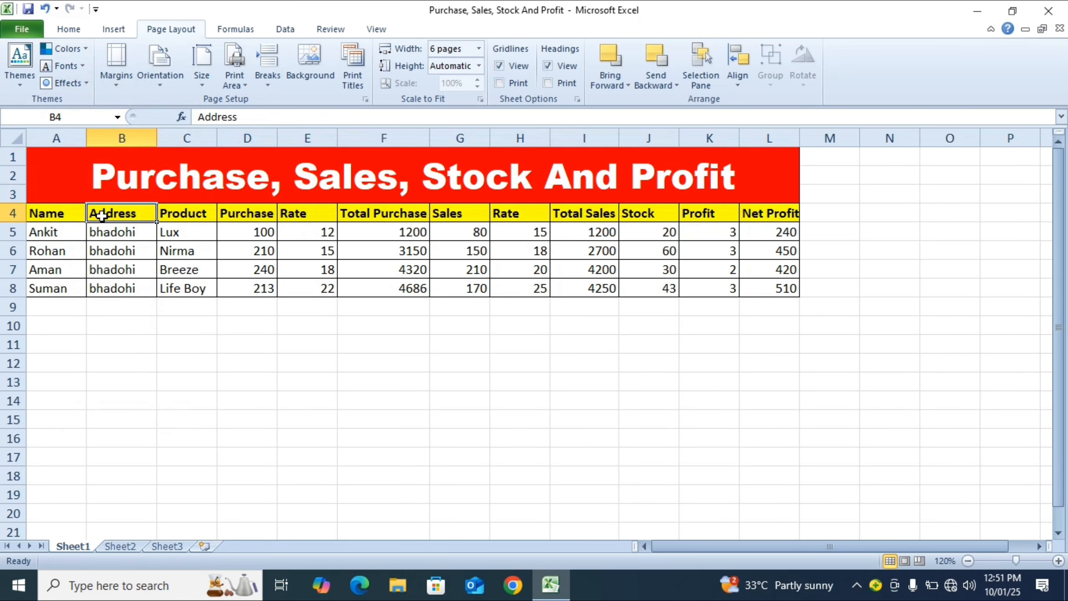
left_click_drag(72, 213, 790, 214)
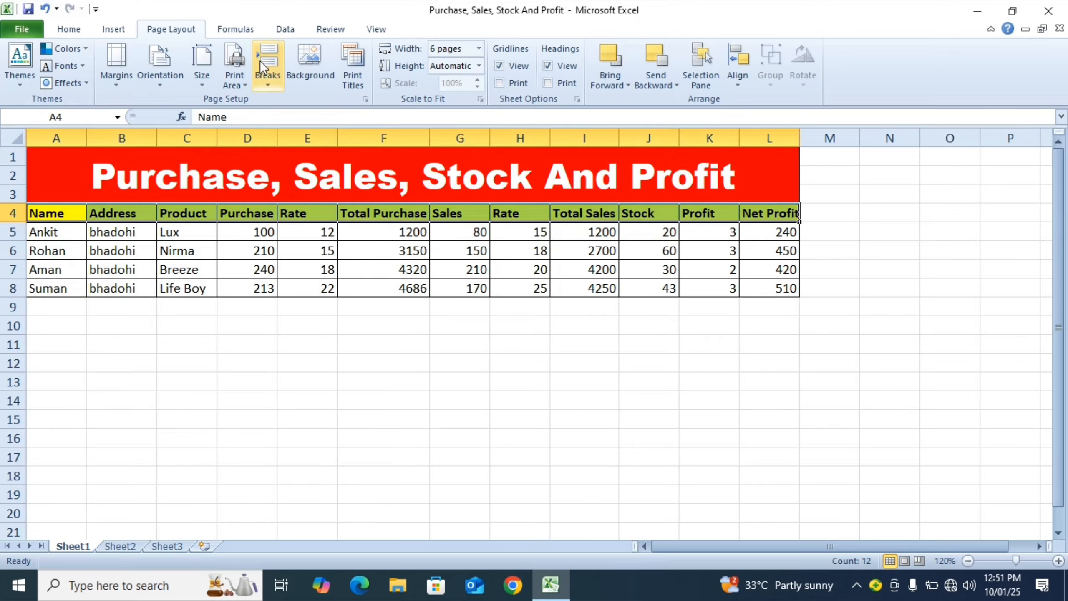
left_click(64, 49)
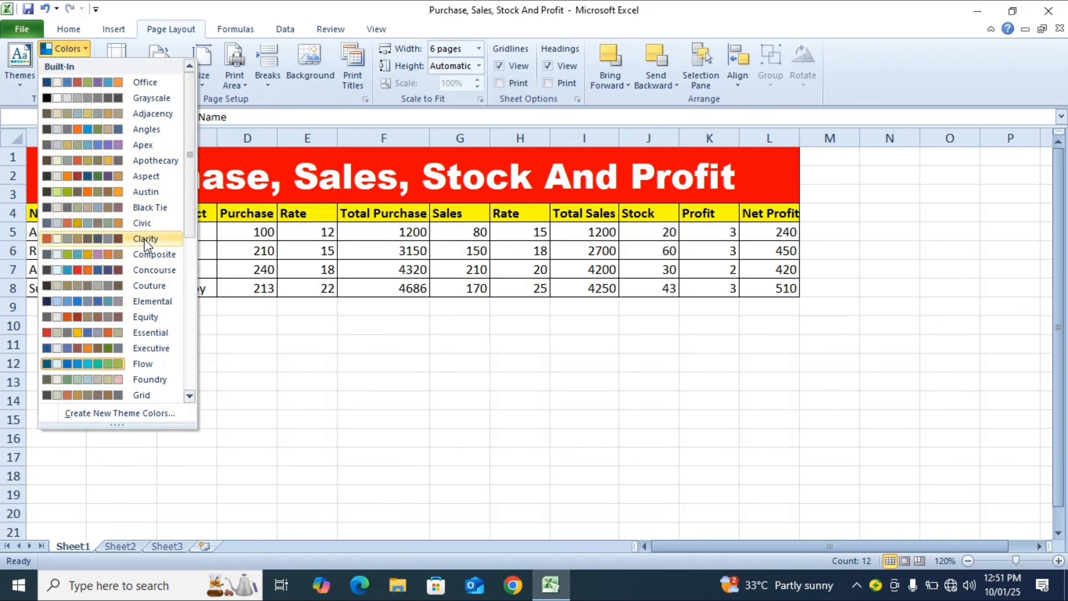
left_click(313, 363)
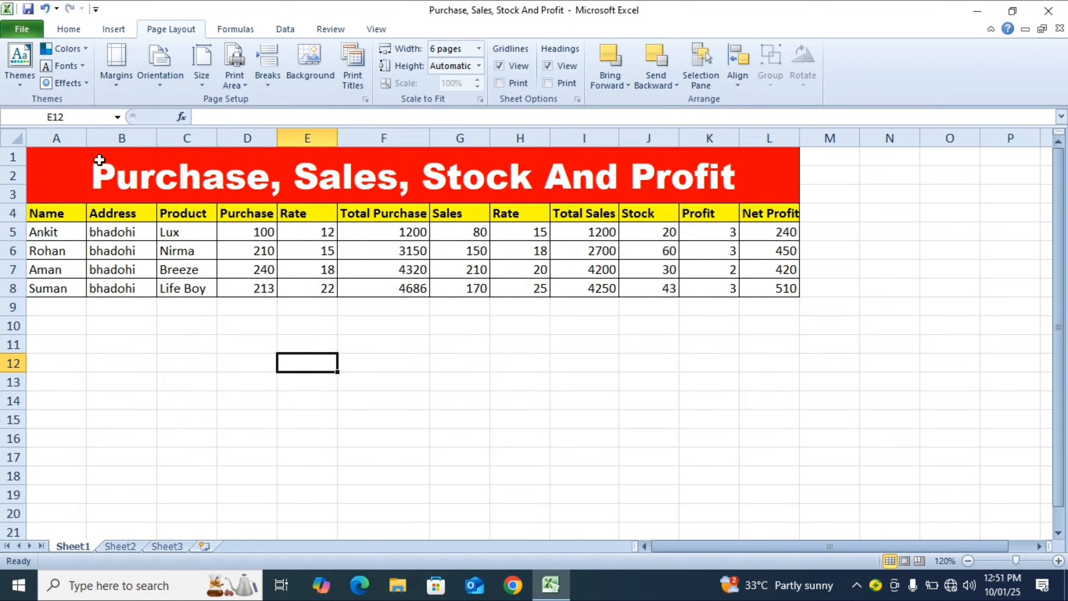
left_click_drag(96, 167, 369, 279)
left_click(503, 307)
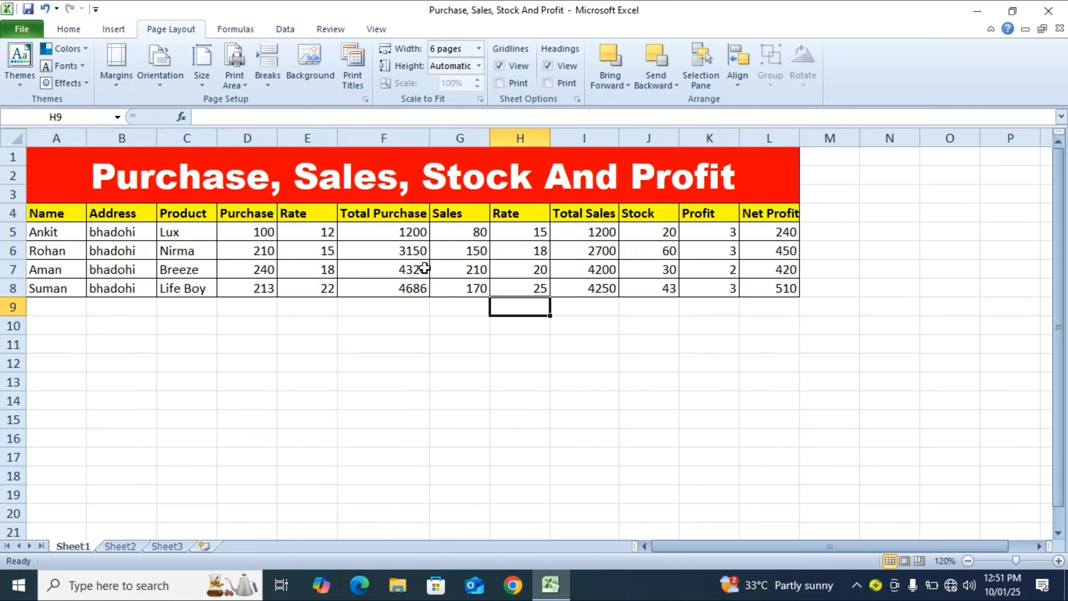
left_click_drag(67, 167, 384, 223)
left_click(479, 306)
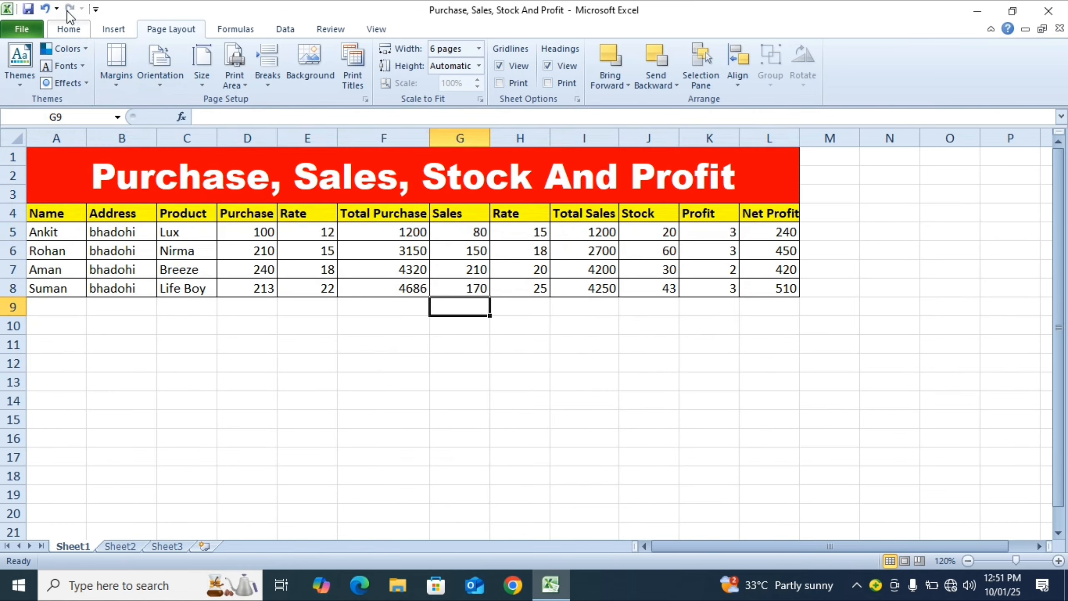
- Set the theme fonts to Office (Cambria, Calibri) and view the available theme effects
left_click(77, 68)
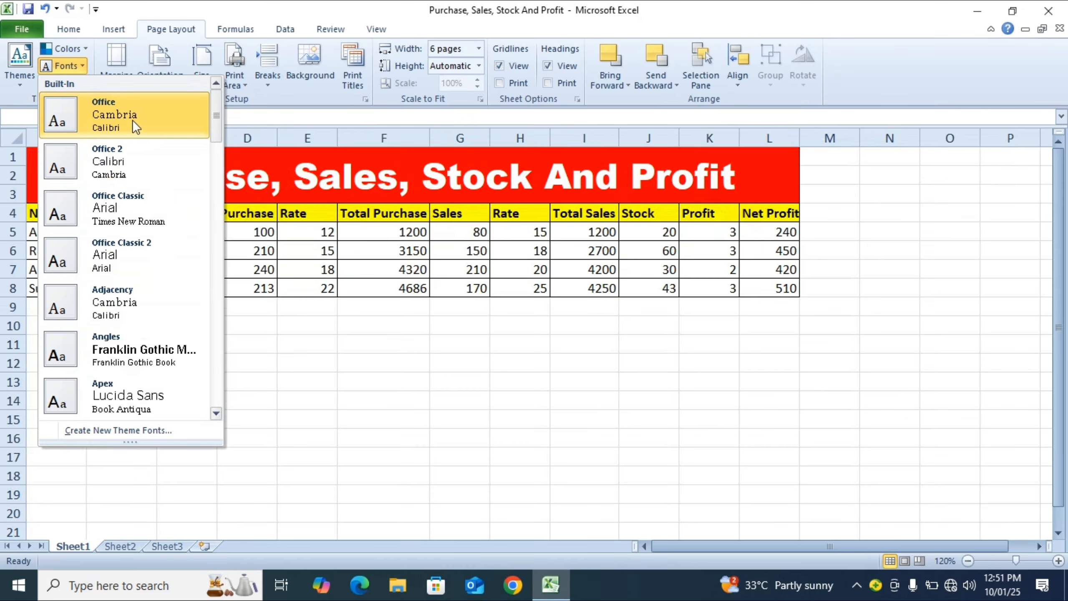
left_click(112, 111)
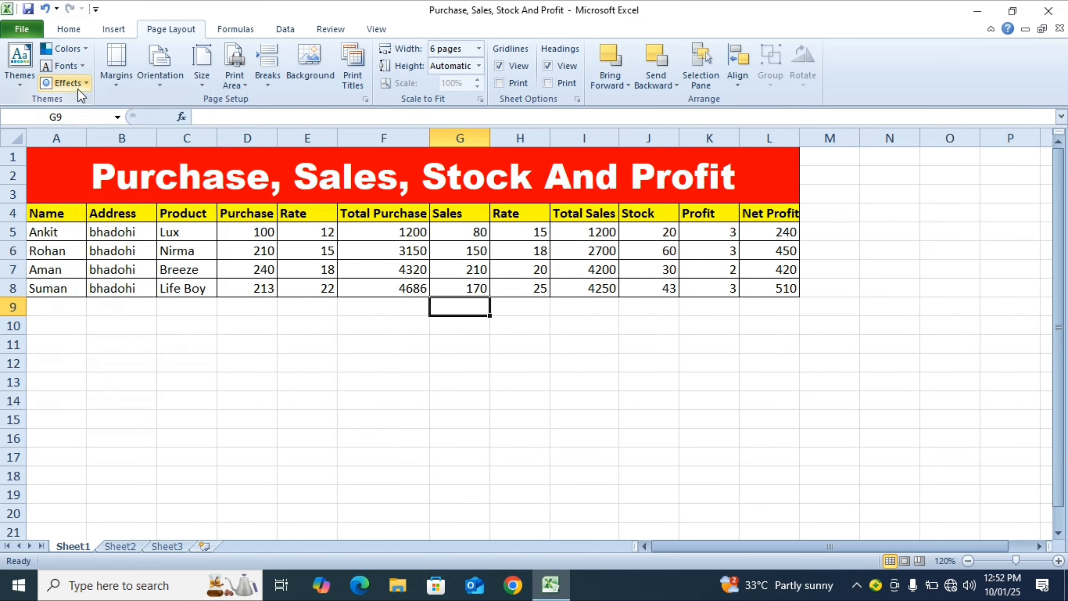
left_click(78, 84)
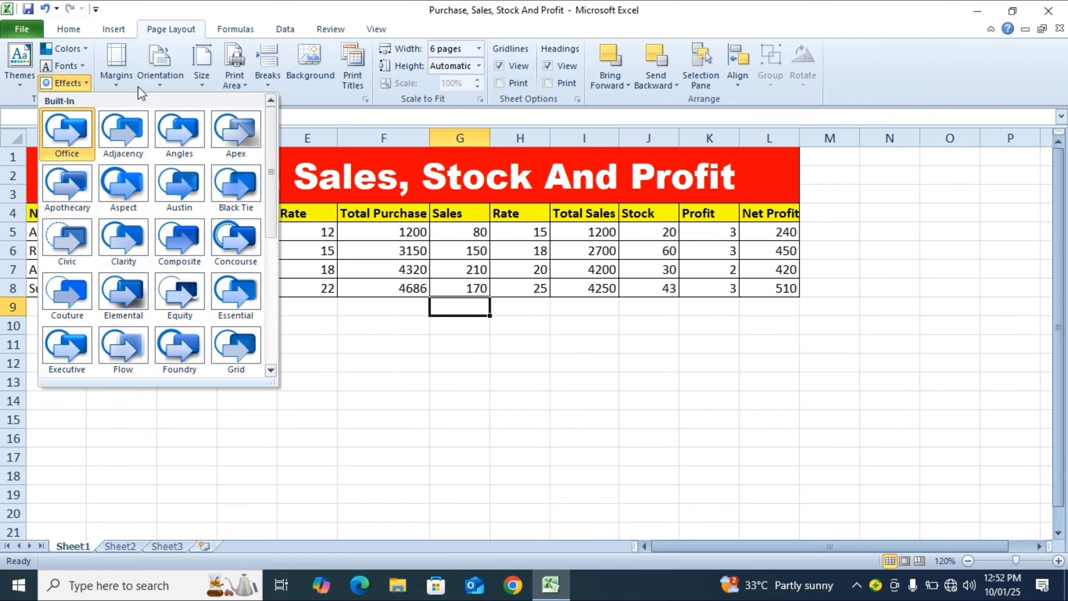
left_click(331, 309)
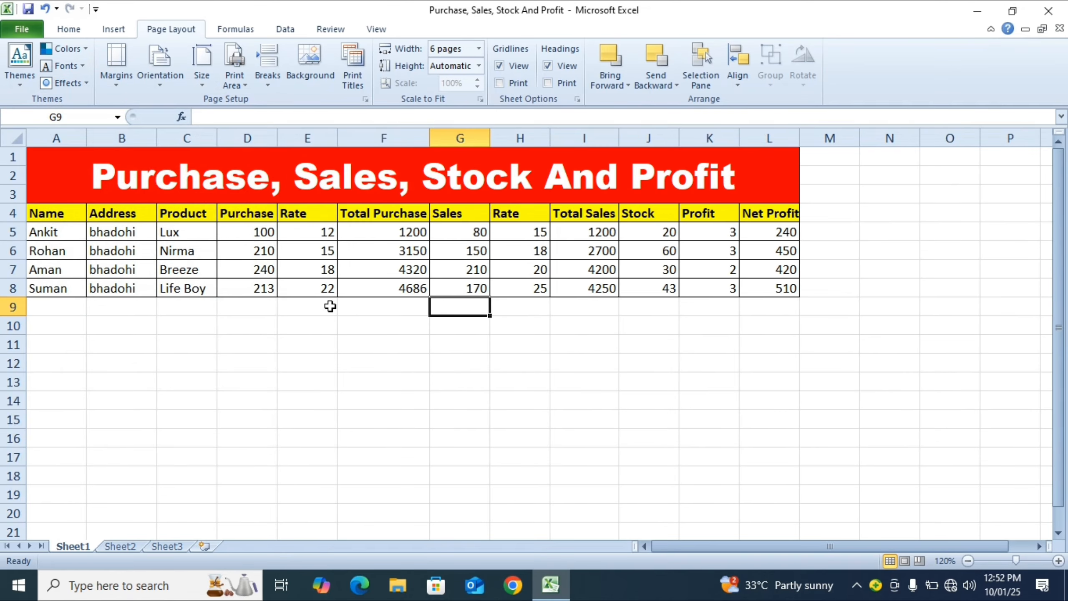
- Draw an oval about 1.5 inches across below the Rate and Total Purchase columns and give it a blue gradient shape style
left_click(112, 33)
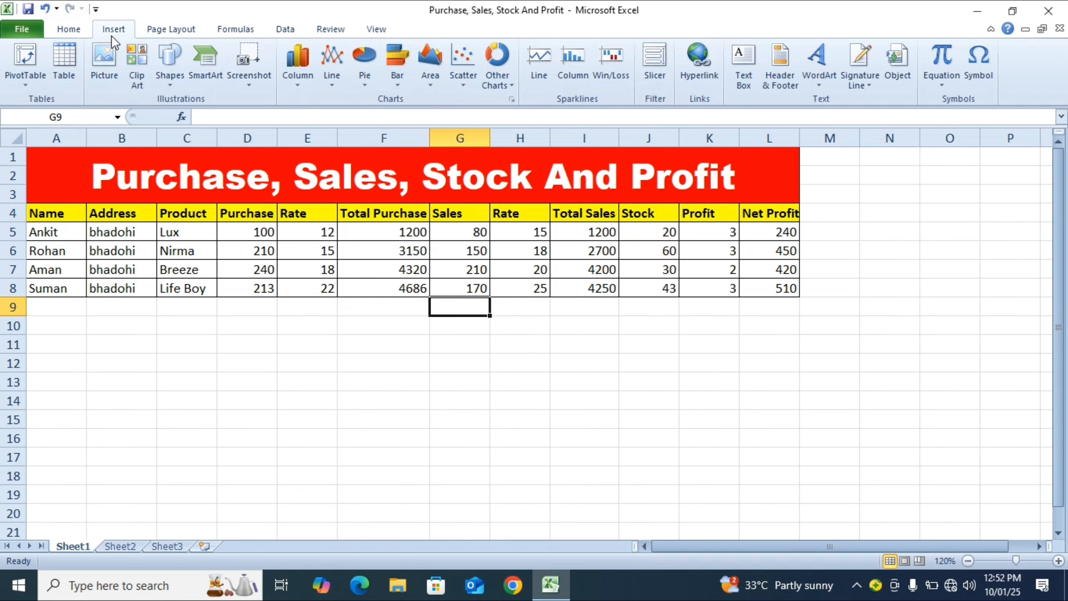
left_click(170, 84)
left_click(225, 115)
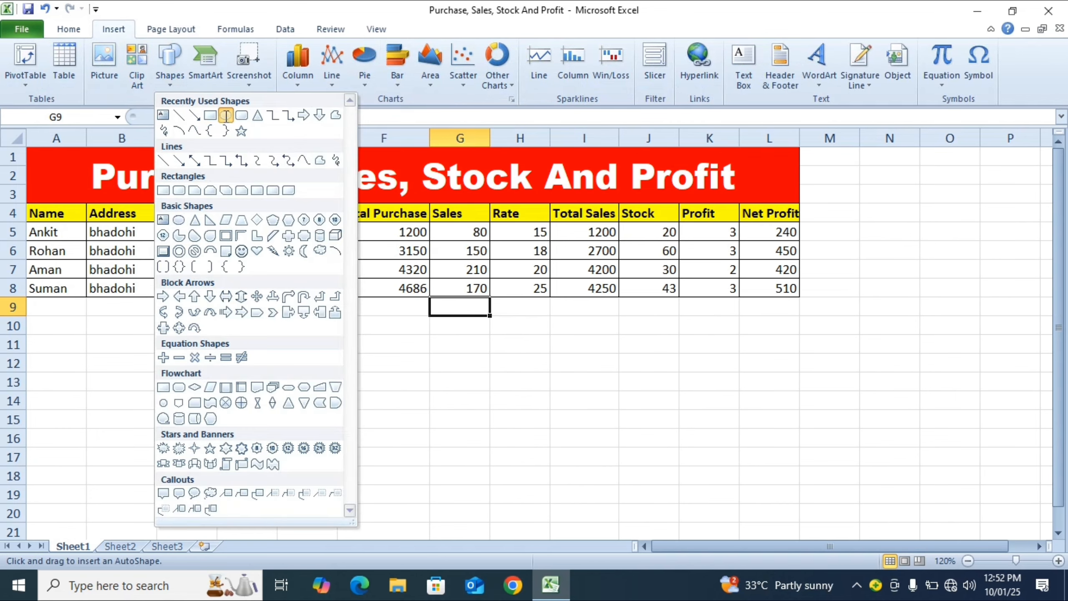
left_click_drag(254, 281, 390, 418)
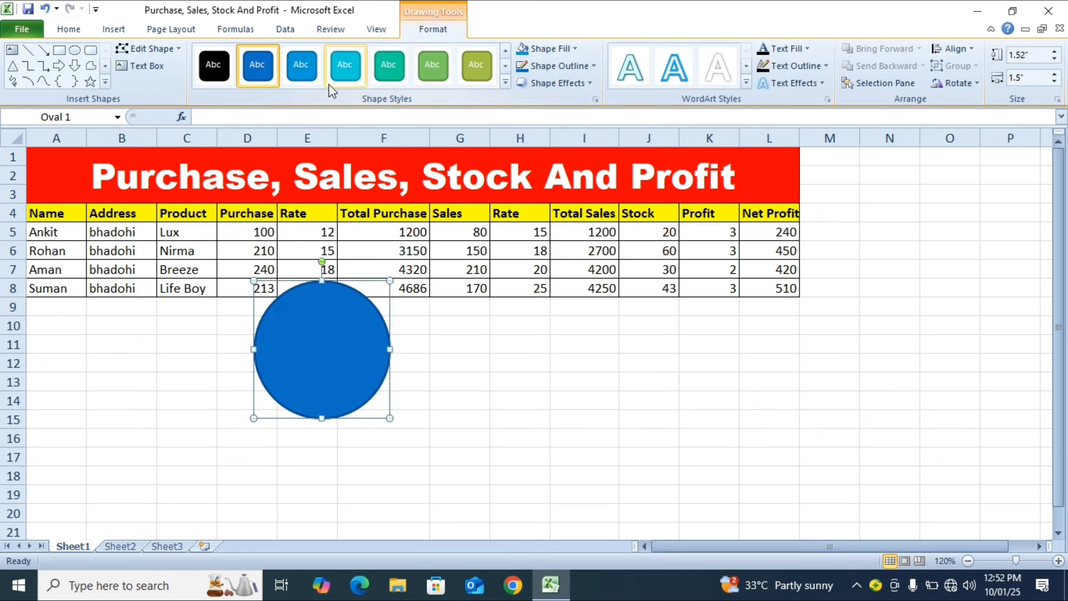
left_click(505, 82)
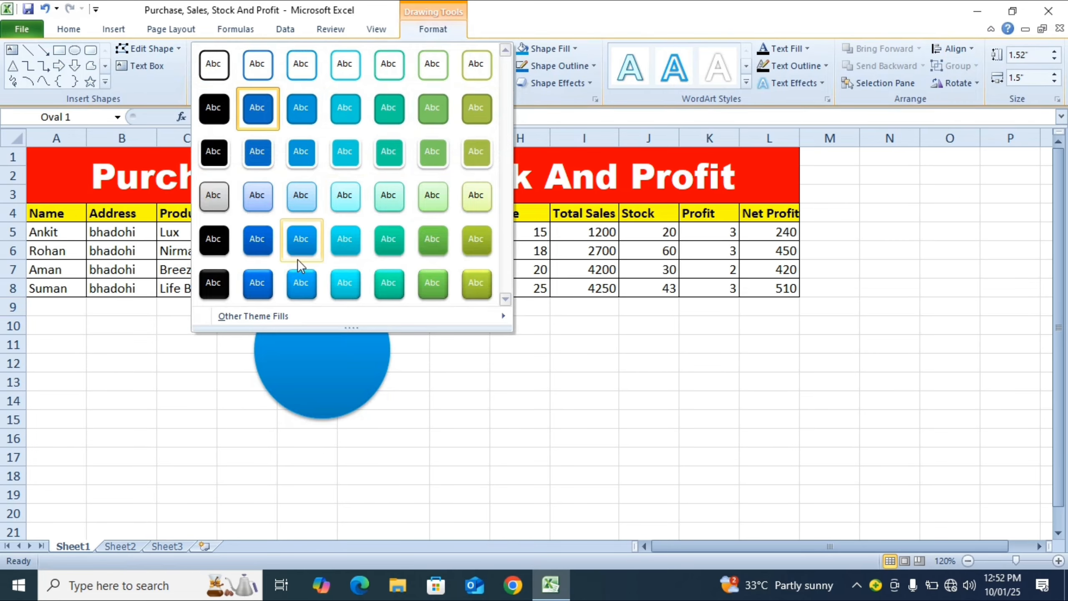
left_click(252, 243)
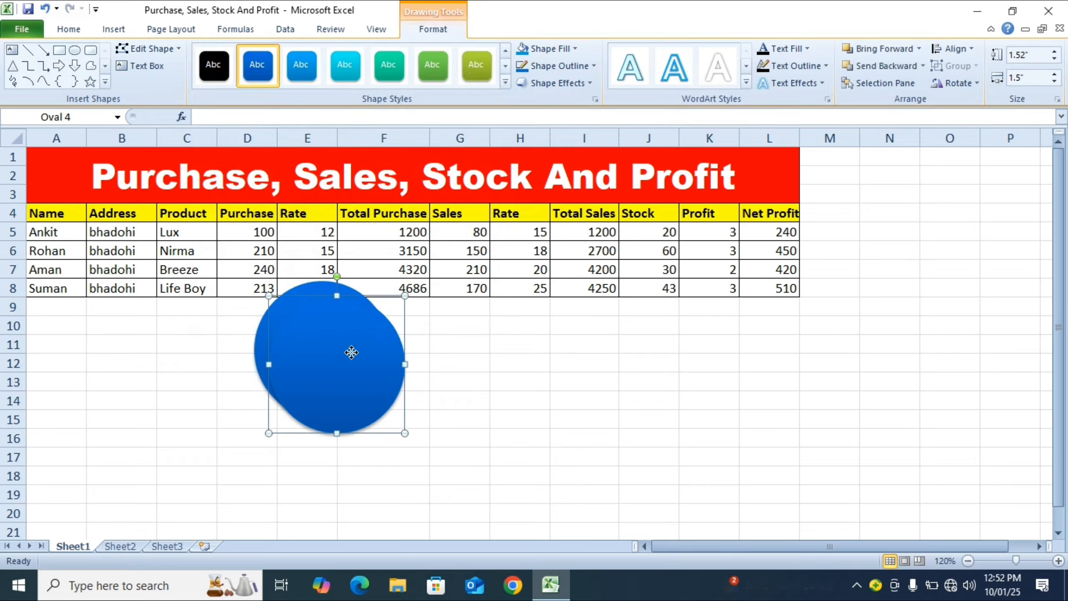
- Duplicate the blue circle, place the copy beside it under columns G and H, and give it the olive-green shape style
left_click_drag(350, 350, 434, 333, "ctrl")
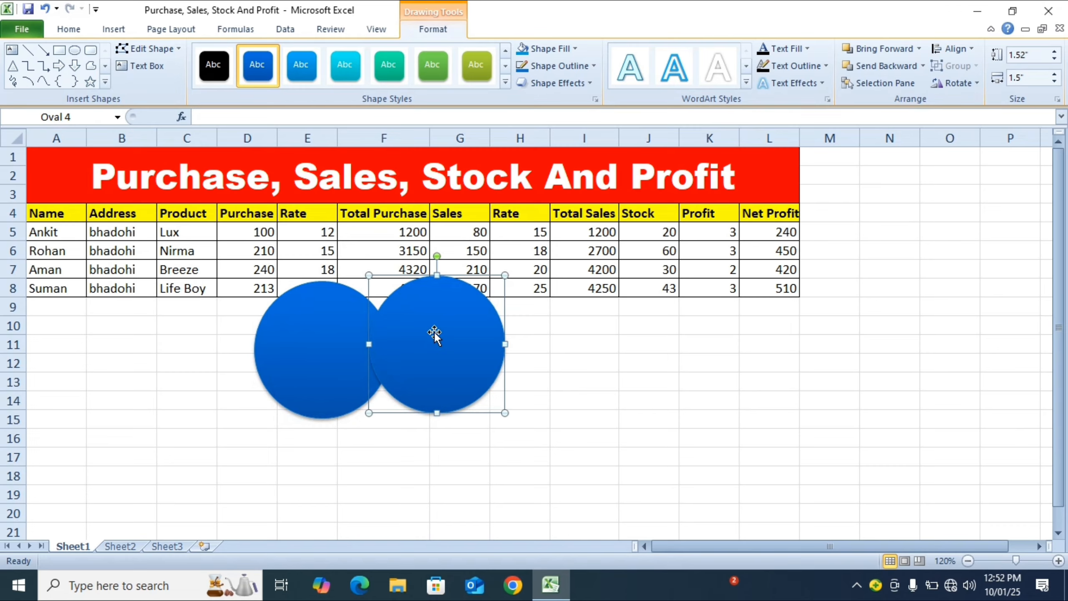
key("alt")
left_click_drag(434, 331, 499, 344, "alt")
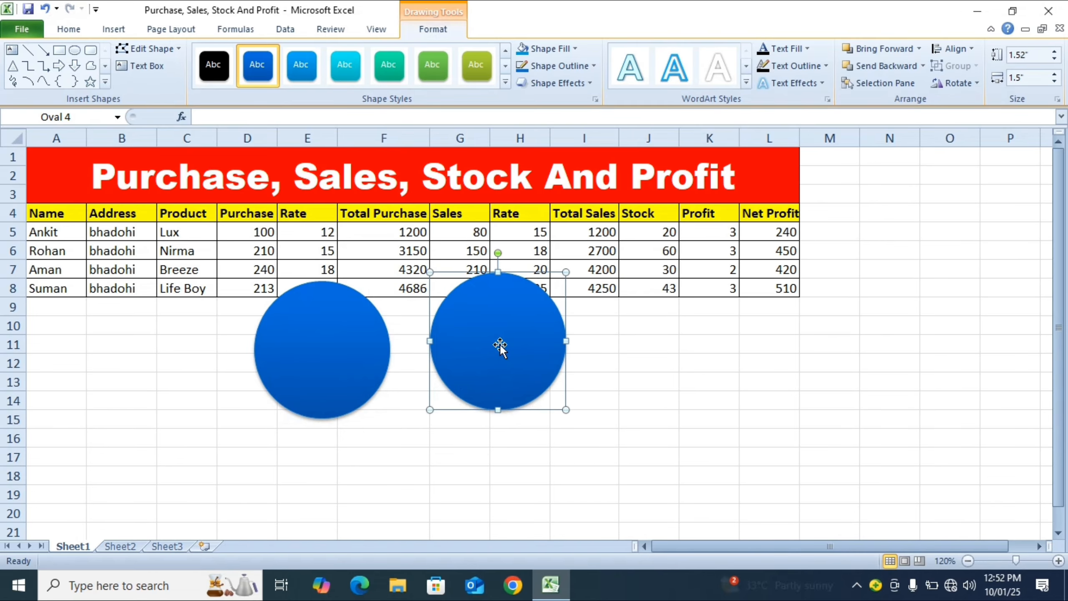
left_click(478, 67)
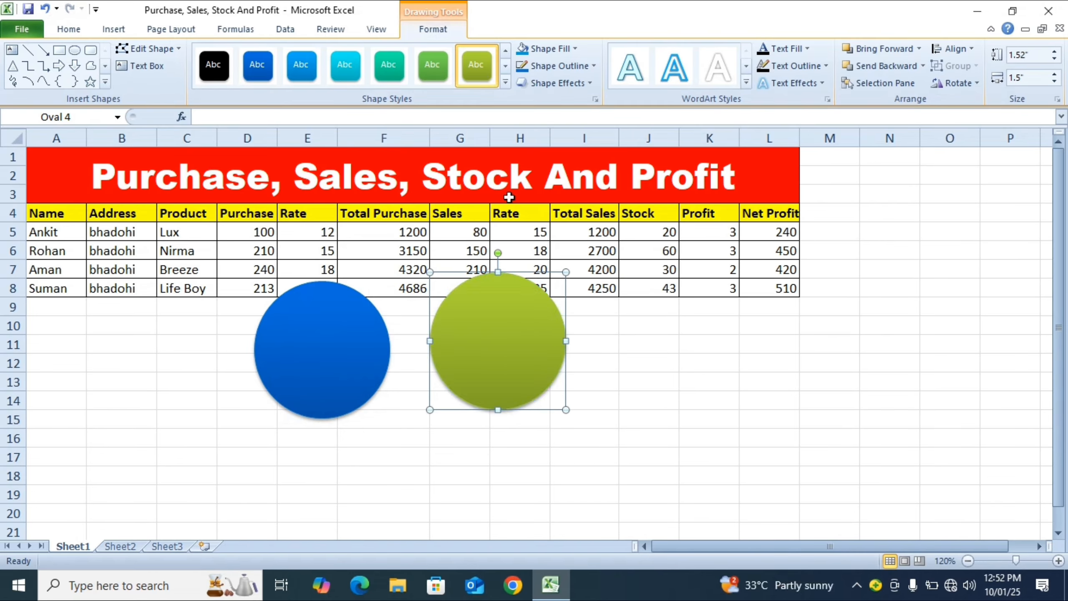
- Duplicate the olive-green circle, place the copy under the Stock and Profit columns, and give it the cyan shape style
key("ctrl")
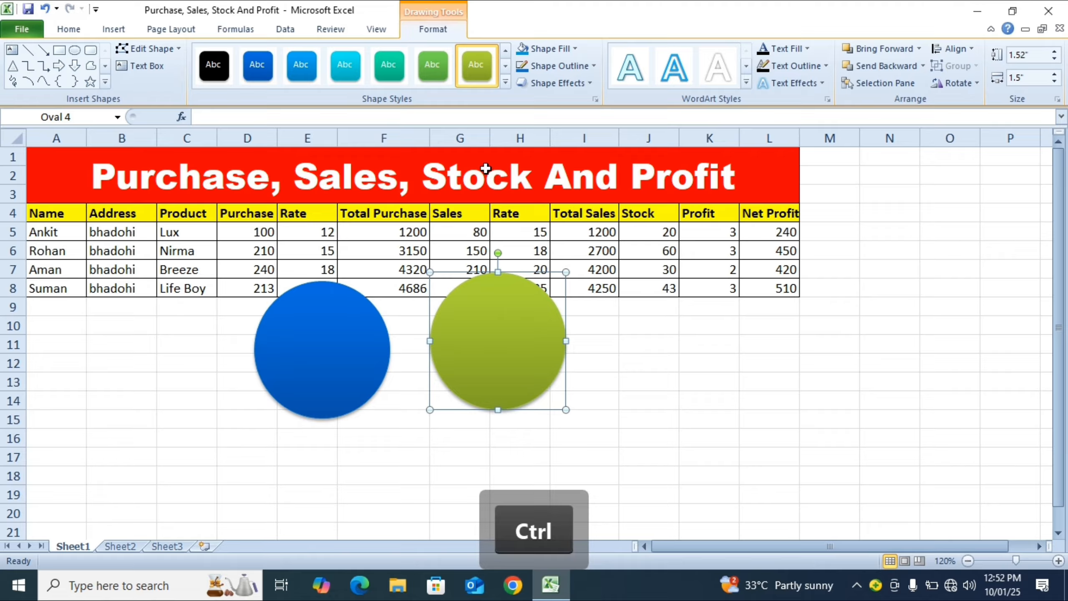
key("ctrl+d")
left_click_drag(631, 320, 658, 343)
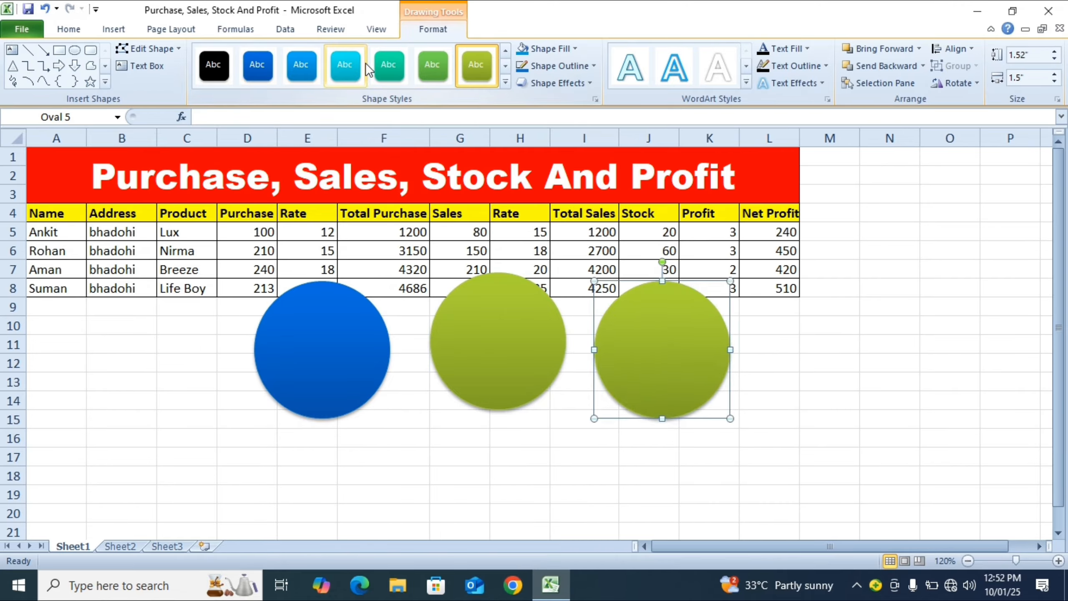
left_click(355, 67)
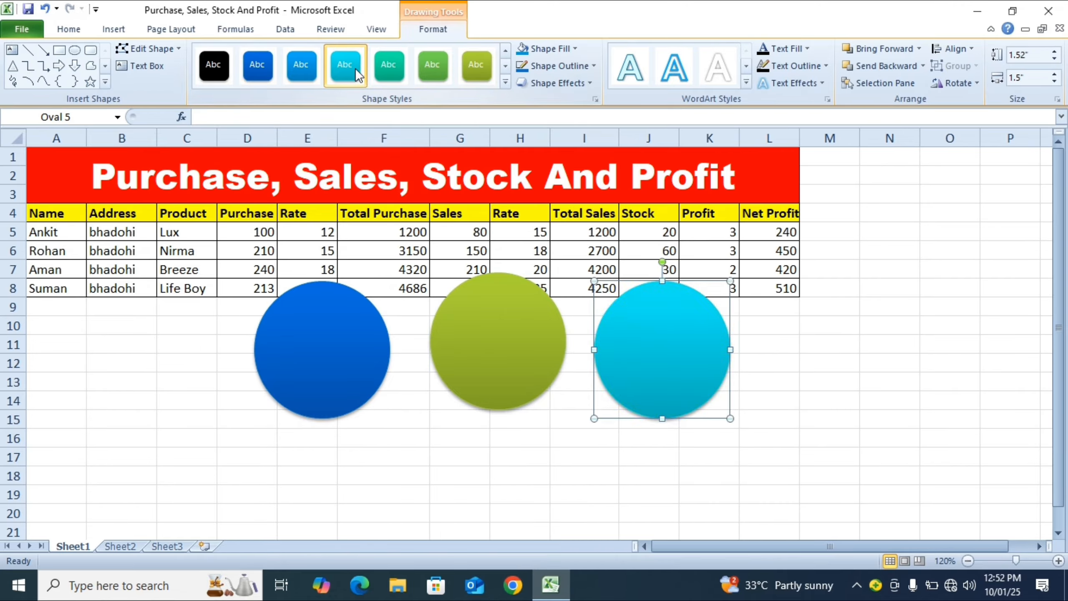
left_click(489, 443)
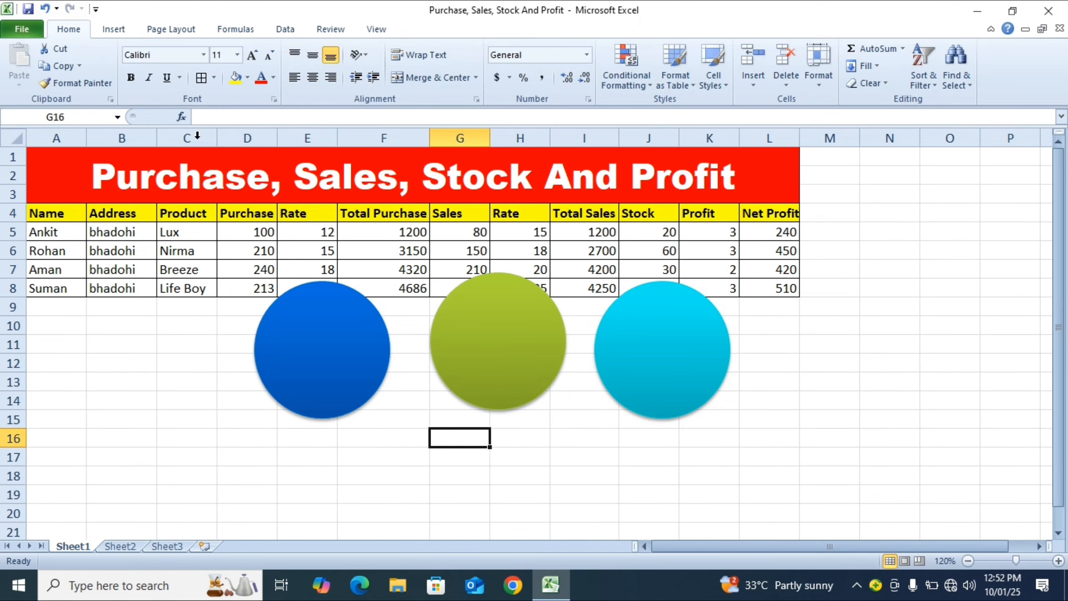
- Try the Essential theme on the purchase and sales sheet, and switch the workbook back to the Office theme
left_click(115, 28)
left_click(163, 27)
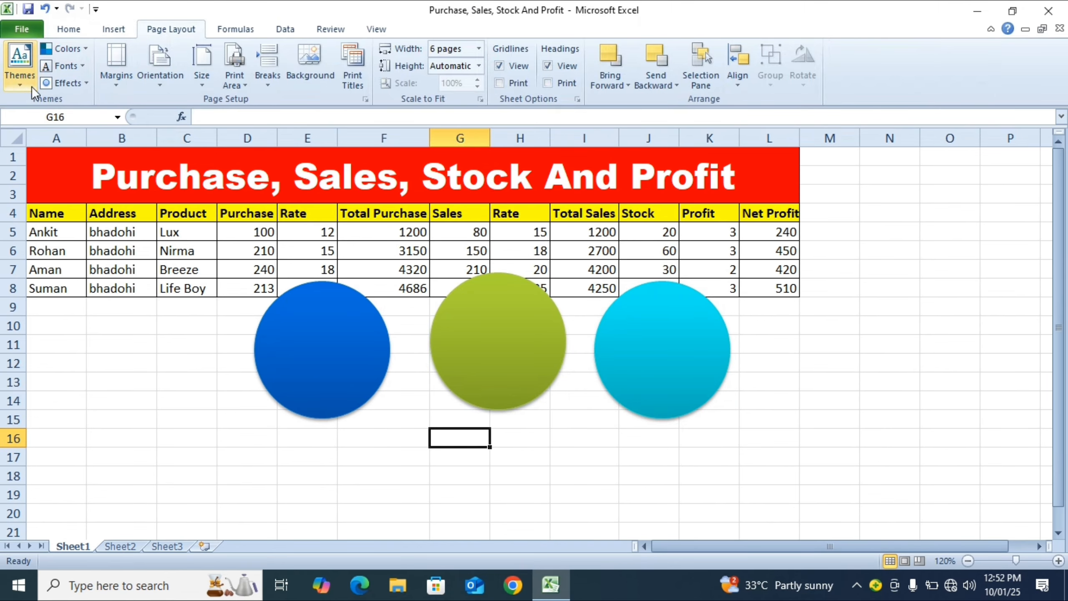
left_click(20, 84)
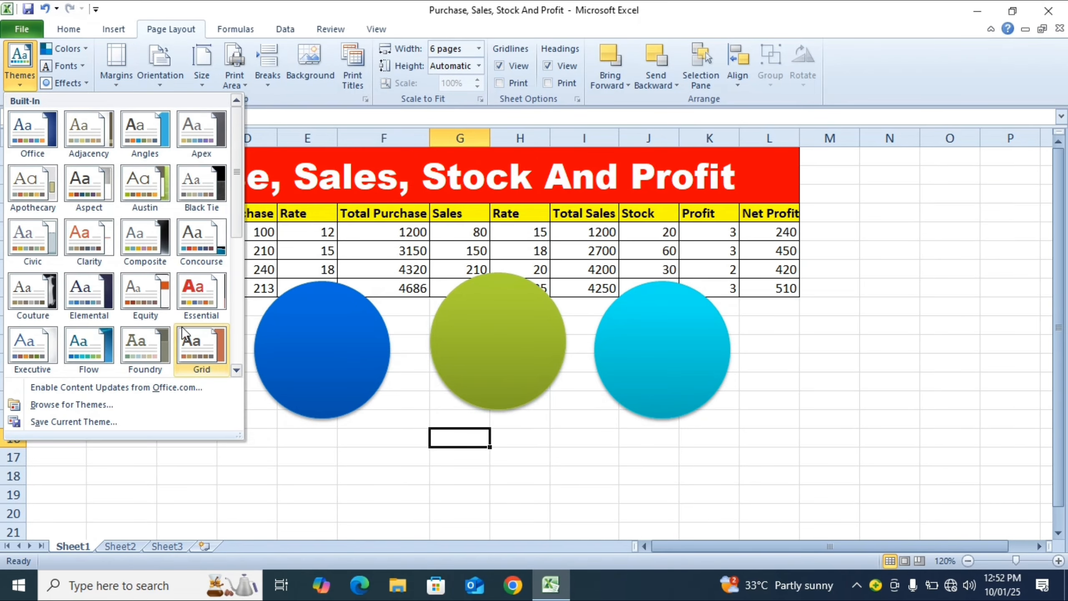
left_click(207, 292)
left_click(20, 69)
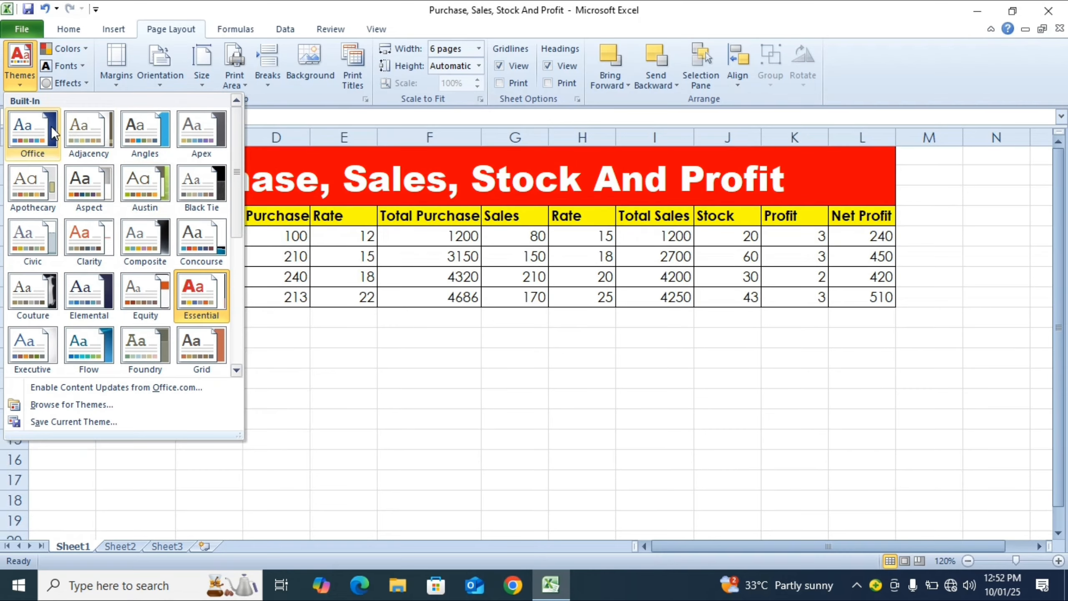
left_click(35, 138)
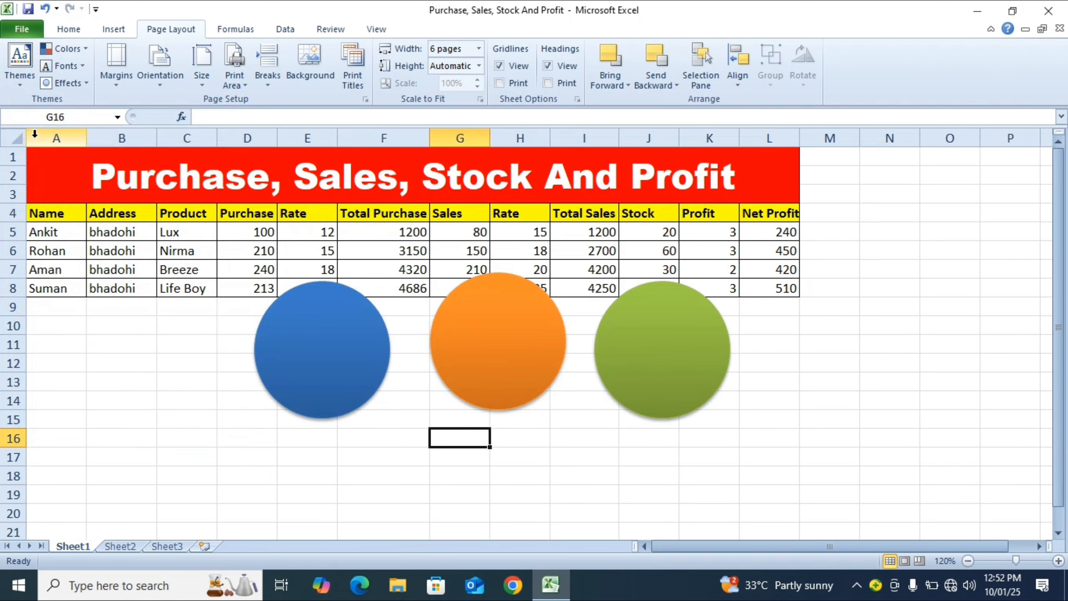
- Preview theme color sets such as Essential on the circles and view the theme fonts, leaving both without choosing any
left_click(74, 55)
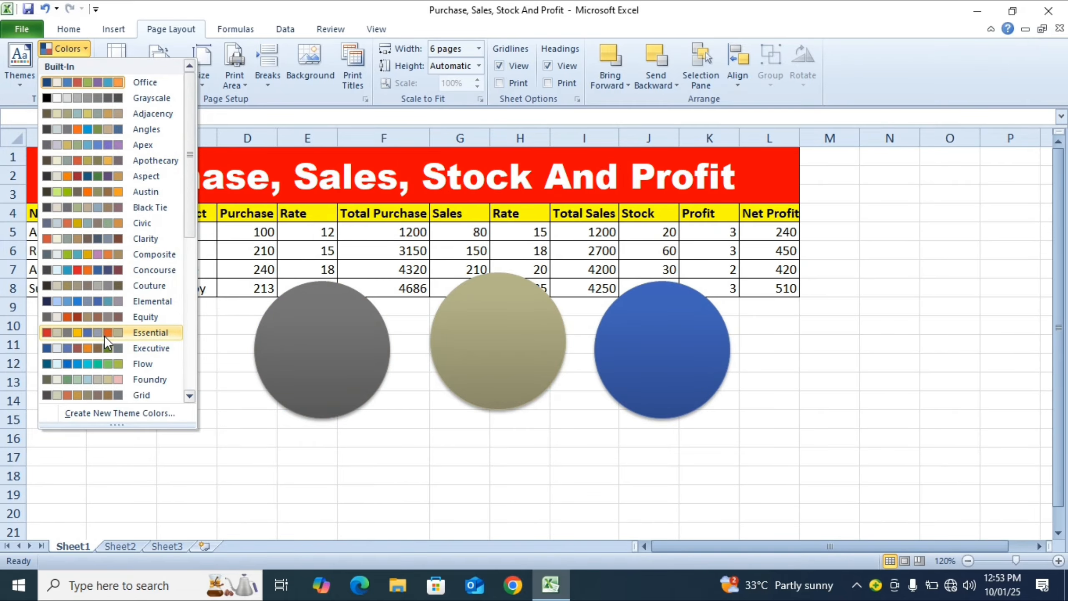
left_click(211, 327)
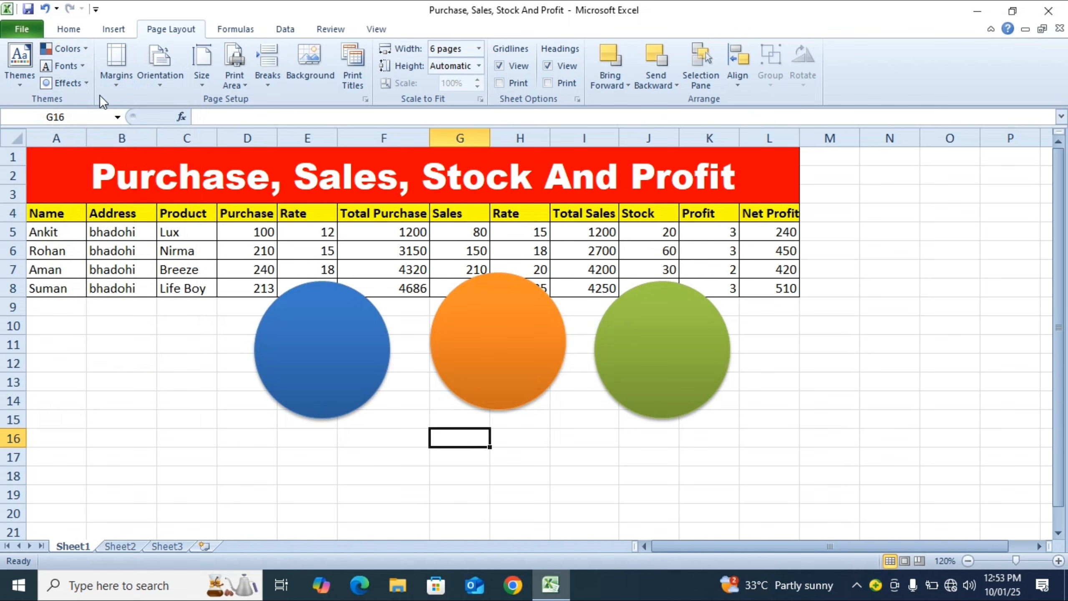
left_click(78, 67)
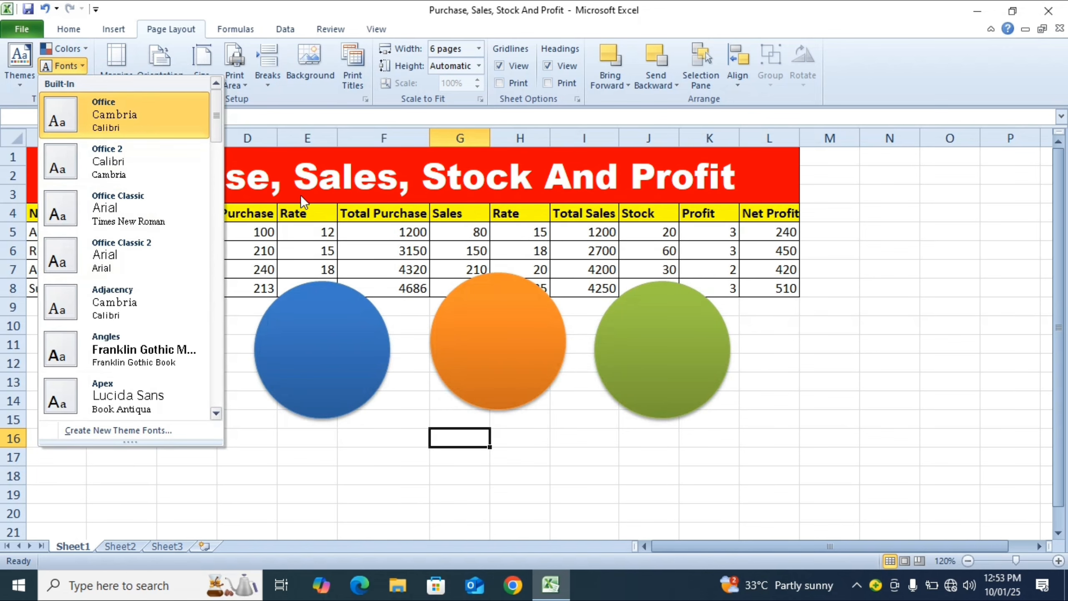
left_click(267, 252)
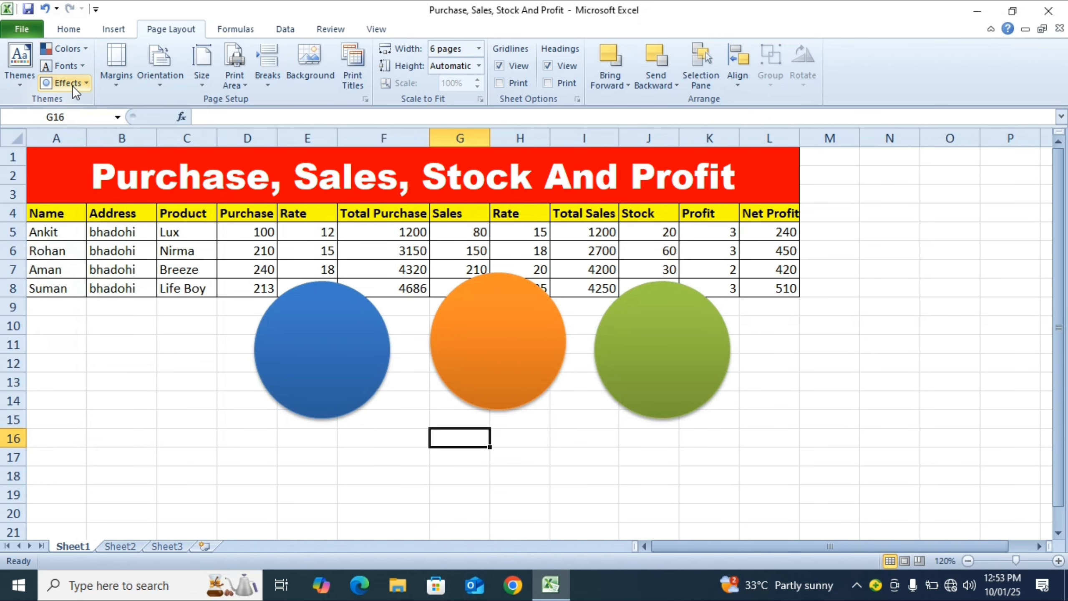
- Apply the Equity theme effects to the workbook's circles
left_click(71, 85)
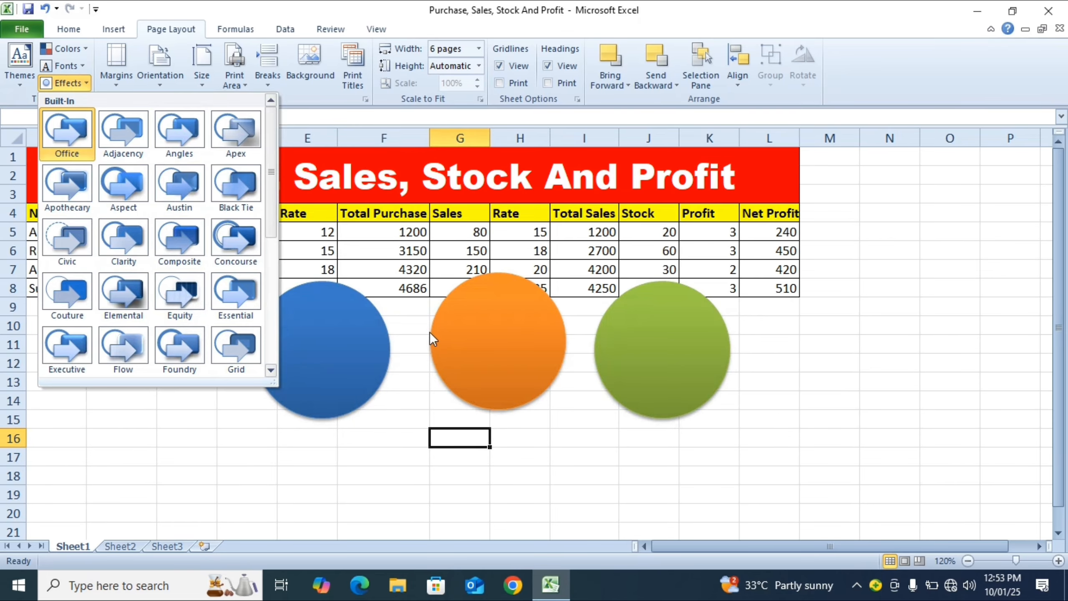
left_click(180, 295)
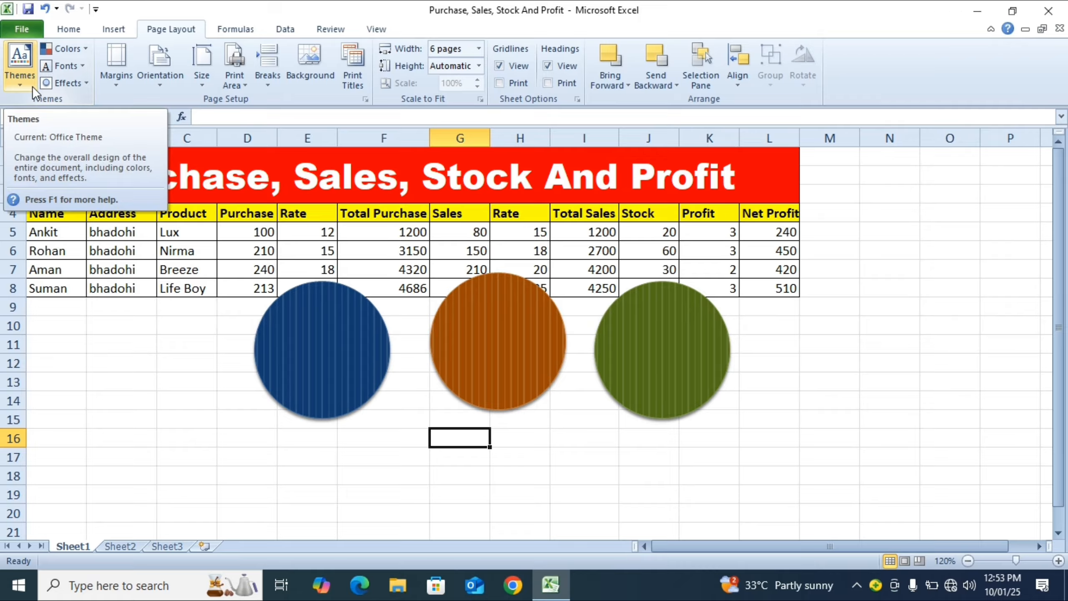
- Delete the blue, orange and green sample circles from the sheet
left_click(316, 349)
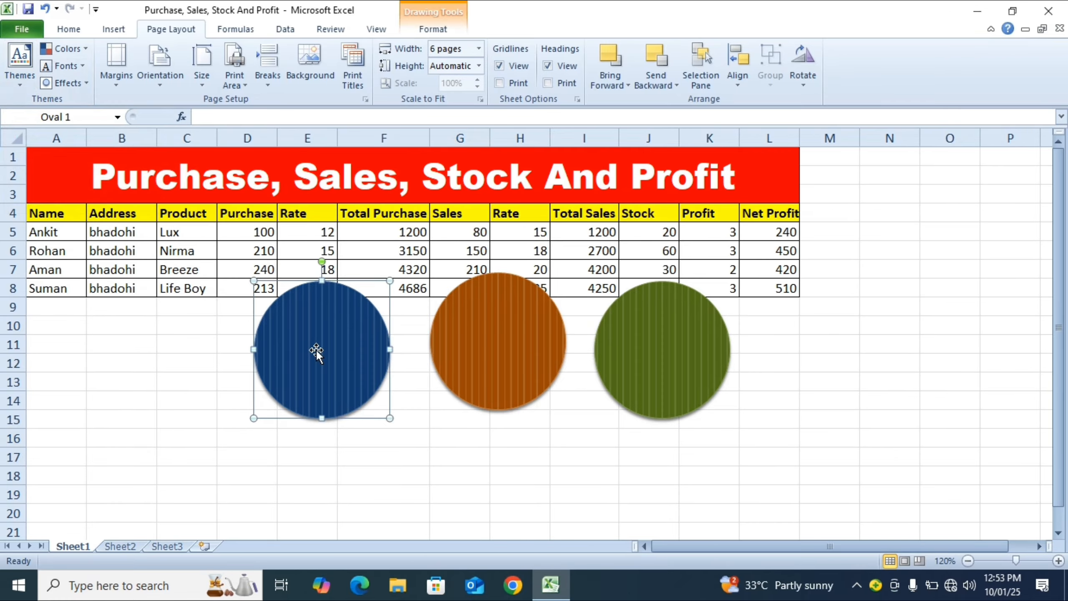
key("Delete")
left_click(487, 342)
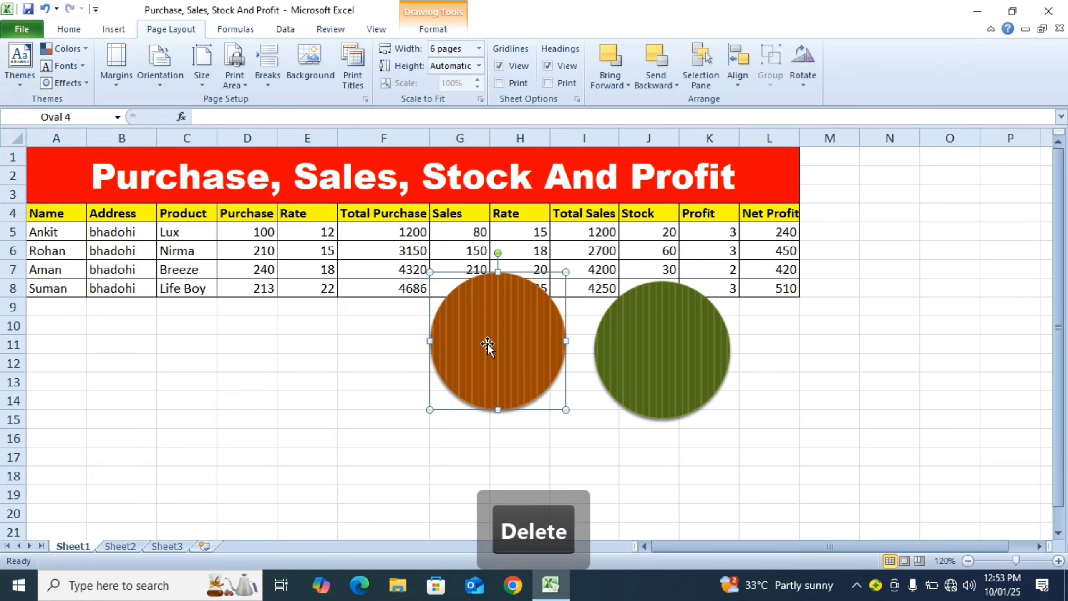
key("Delete")
left_click(662, 360)
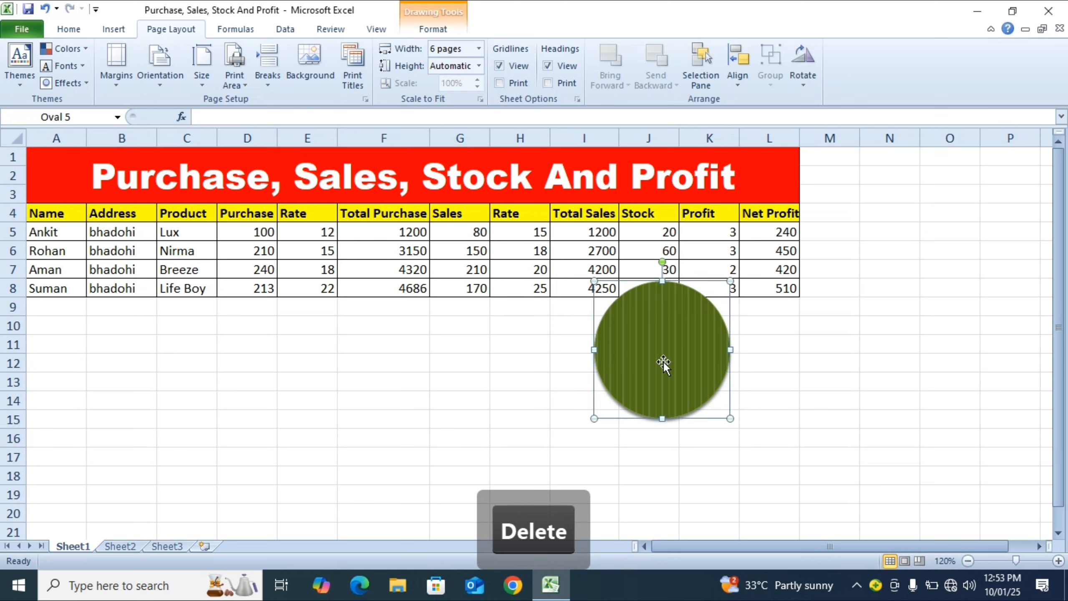
key("Delete")
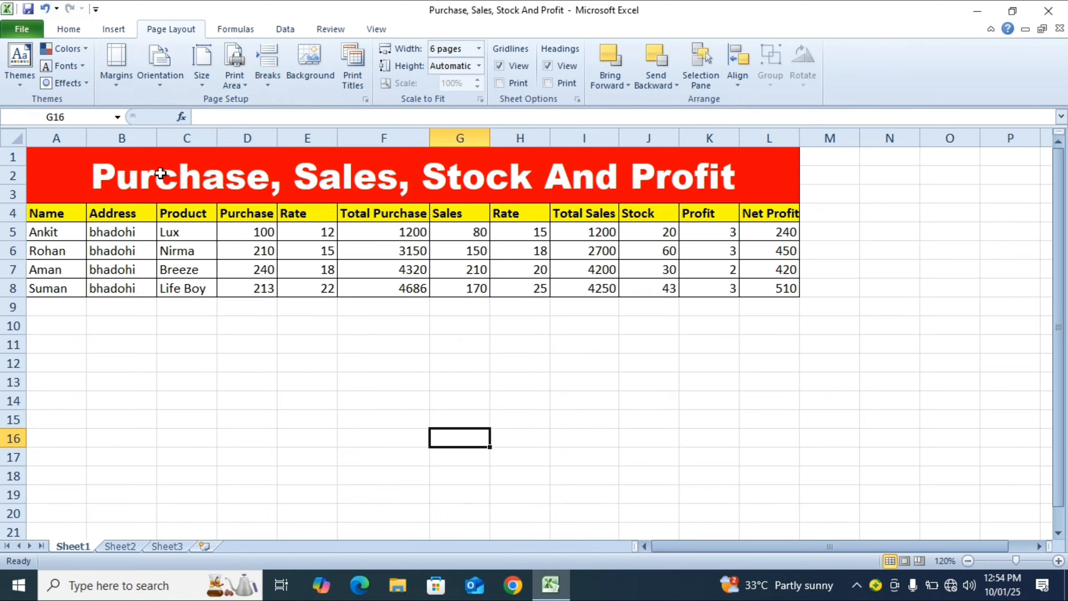
- Set the page margins to Normal and change them to Wide
left_click(119, 78)
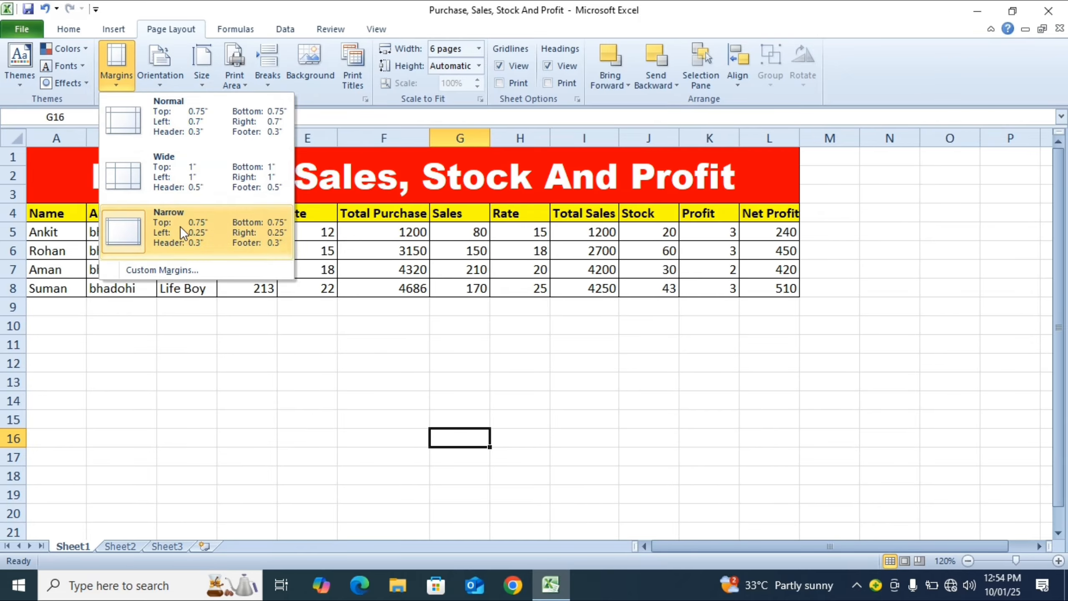
left_click(162, 119)
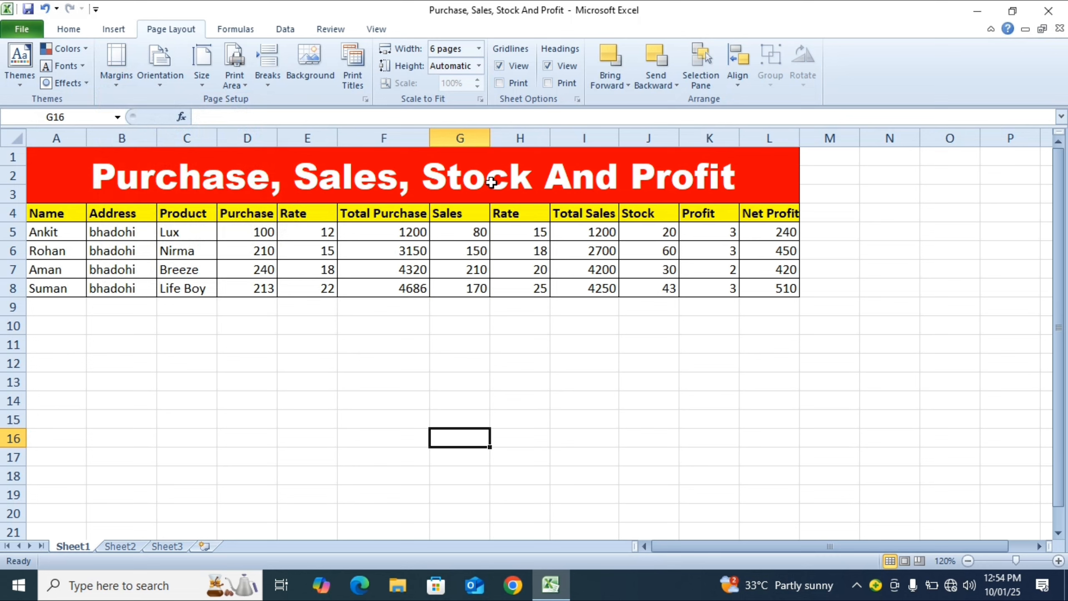
left_click(109, 77)
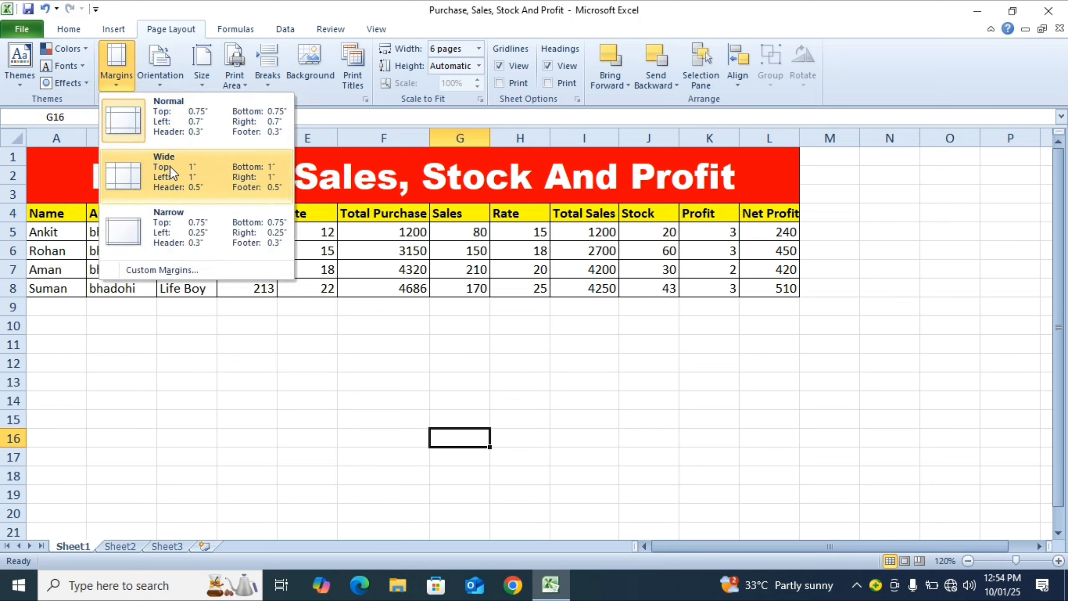
left_click(170, 165)
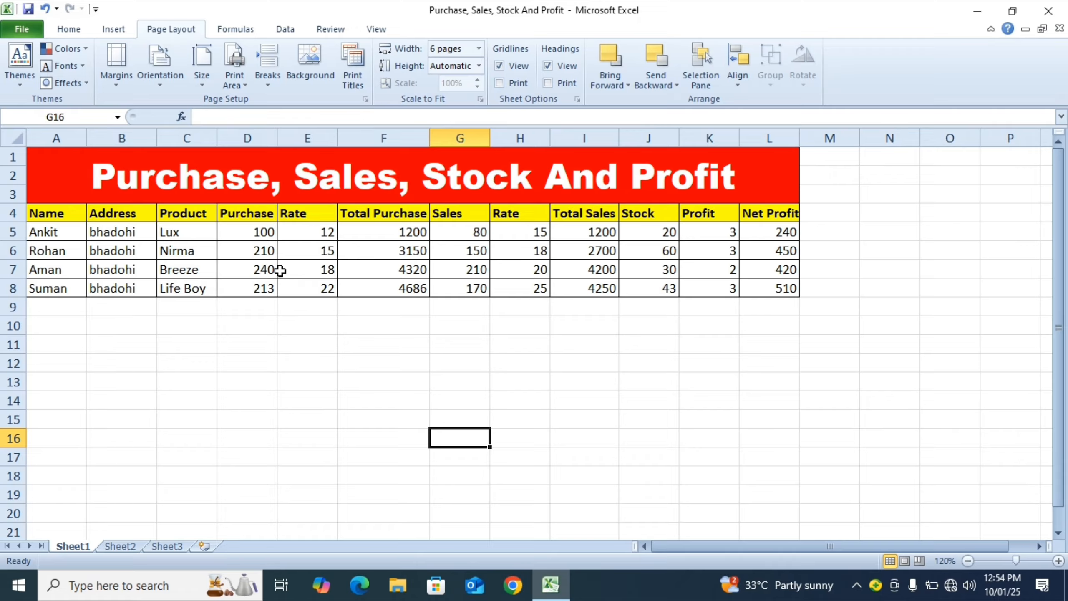
- Show the sheet in Page Layout view and change the page margins to Normal, followed by Narrow
left_click(905, 561)
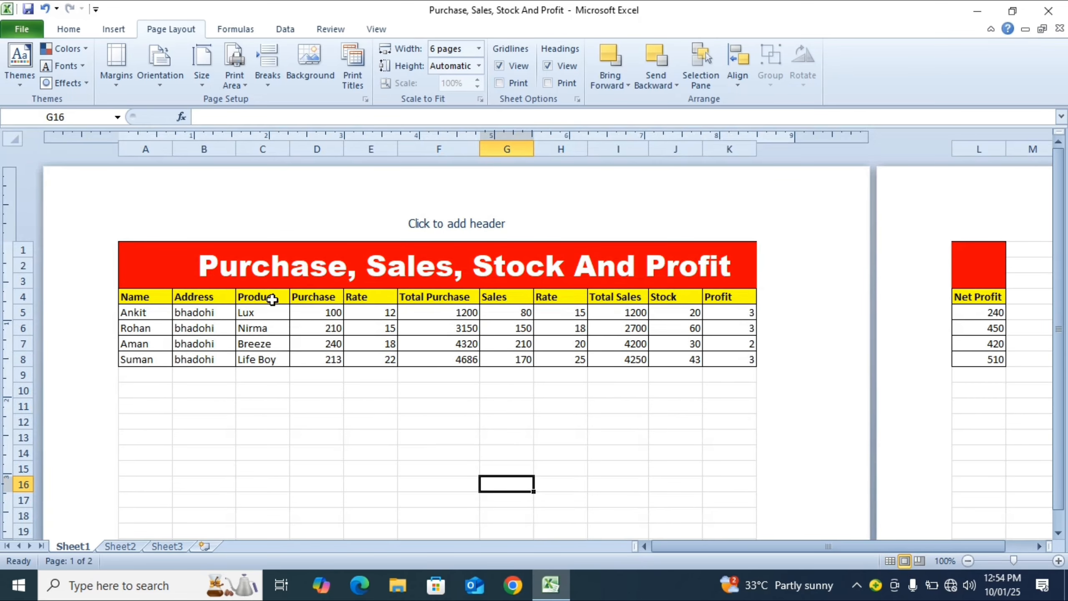
left_click(110, 77)
left_click(166, 113)
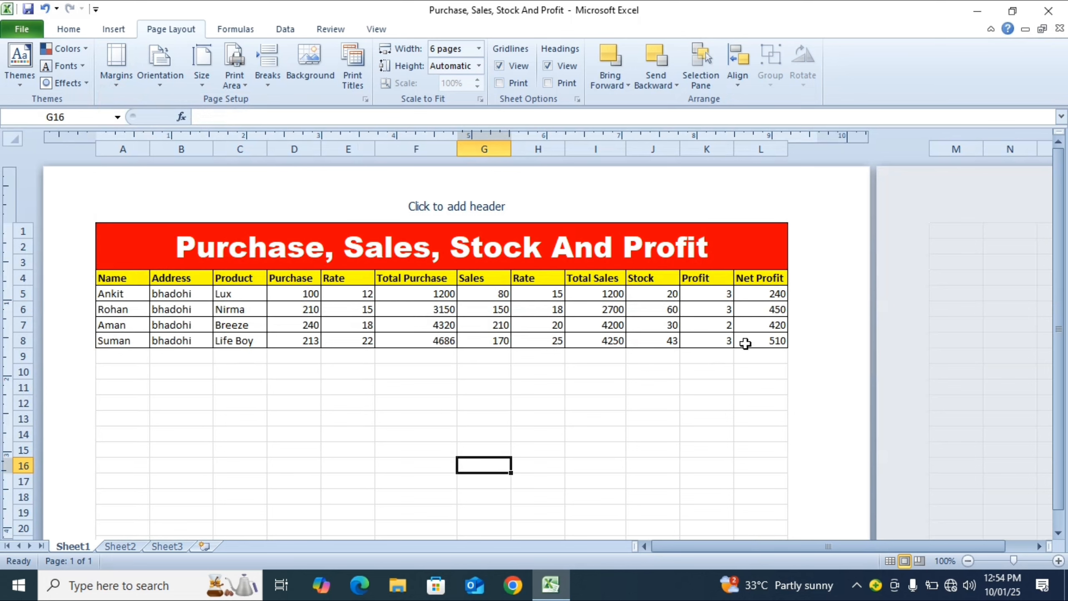
left_click(109, 84)
left_click(189, 218)
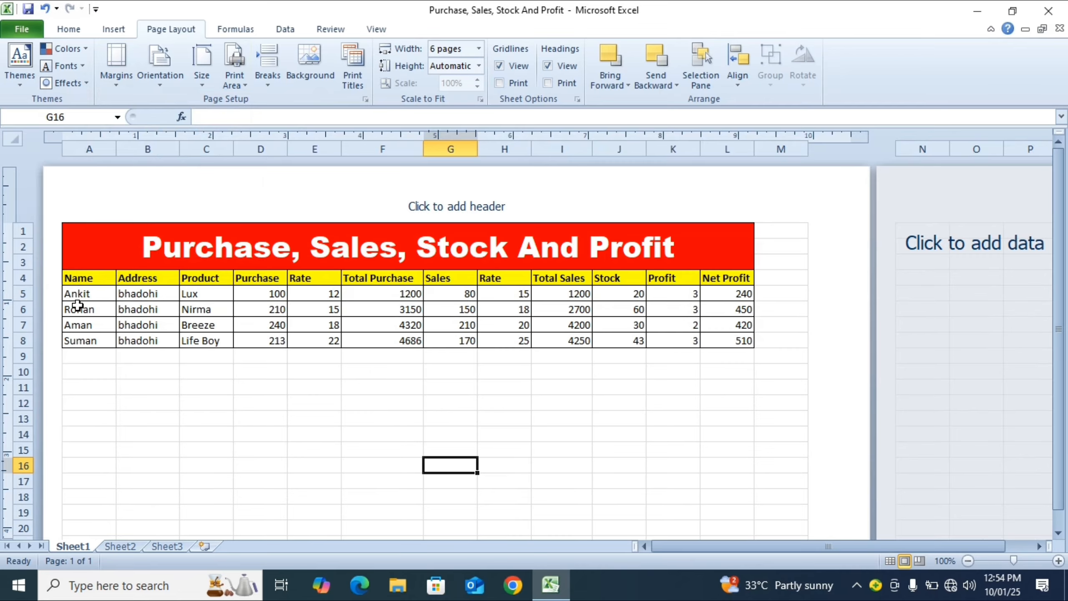
- Open the custom margins settings, try larger right margins, and reduce the right margin to 0
left_click(118, 80)
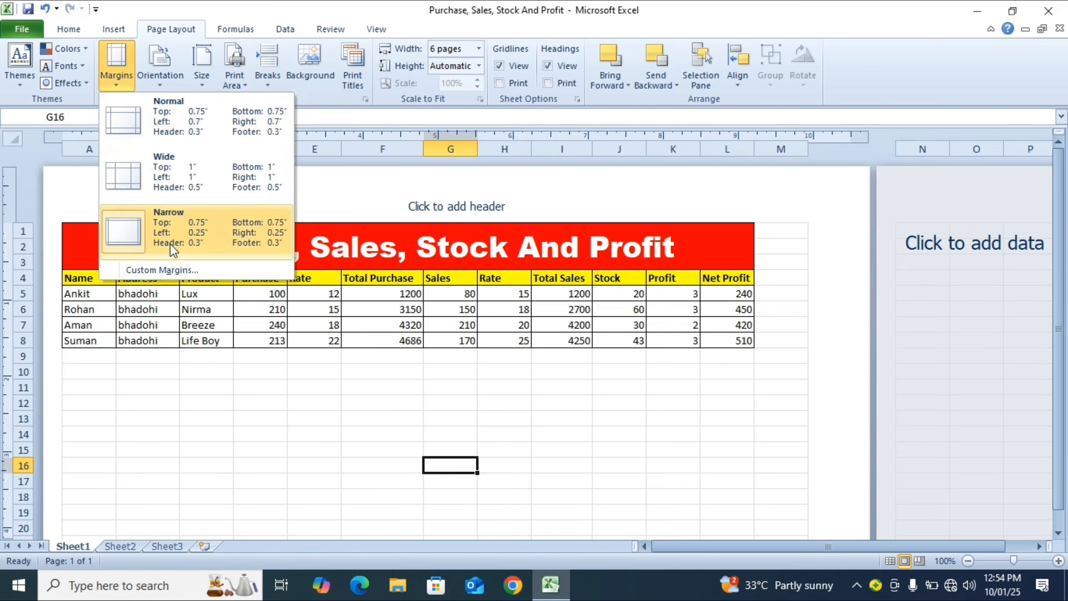
left_click(178, 270)
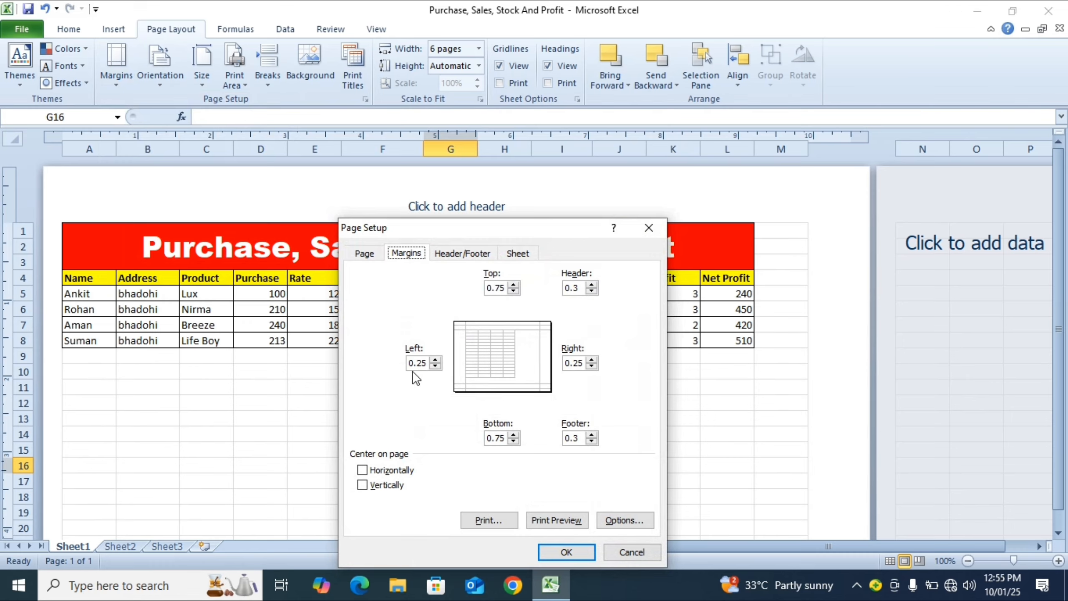
left_click(593, 359)
left_click(593, 358)
left_click(594, 358)
left_click(594, 358)
left_click(591, 367)
left_click(592, 366)
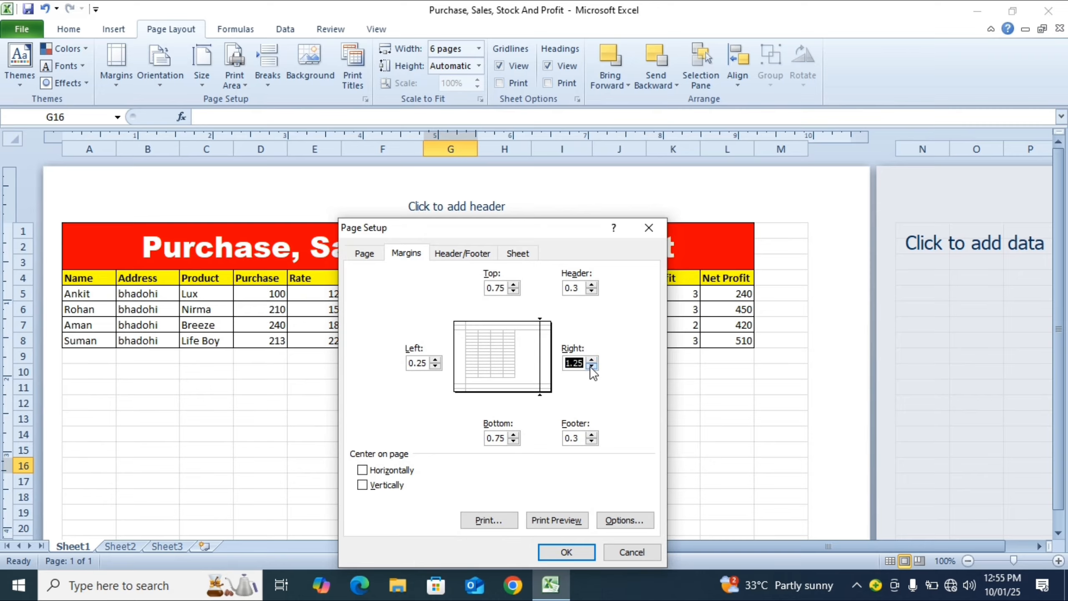
left_click(591, 366)
left_click(591, 366)
left_click(591, 367)
left_click(591, 367)
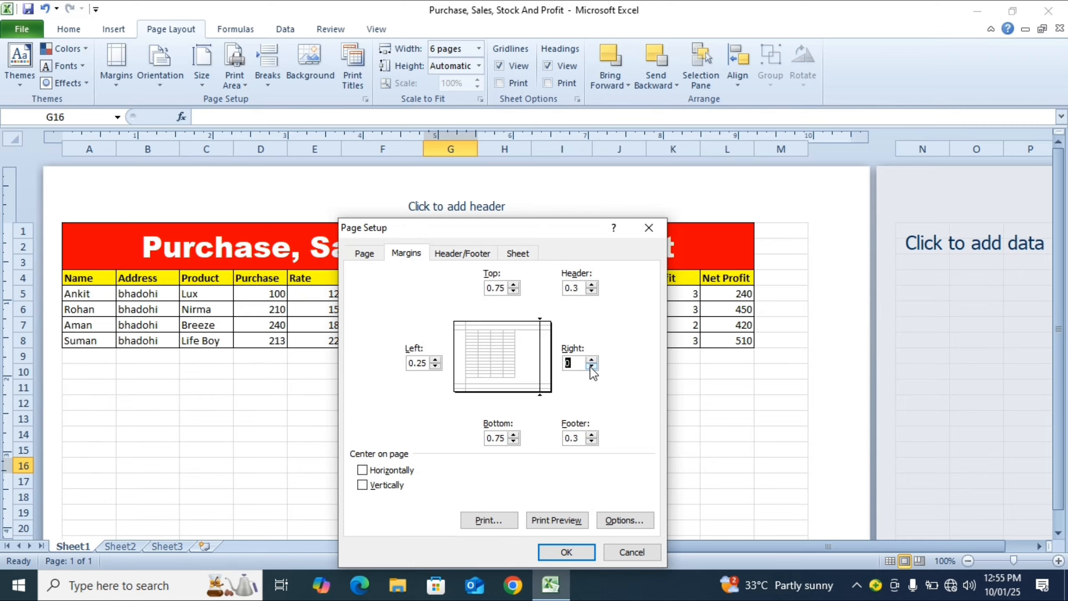
- Set the left margin to 0 and the top margin to 0.5, reduce the bottom margin, and apply the custom margins
left_click(436, 367)
left_click(515, 290)
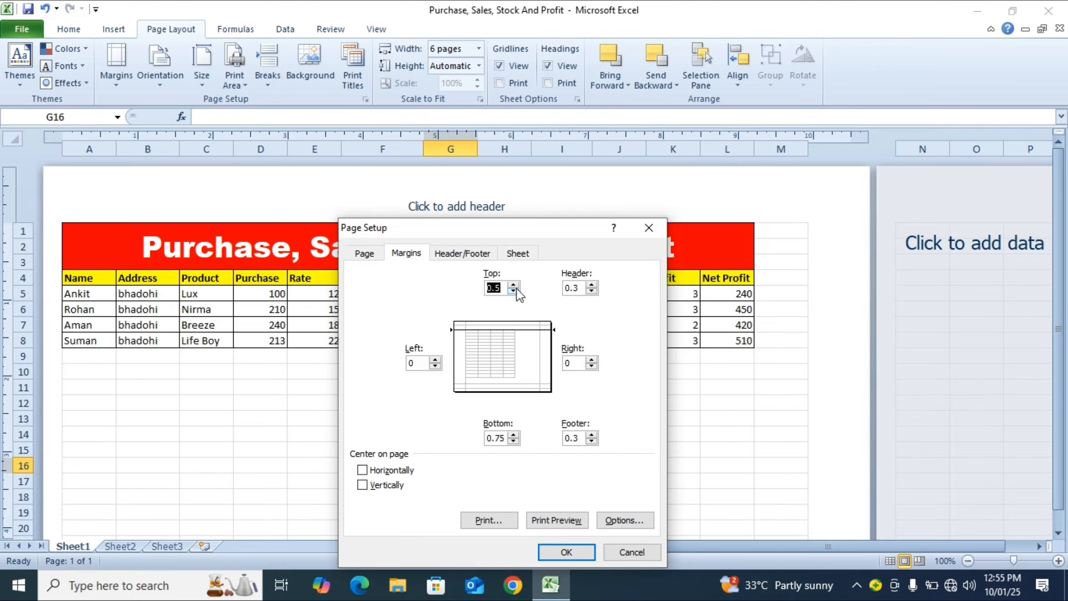
left_click(512, 441)
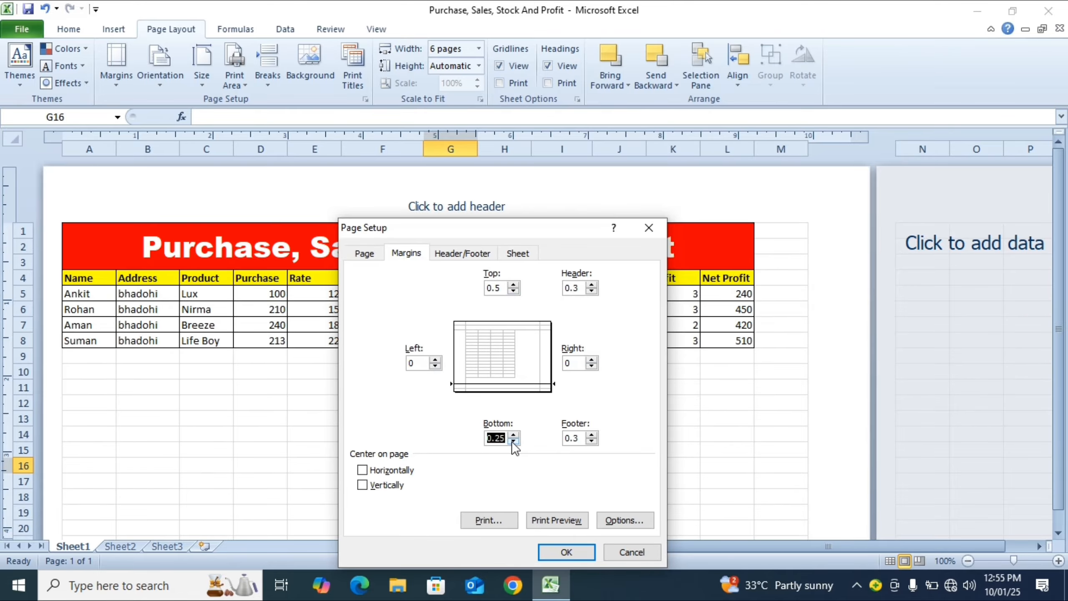
left_click(512, 441)
left_click(567, 552)
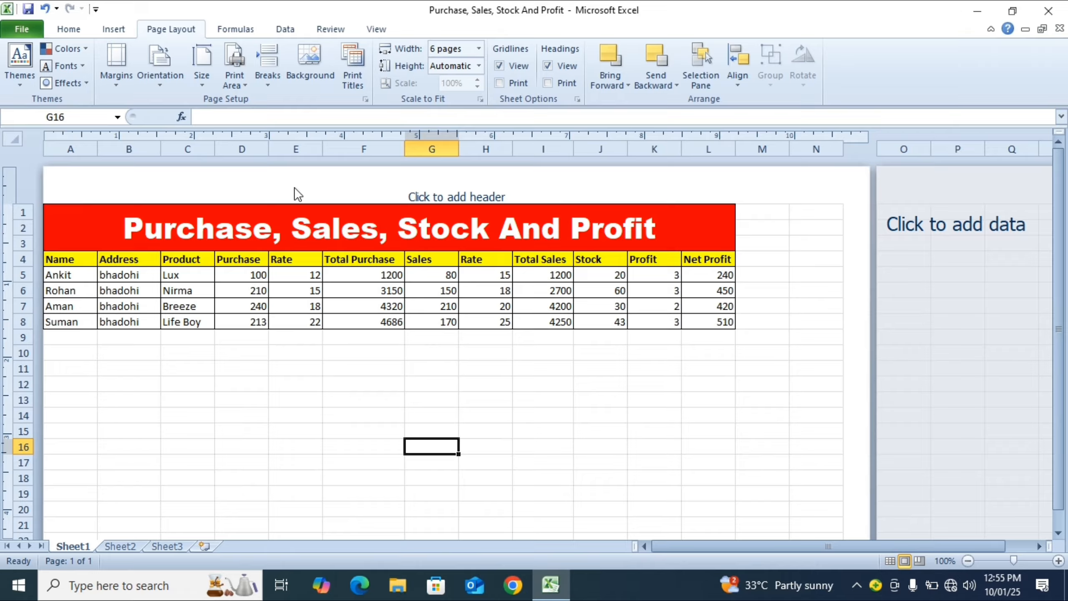
- Undo the last change and return the sheet to Normal view
left_click(154, 89)
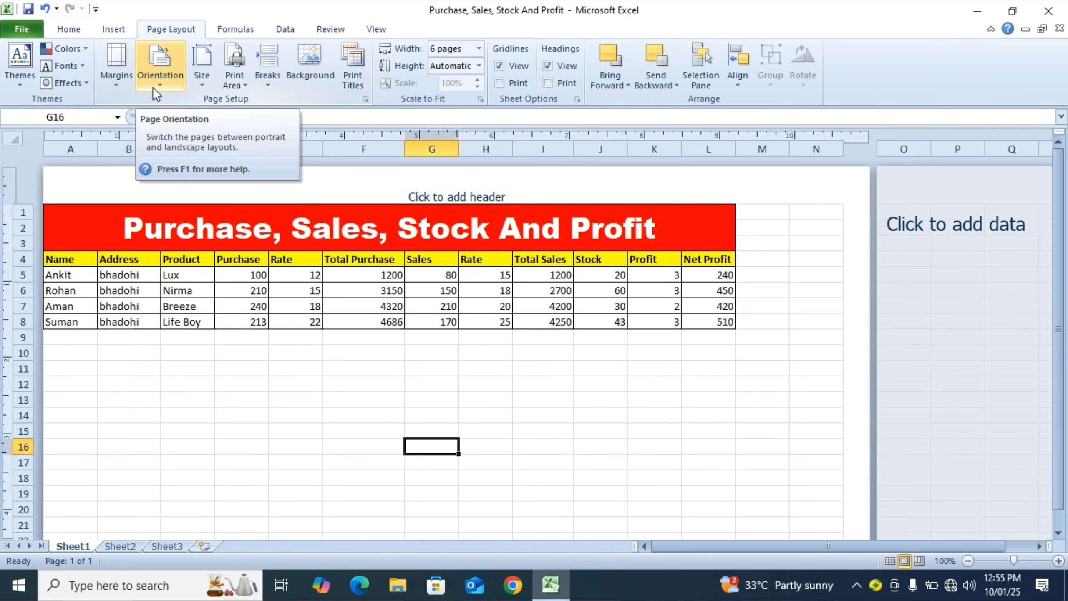
key("ctrl+z")
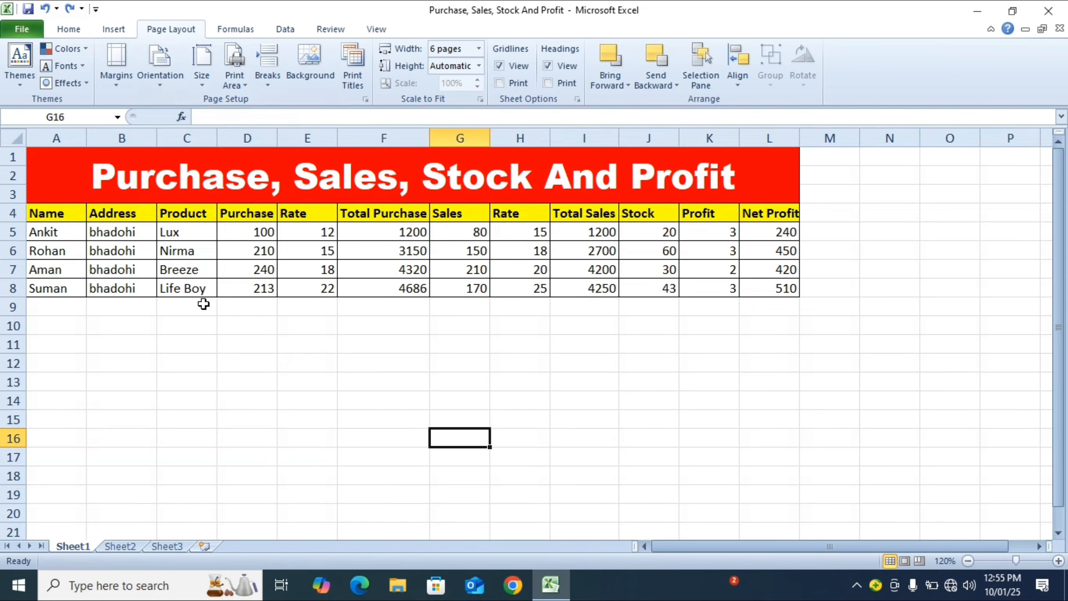
- Set the page orientation to Portrait, try Landscape, and change it back to Portrait
left_click(174, 85)
left_click(185, 112)
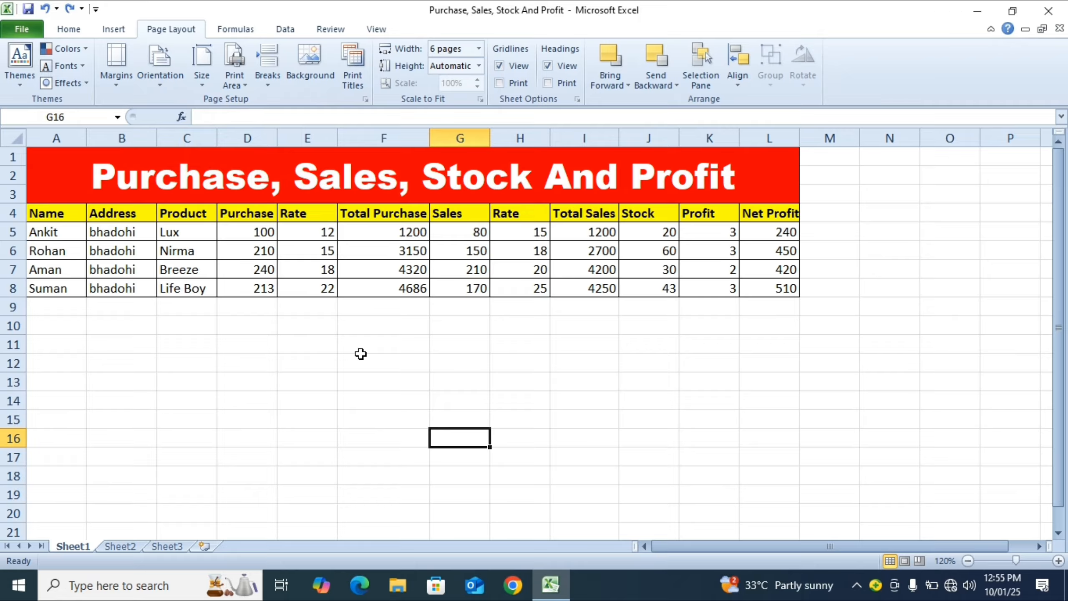
left_click(156, 76)
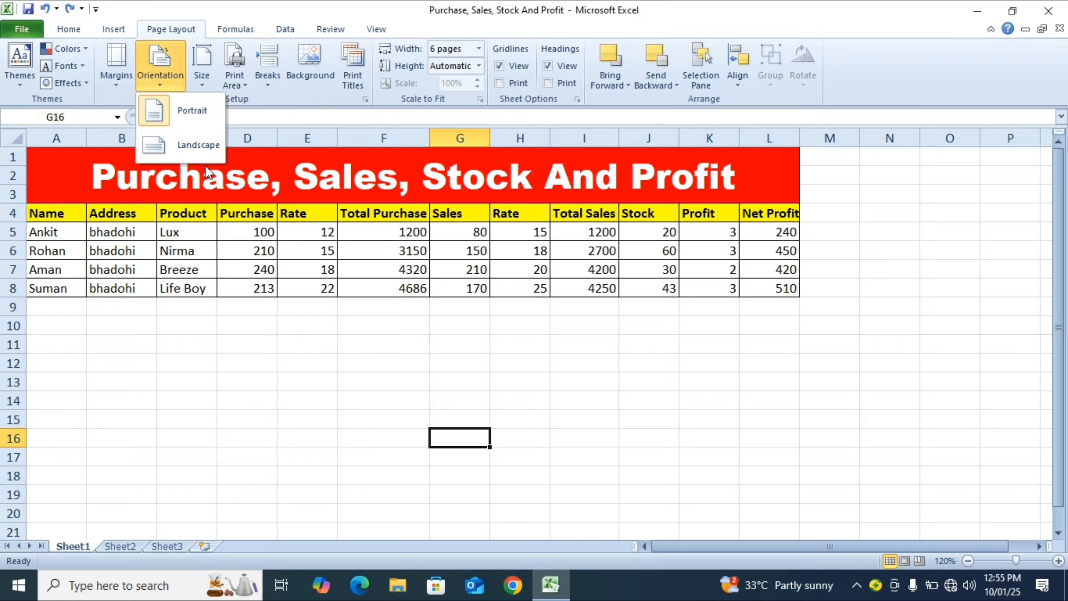
left_click(190, 147)
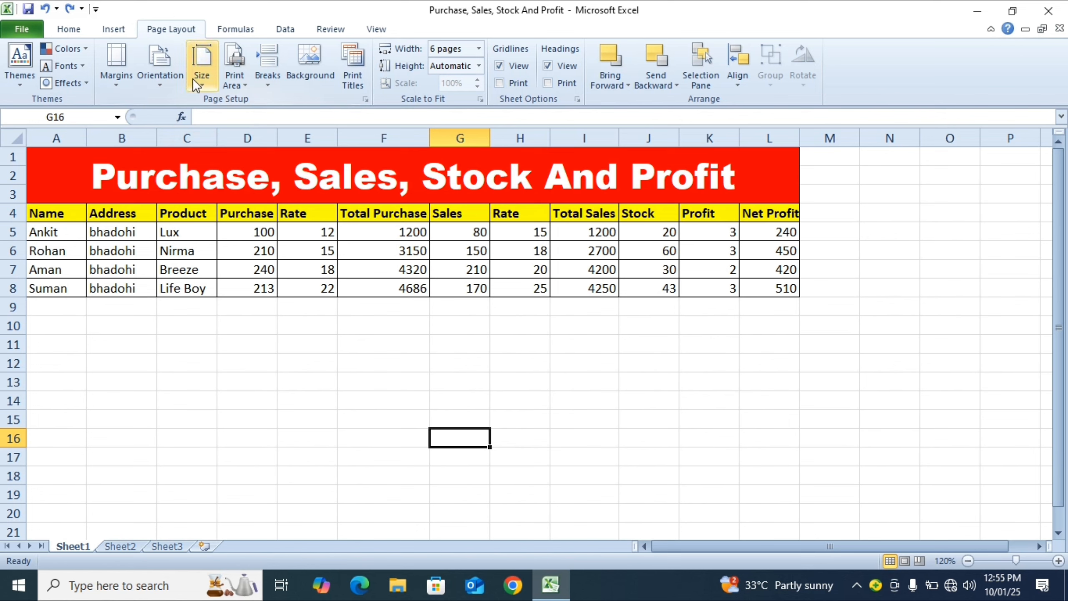
left_click(170, 80)
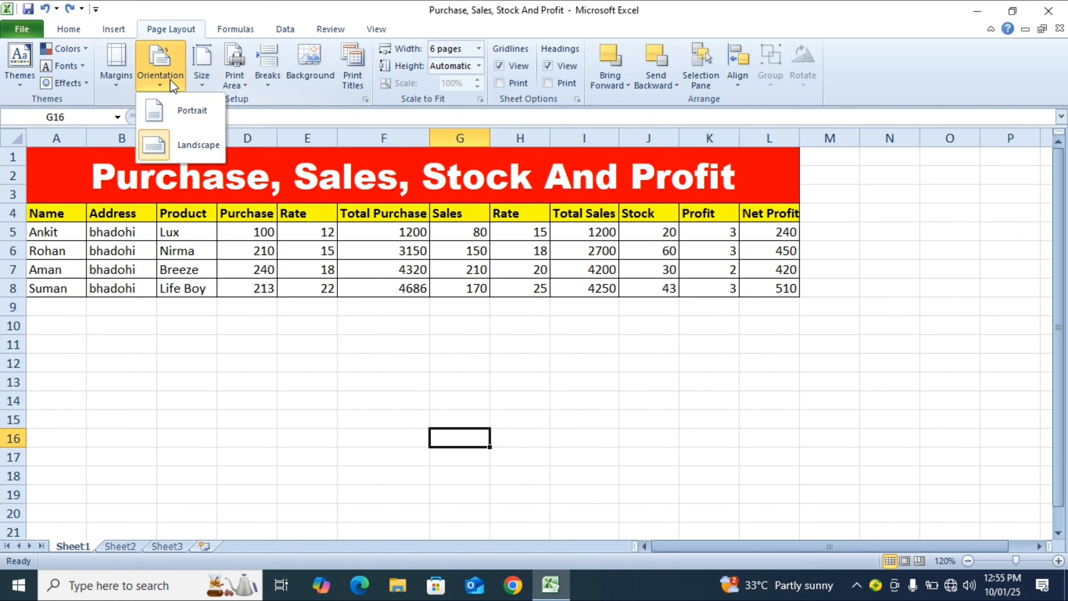
left_click(170, 115)
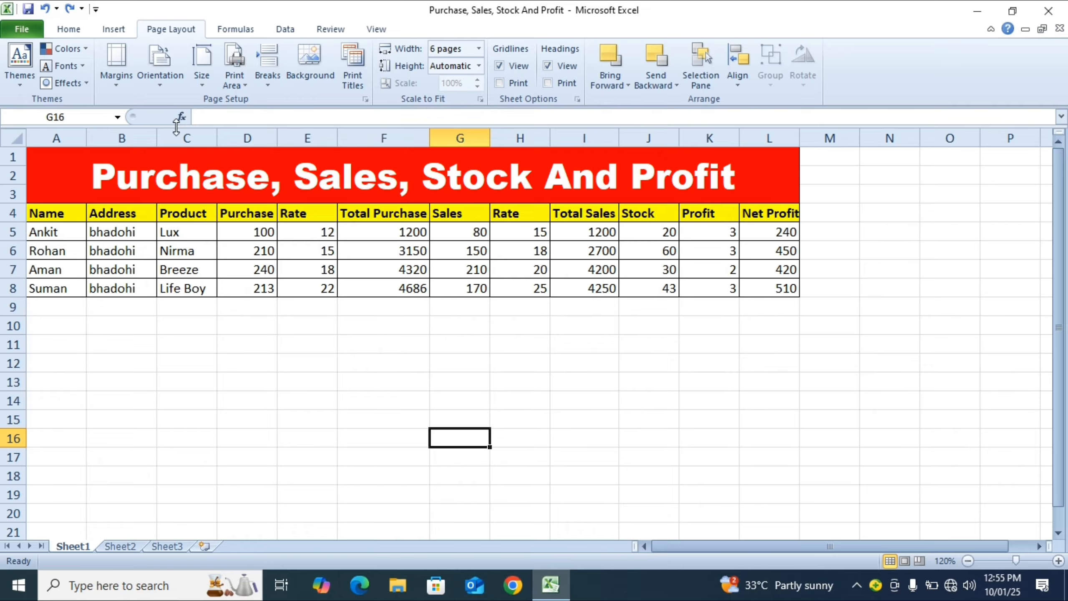
key("Up")
key("Up")
key("Up")
key("Up")
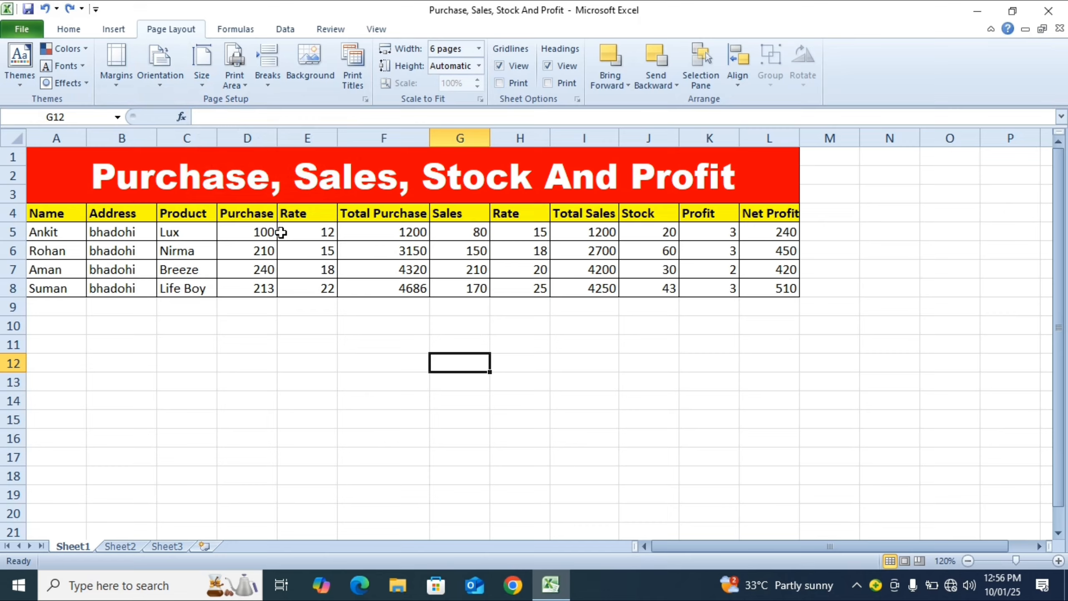
- Set the paper size to A4 and check the sheet in print preview before returning to it
left_click(201, 84)
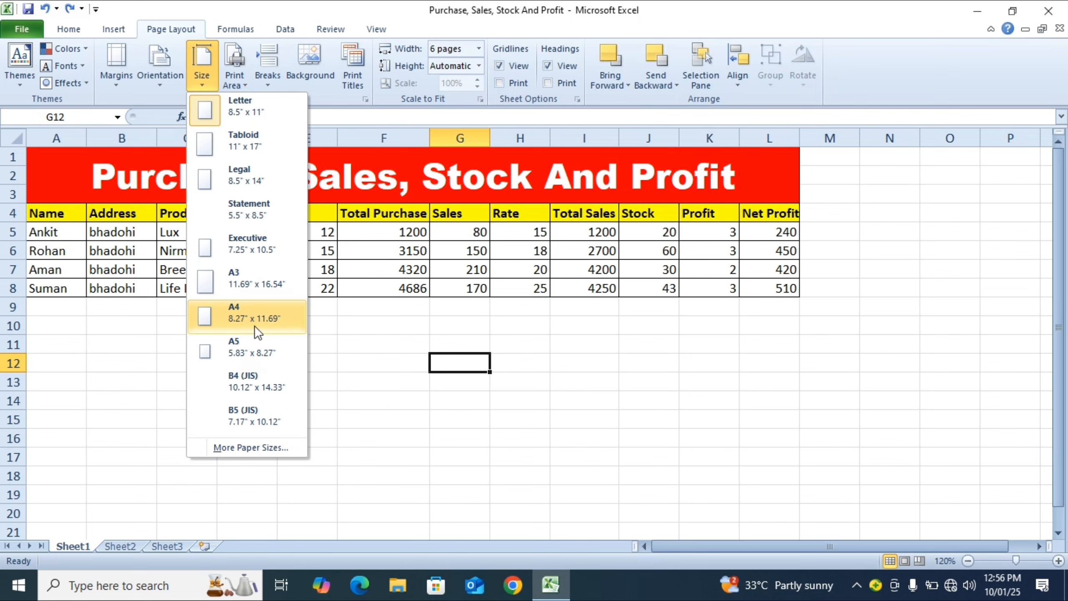
left_click(231, 312)
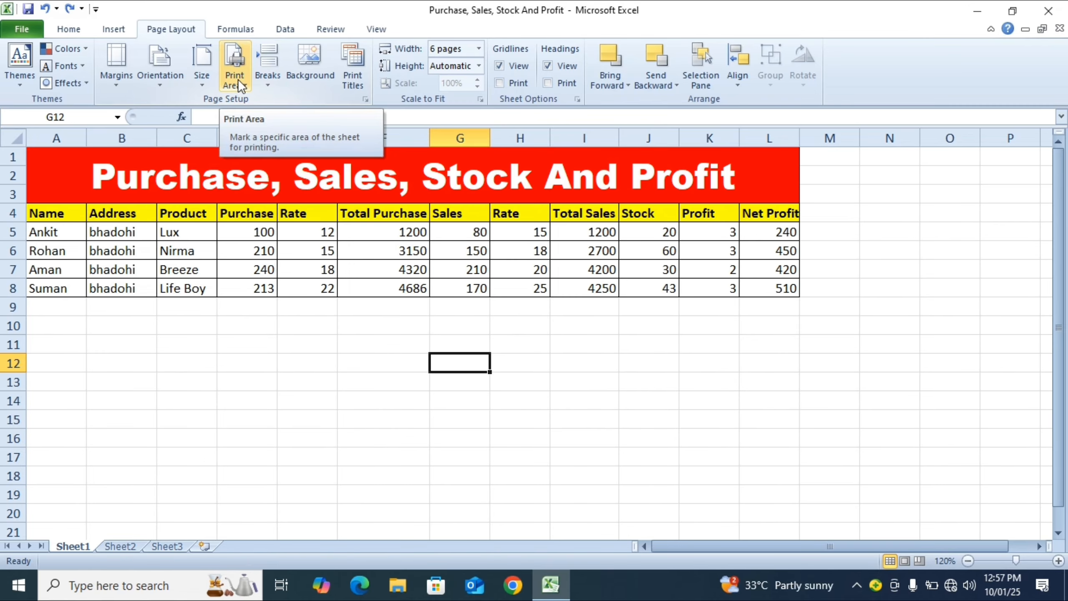
left_click(173, 287)
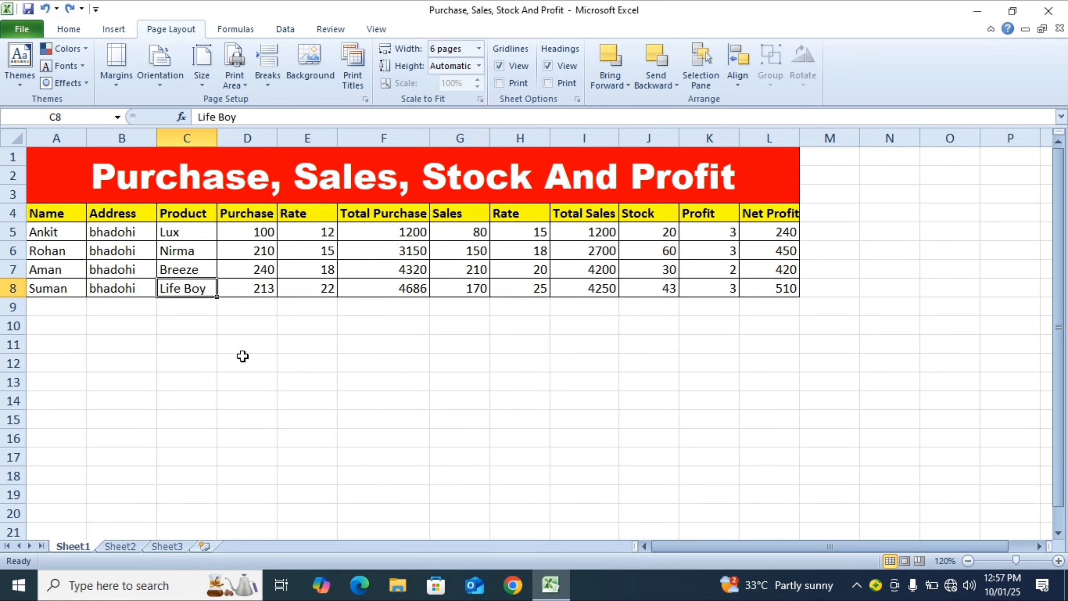
key("ctrl+F2")
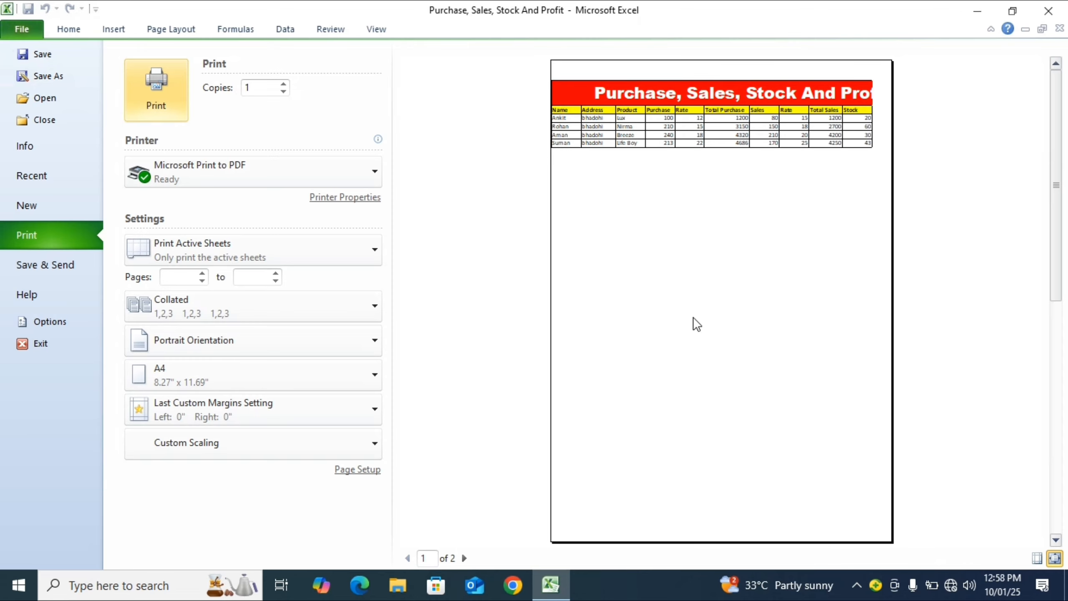
left_click(19, 27)
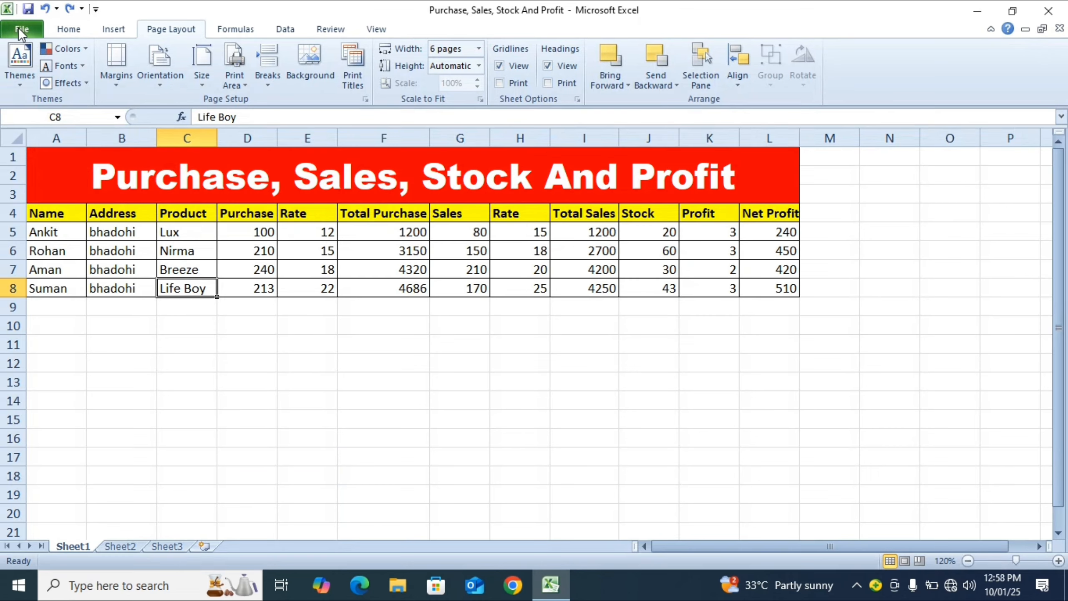
- Apply the Narrow margins preset, check the page in print preview and return to the sheet
left_click(115, 87)
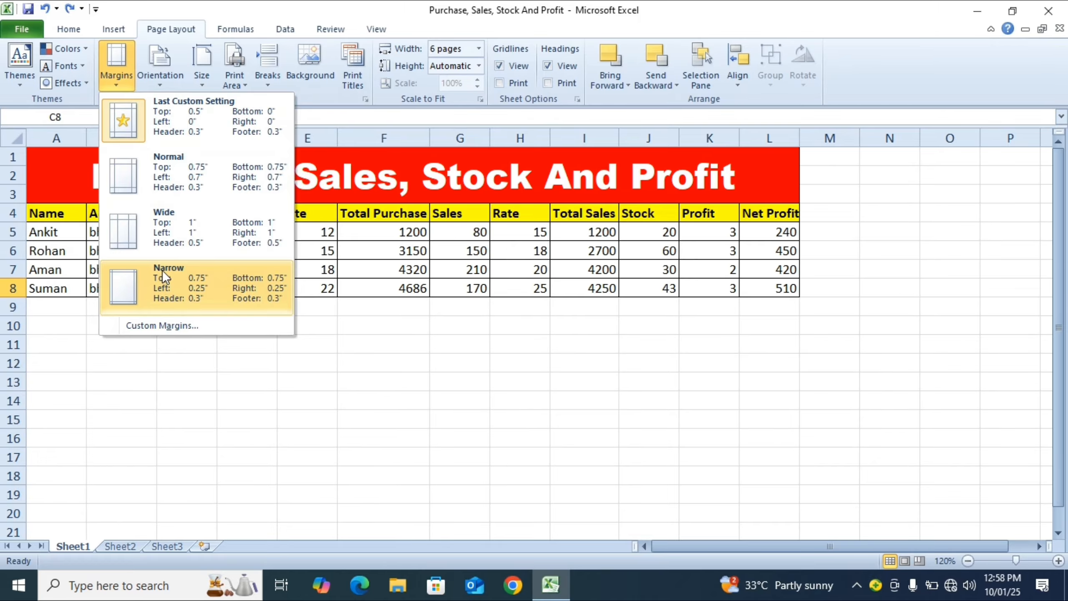
left_click(147, 277)
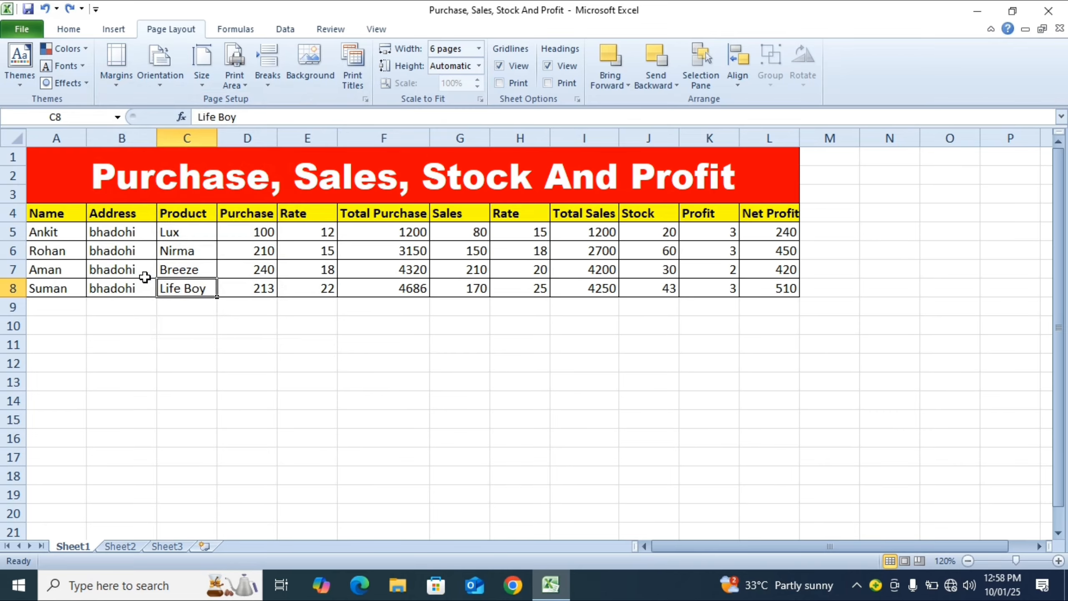
key("ctrl+F2")
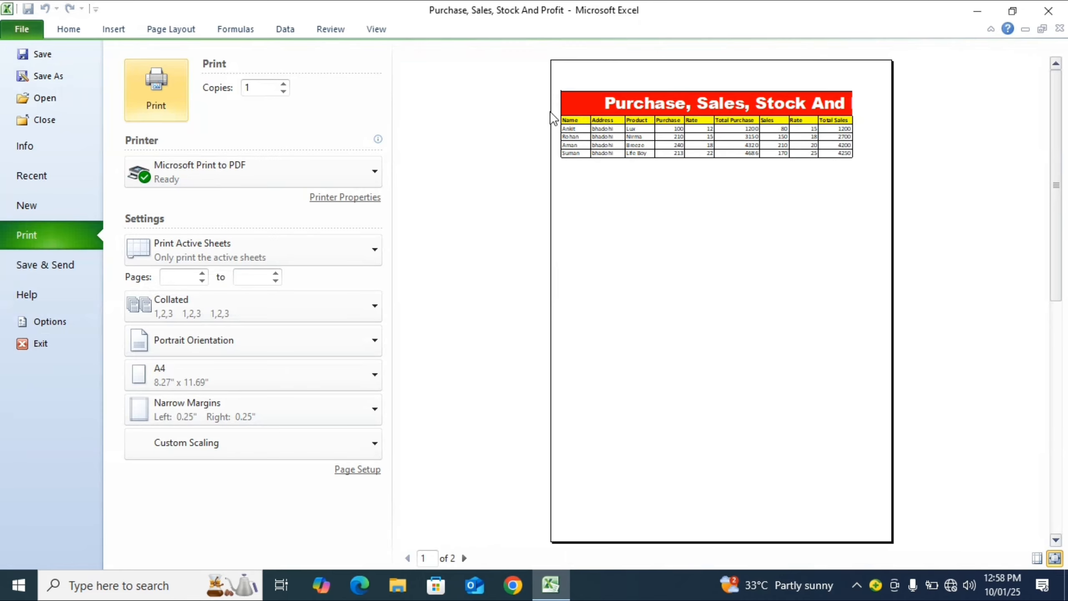
left_click(25, 33)
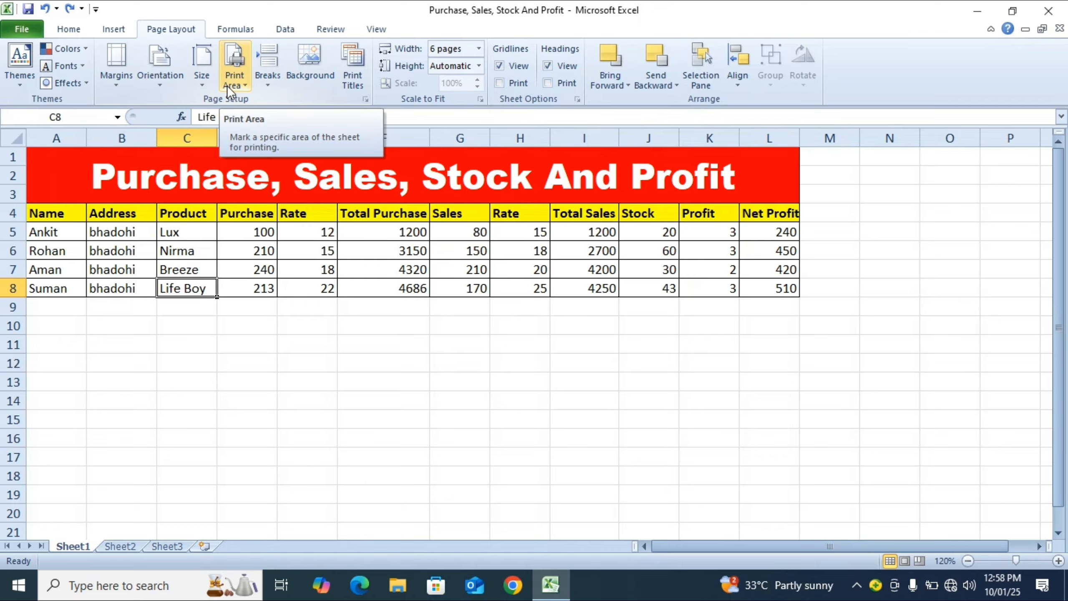
- Set the Rate, Total Purchase and Sales range E4:G8 as the print area and check it in print preview
left_click(384, 344)
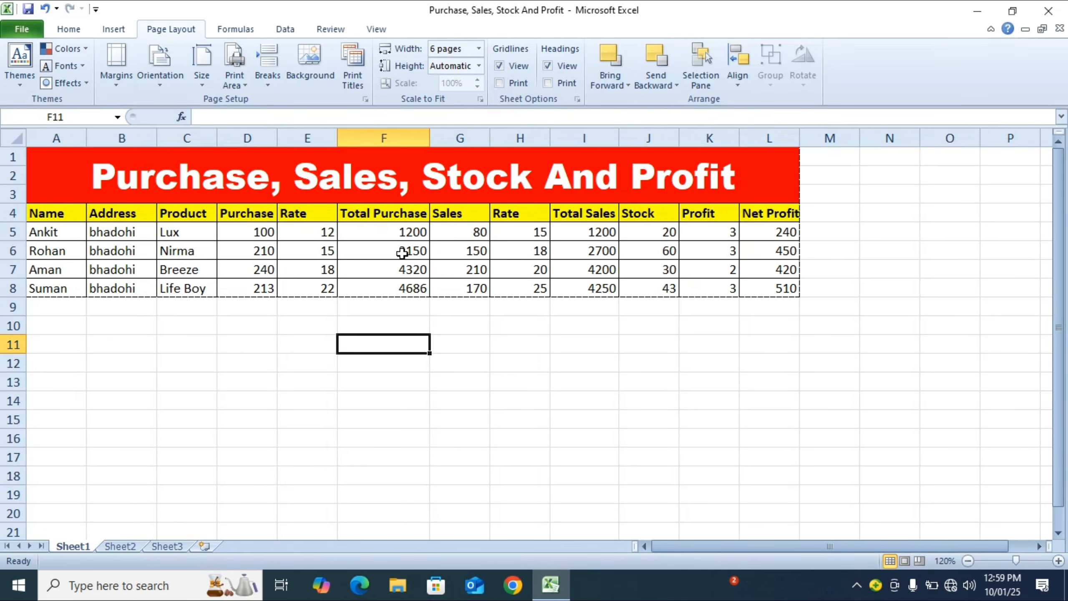
left_click_drag(303, 230, 455, 292)
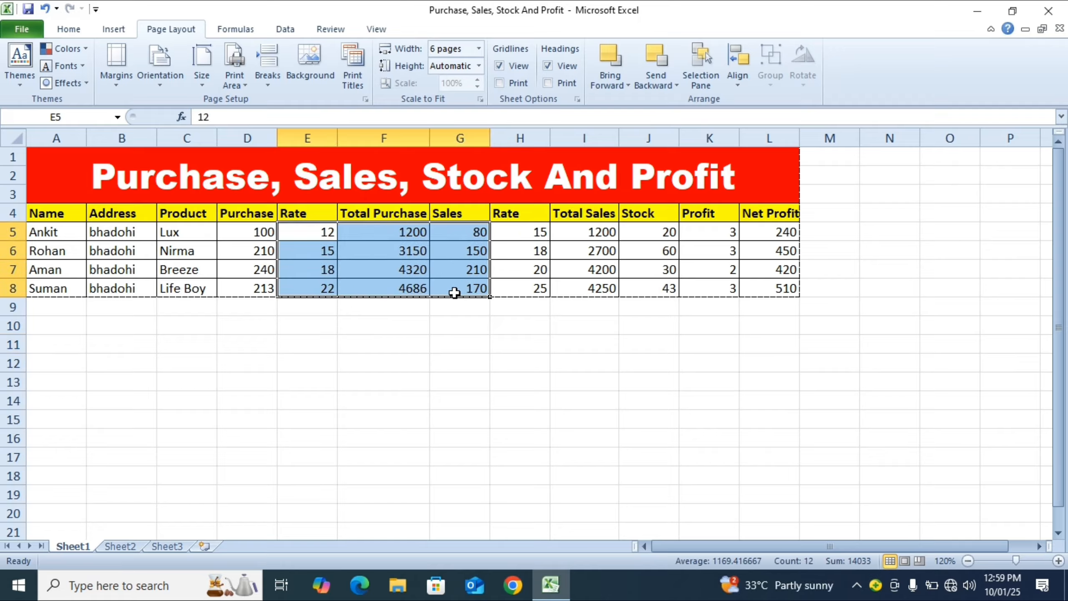
left_click(307, 215)
left_click(387, 218)
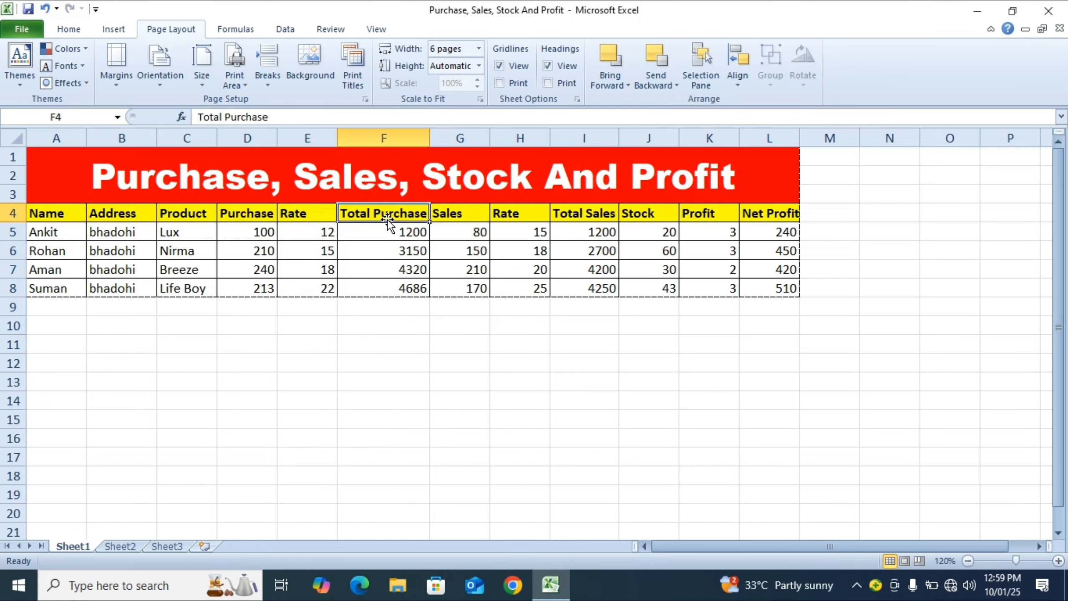
left_click(461, 231)
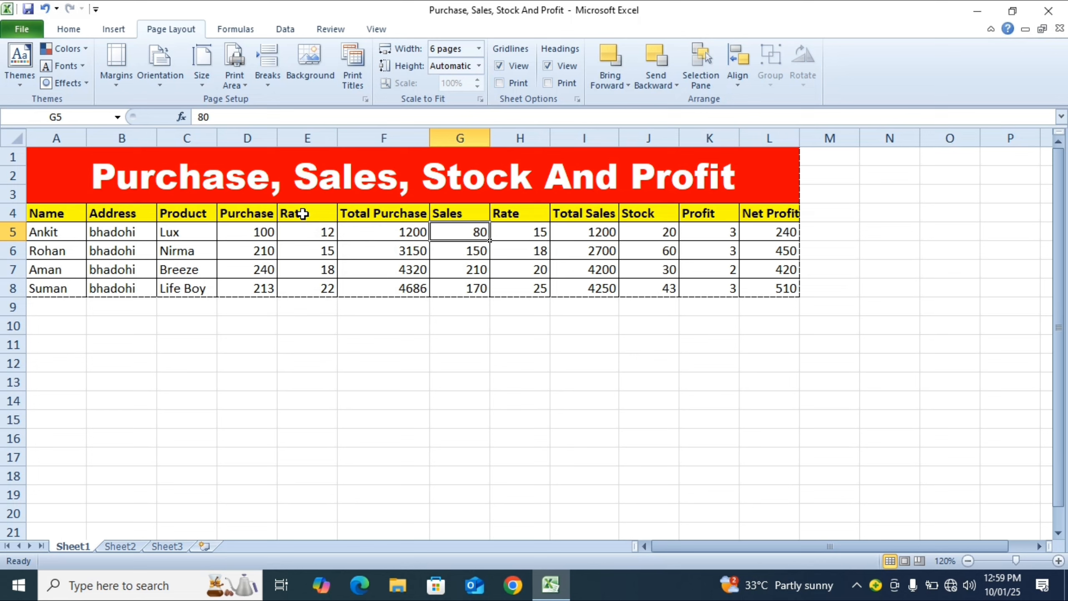
left_click_drag(302, 214, 451, 292)
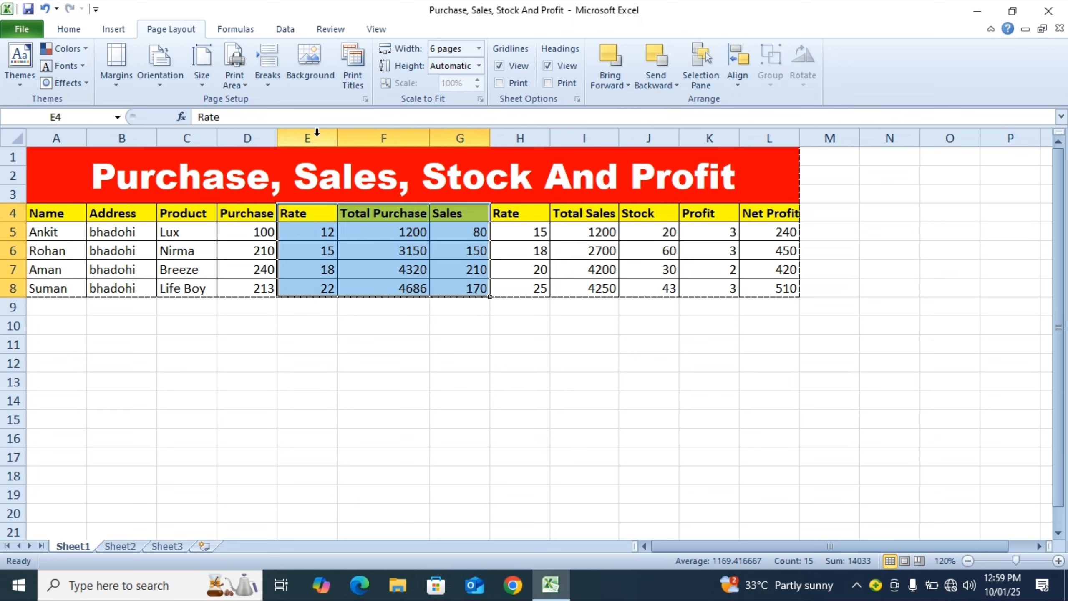
left_click(237, 63)
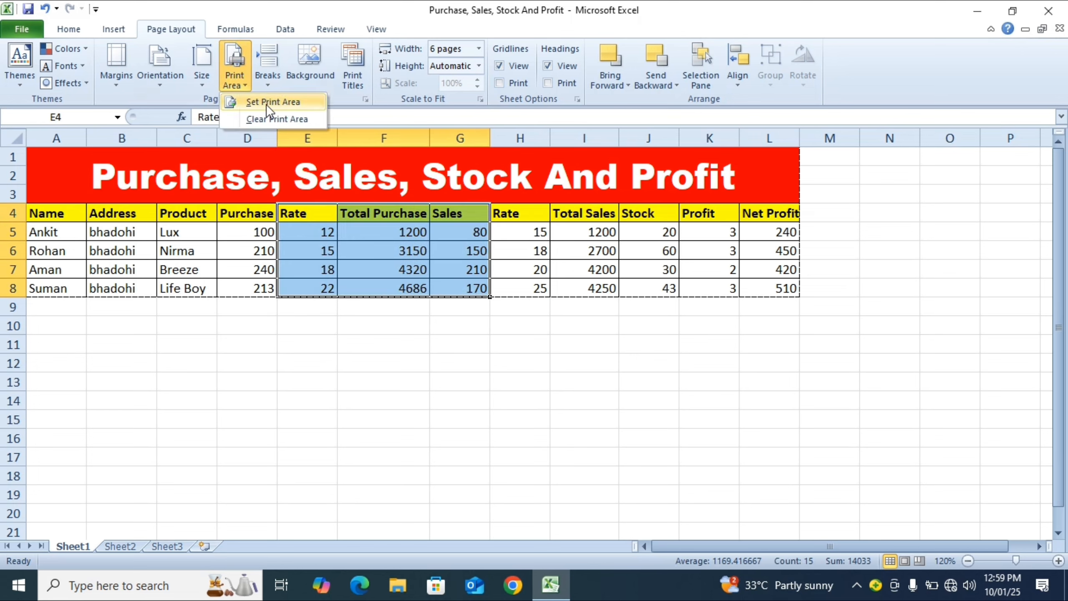
left_click(278, 105)
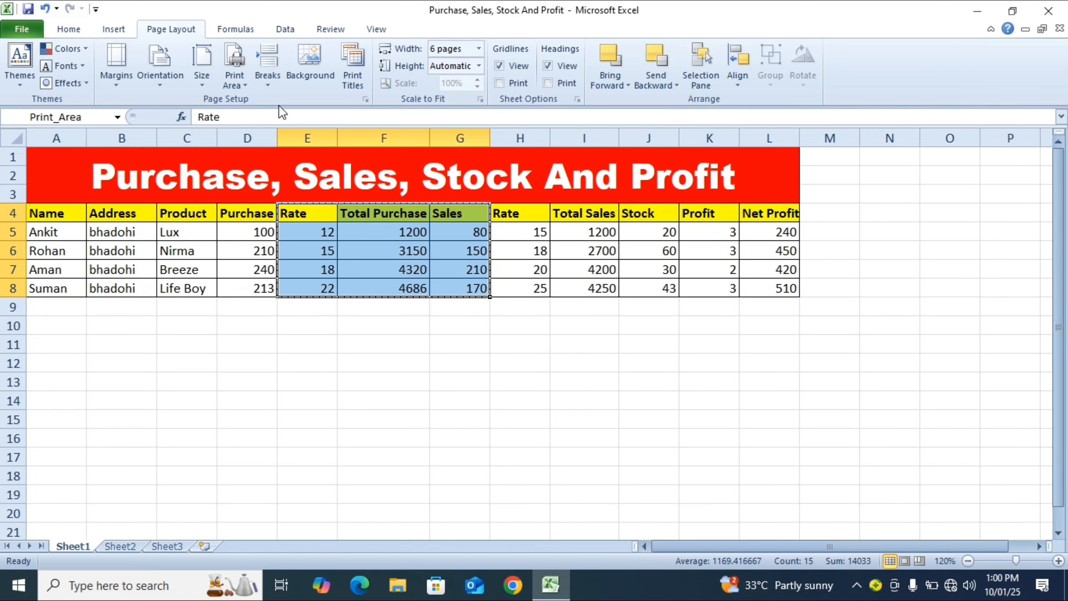
key("ctrl+F2")
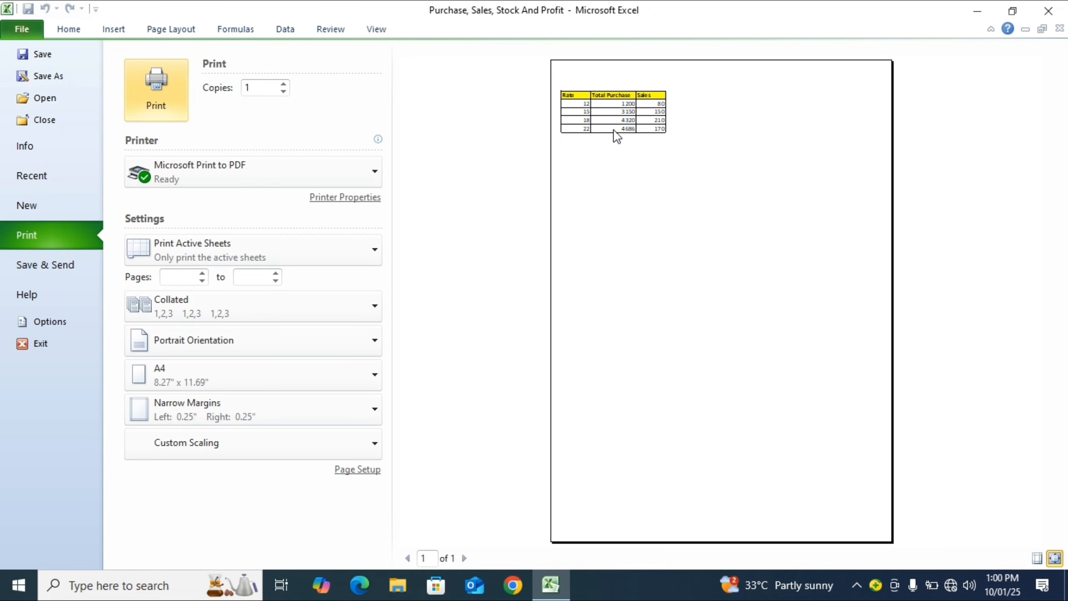
left_click(32, 30)
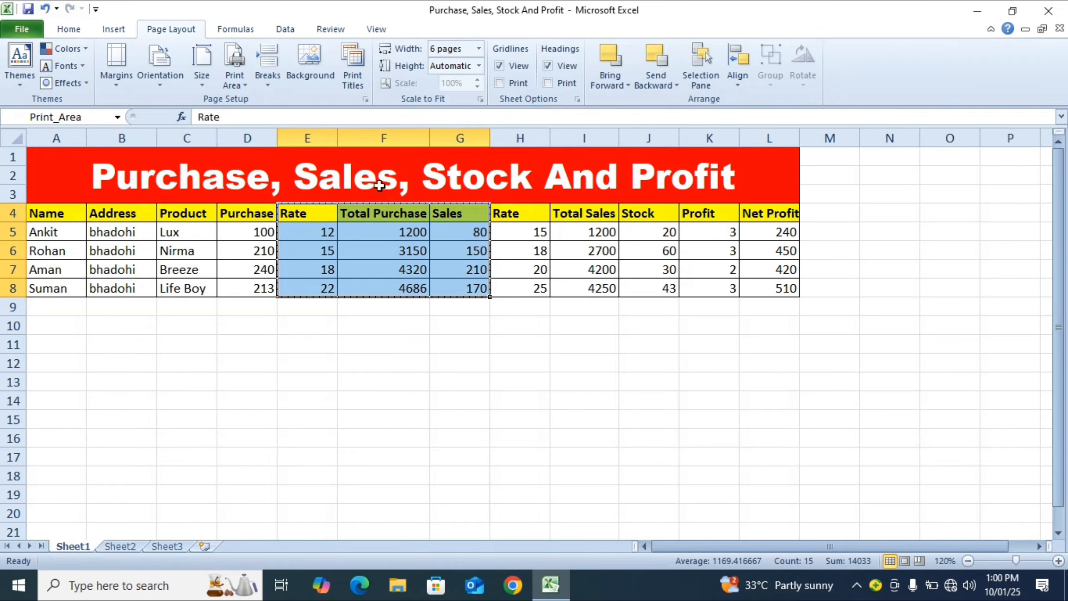
- Clear the print area, check the full table in print preview and return to the sheet
left_click(242, 86)
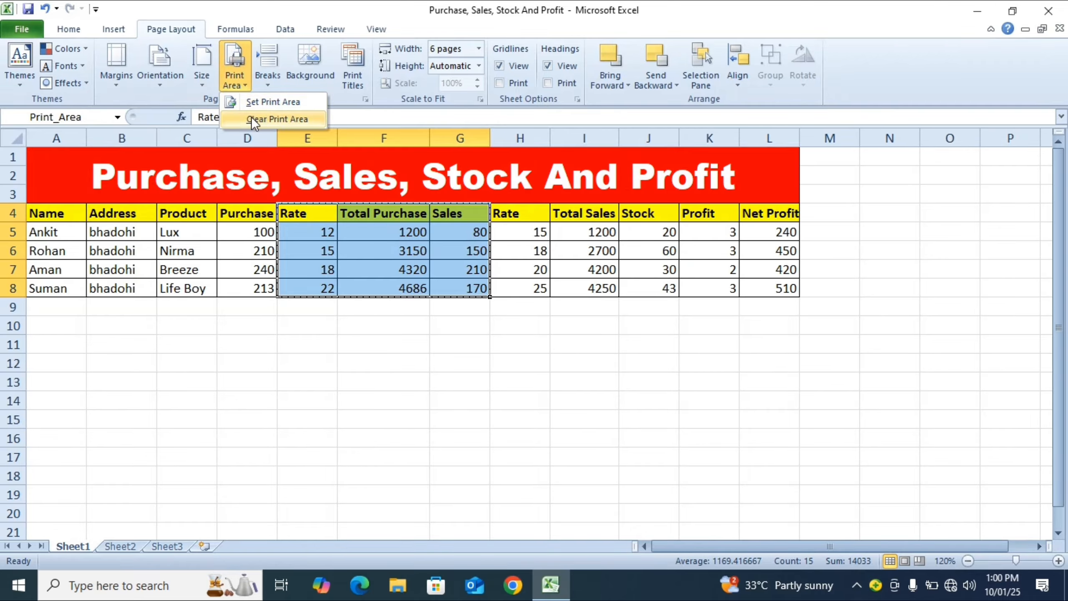
left_click(276, 121)
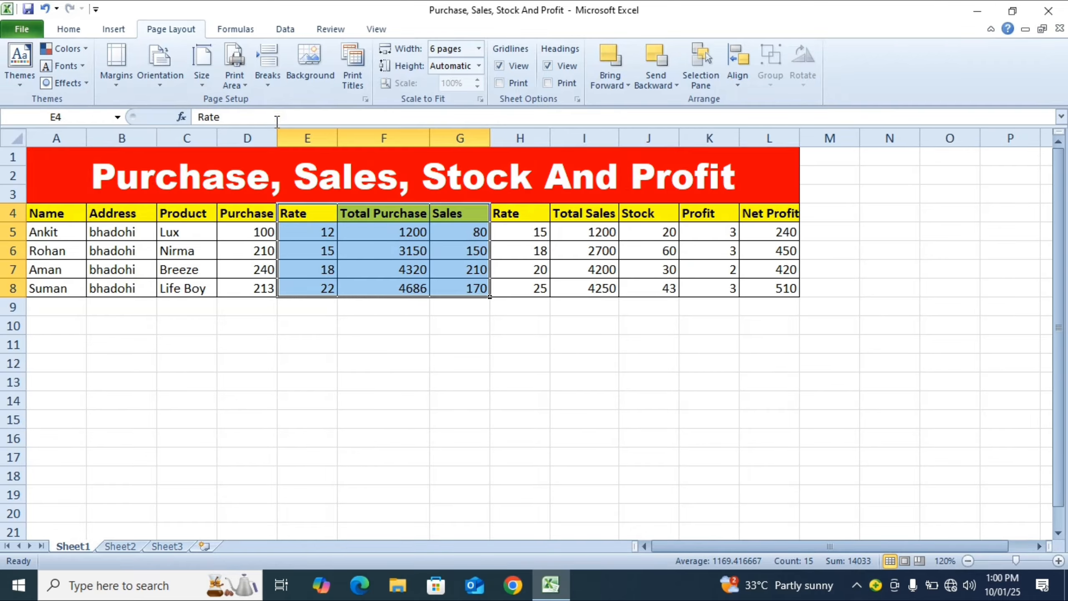
left_click(398, 266)
key("ctrl+F2")
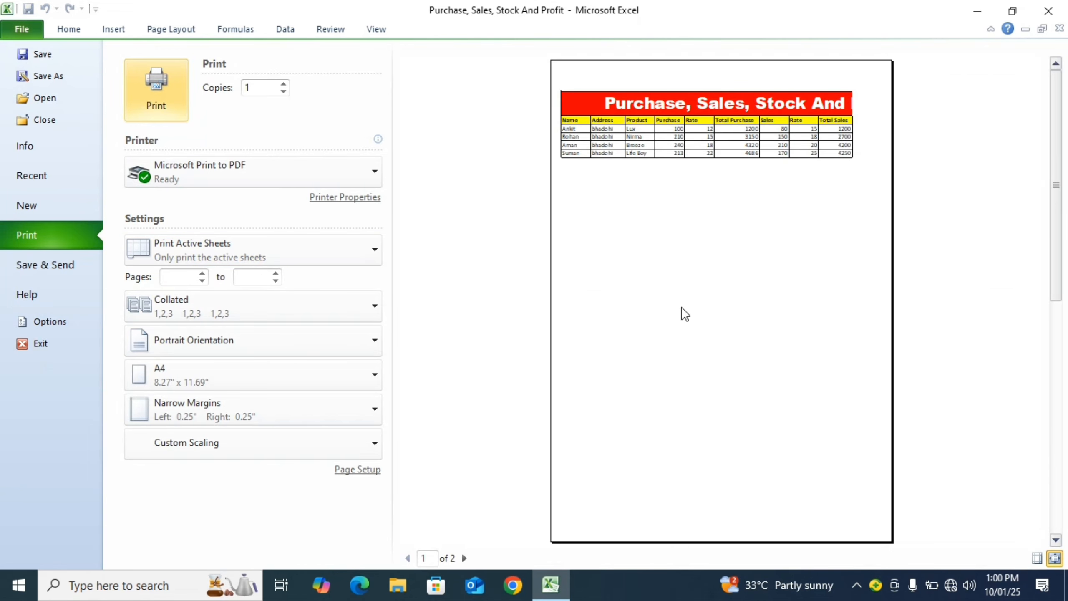
key("ctrl+F1")
key("ctrl")
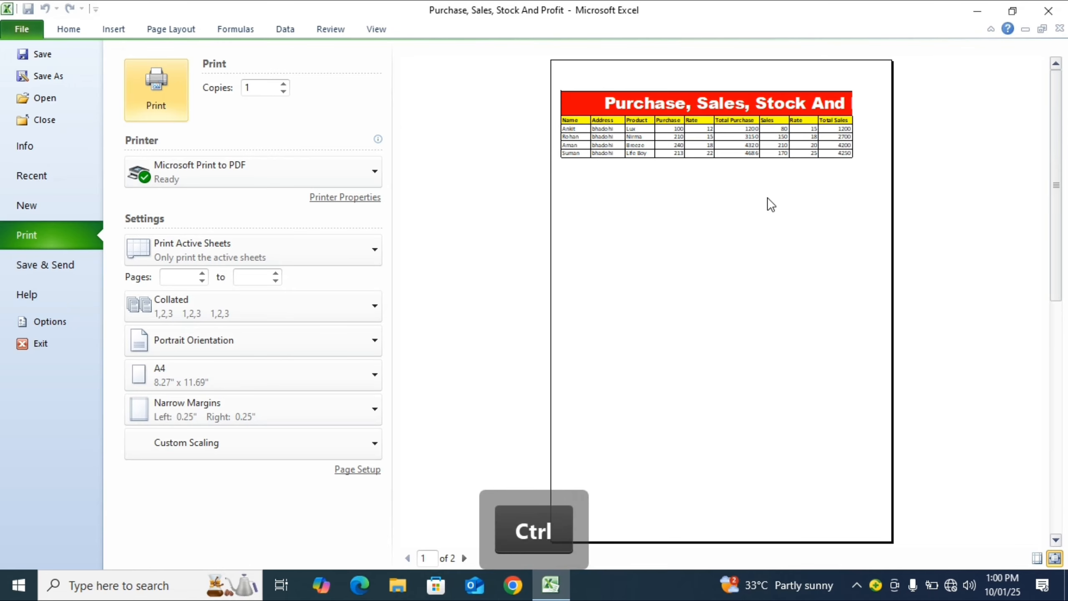
key("Escape")
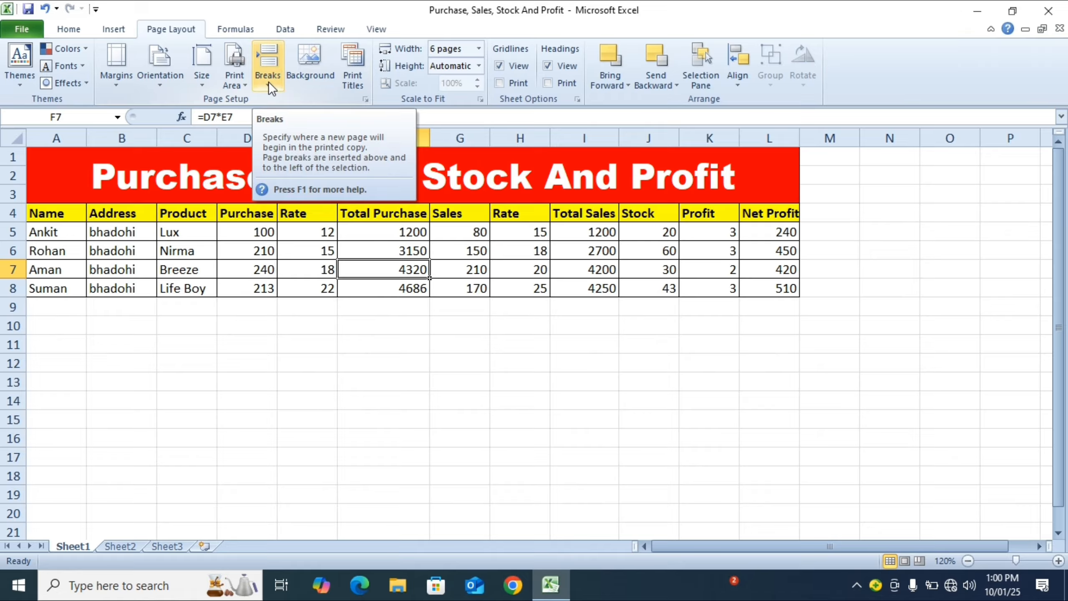
- Insert a page break at cell F6 in the Total Purchase column
left_click(350, 254)
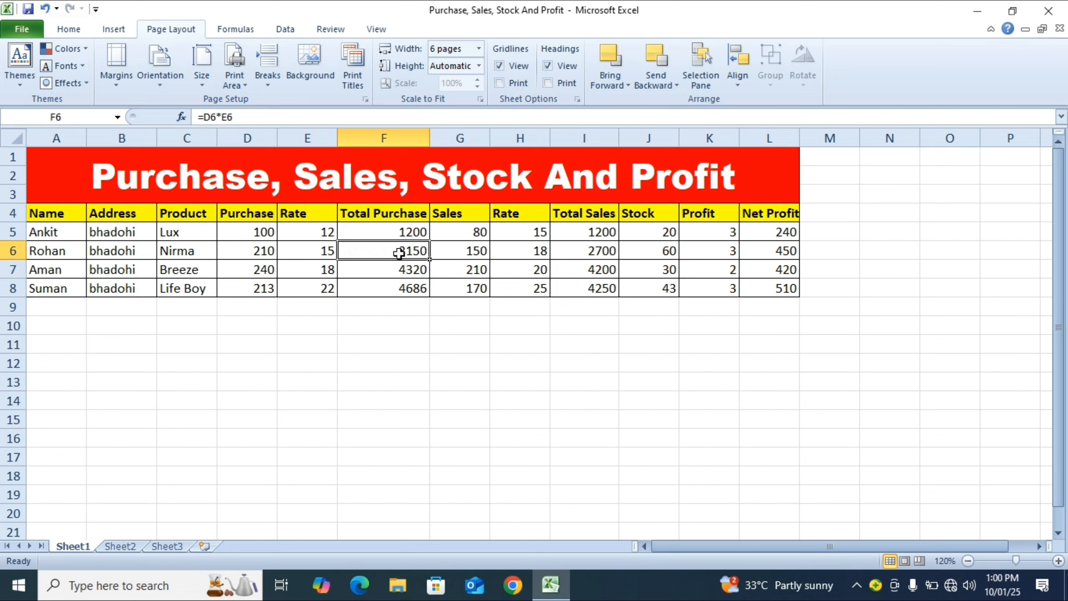
left_click(265, 63)
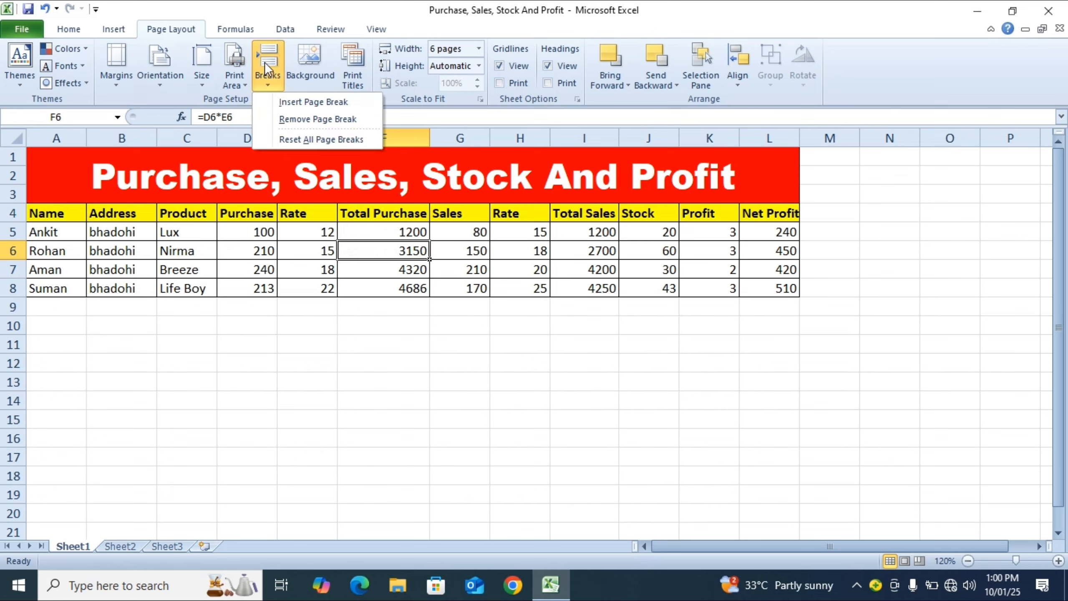
left_click(315, 103)
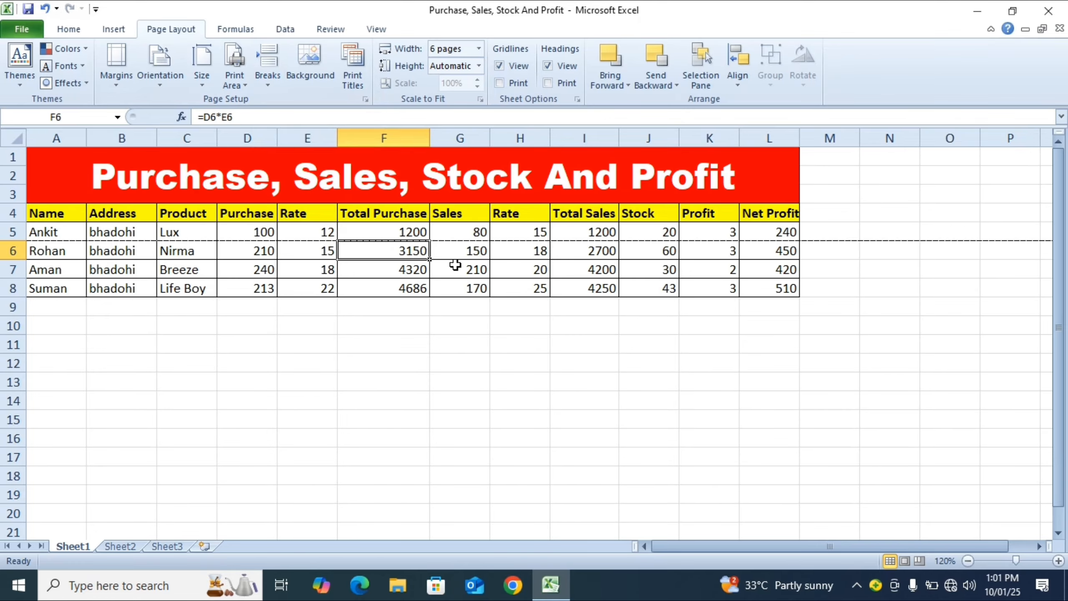
left_click(468, 266)
left_click(376, 252)
left_click(328, 188)
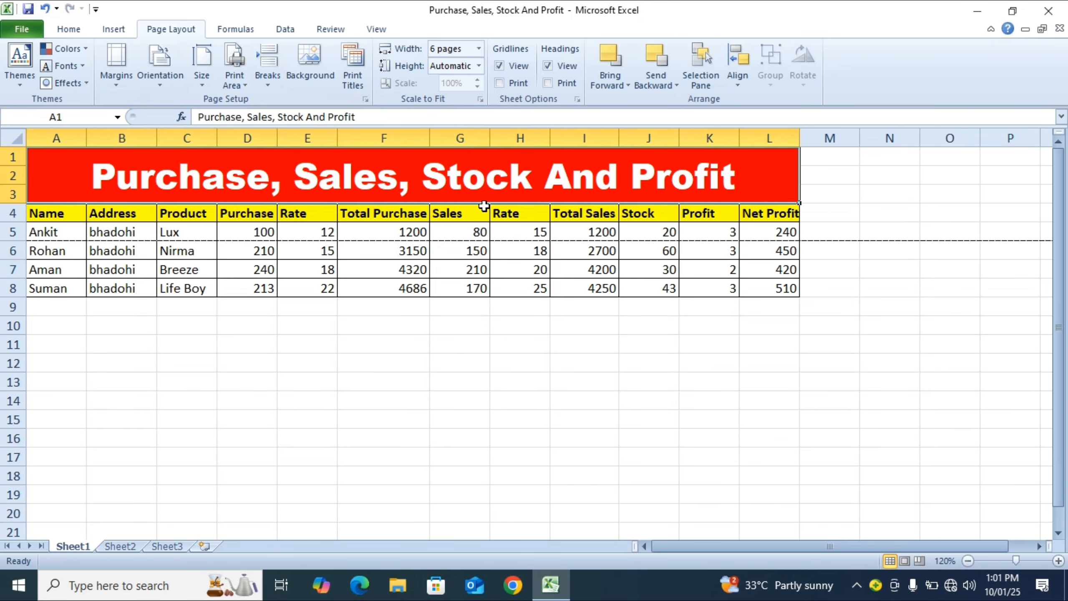
left_click(484, 285)
left_click(382, 254)
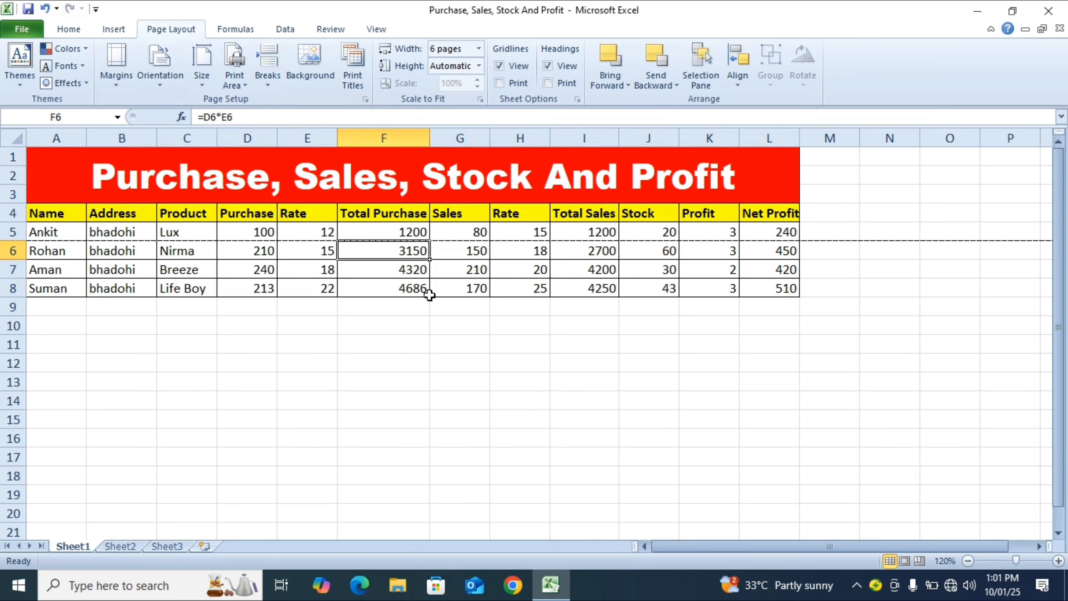
- Go through every page of the print preview to examine how the page break splits the table, and return to the sheet
key("ctrl")
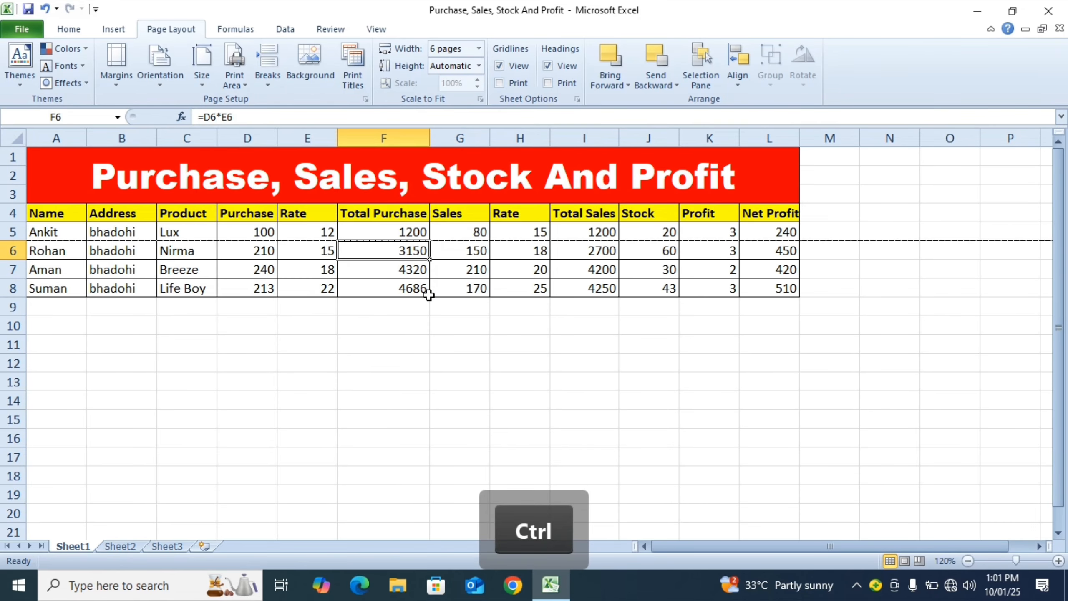
key("ctrl+F2")
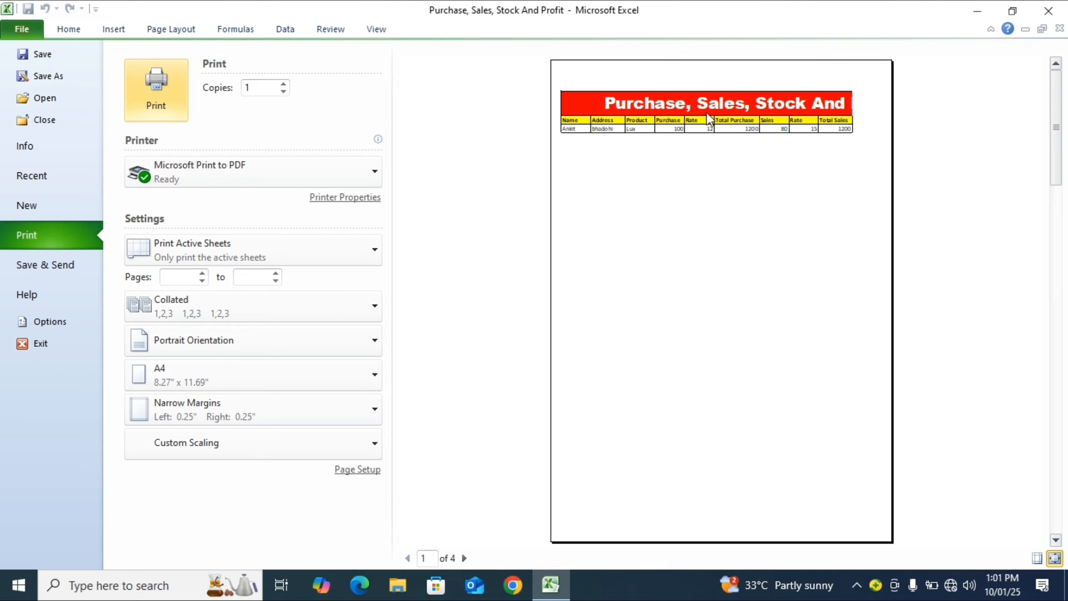
left_click(464, 558)
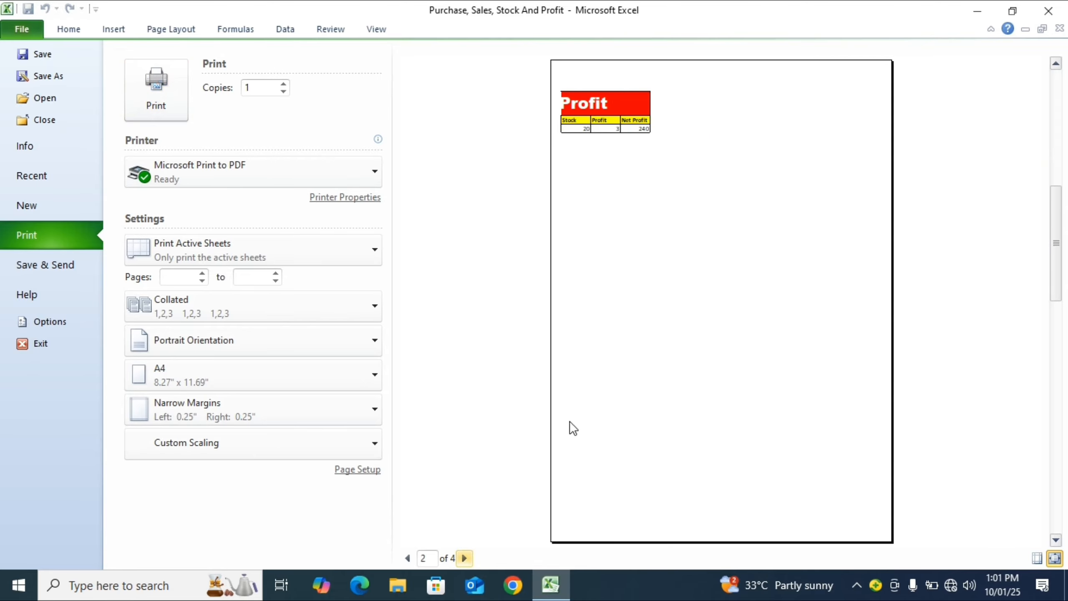
left_click(464, 559)
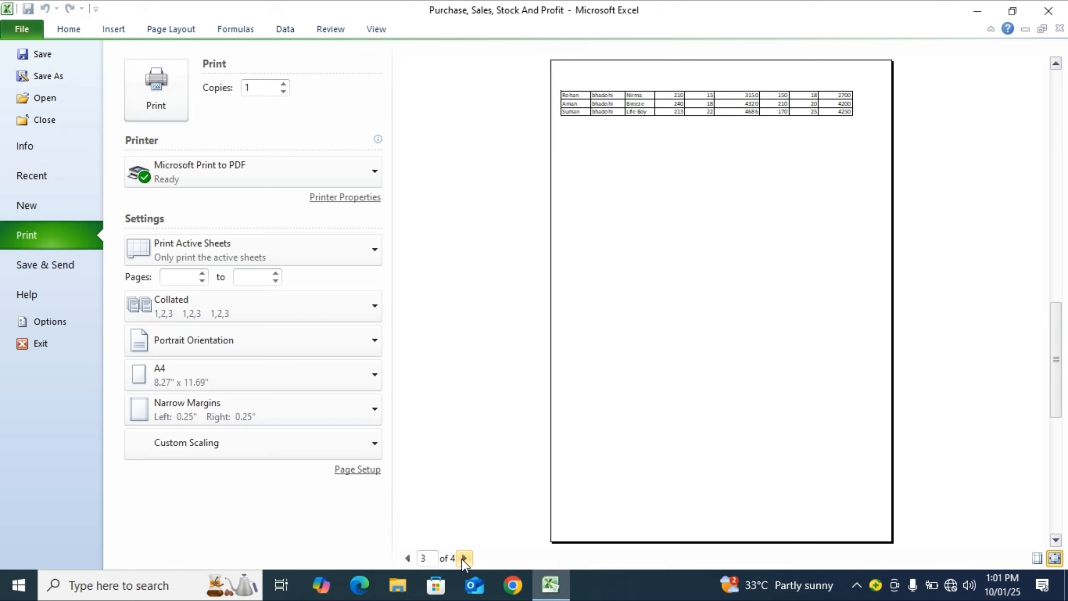
left_click(463, 558)
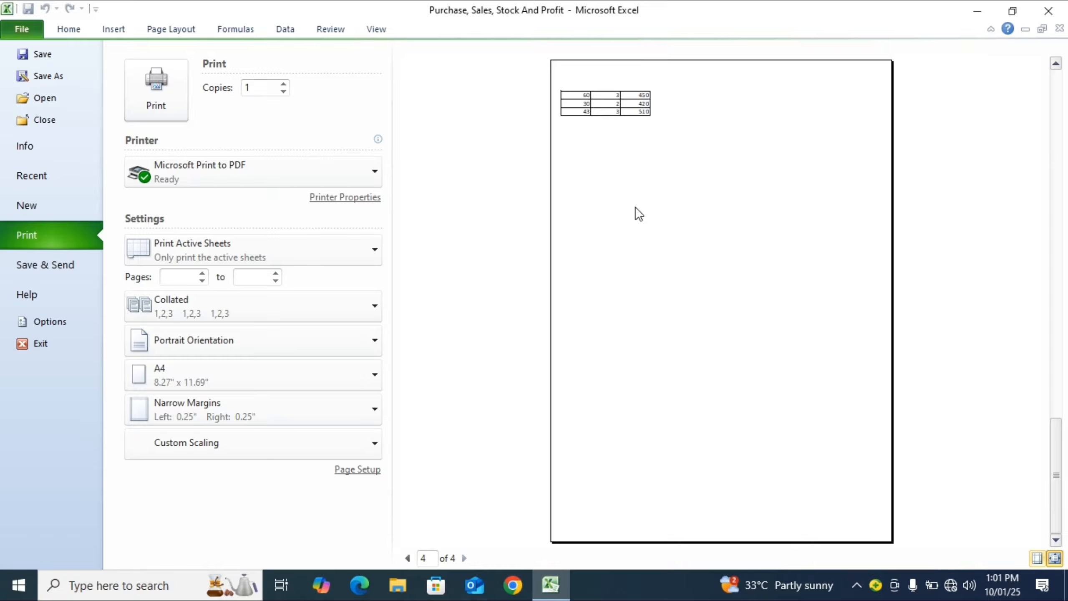
key("Escape")
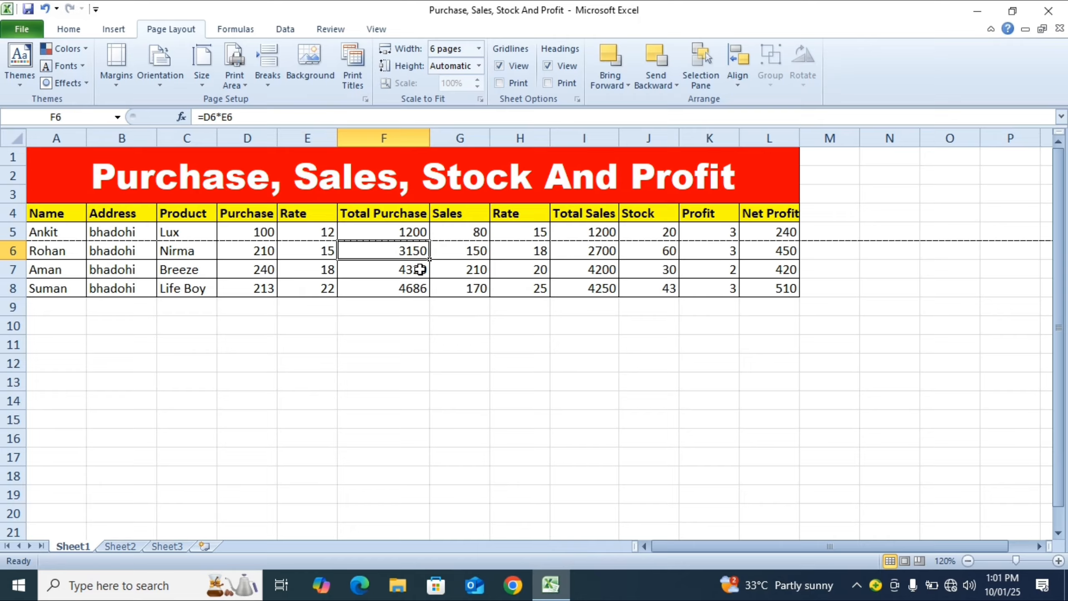
- Reset all page breaks on the sheet, check the table in print preview and return to the sheet
left_click(266, 78)
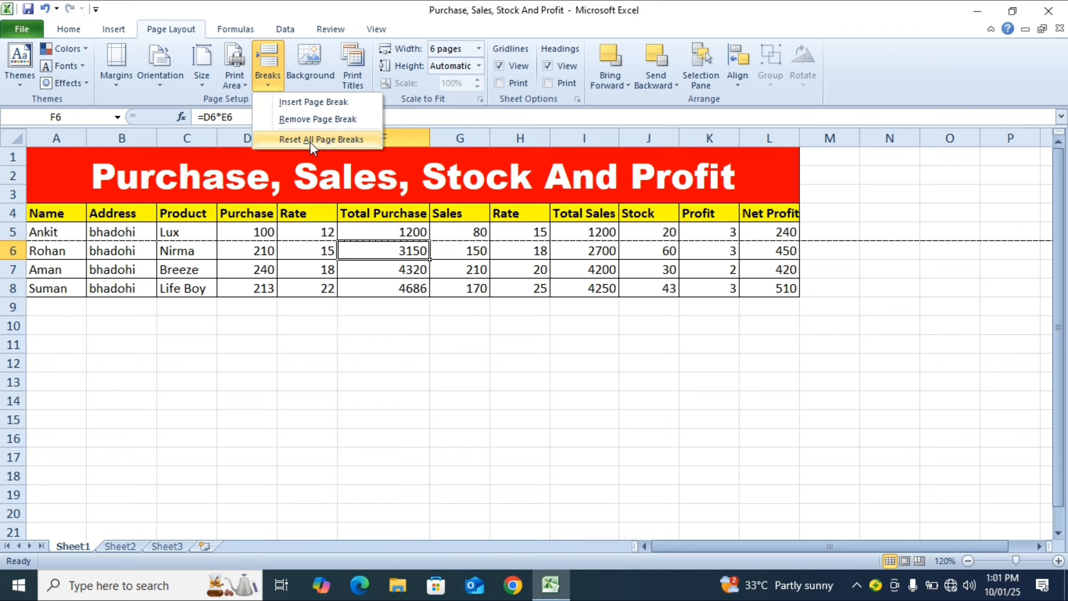
left_click(311, 142)
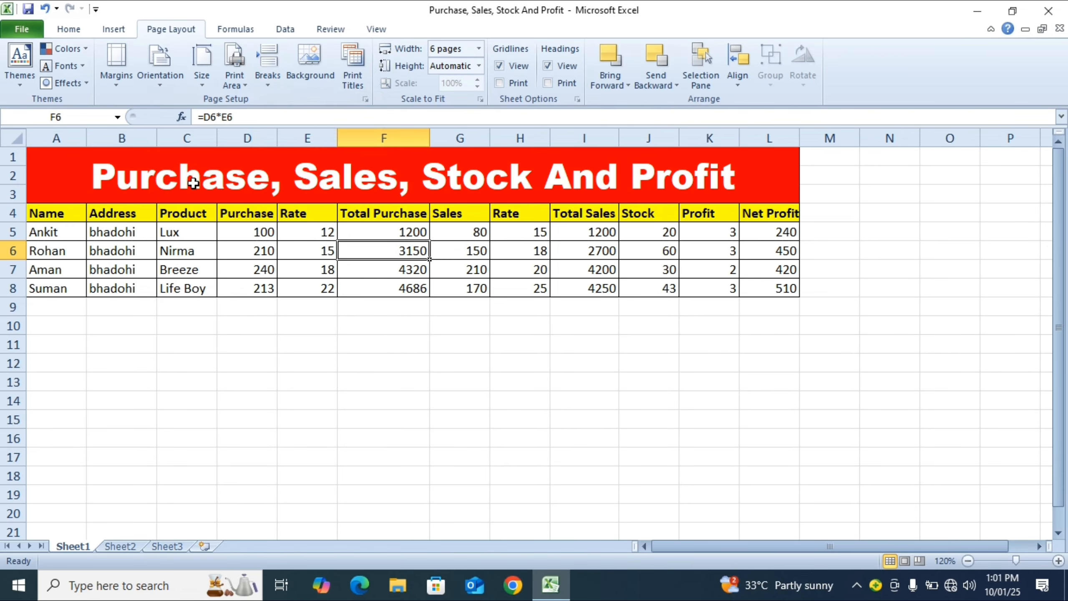
left_click_drag(192, 181, 381, 229)
left_click(461, 331)
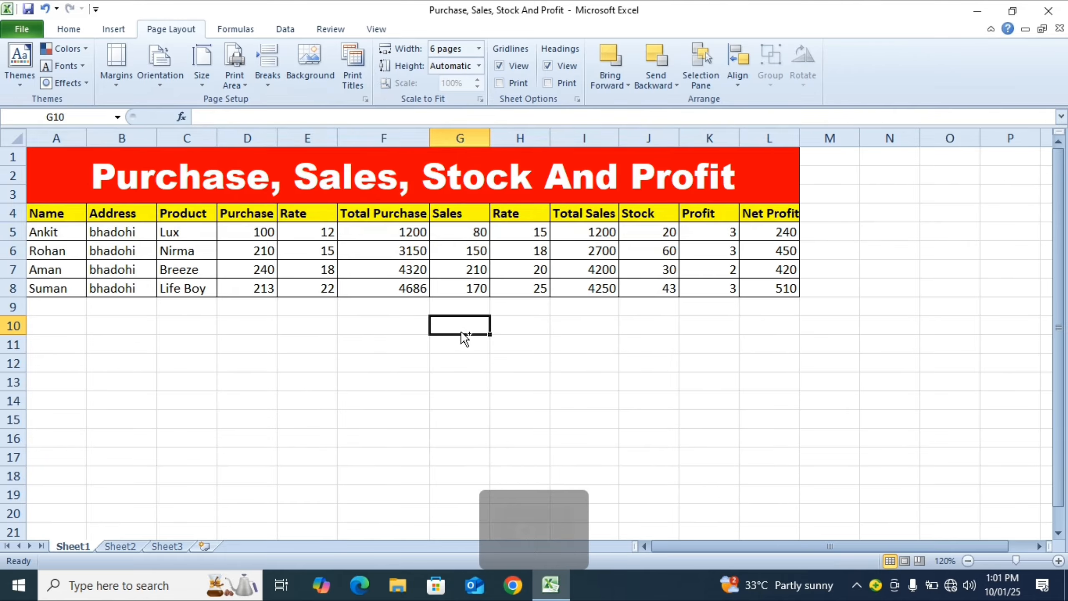
key("ctrl+F2")
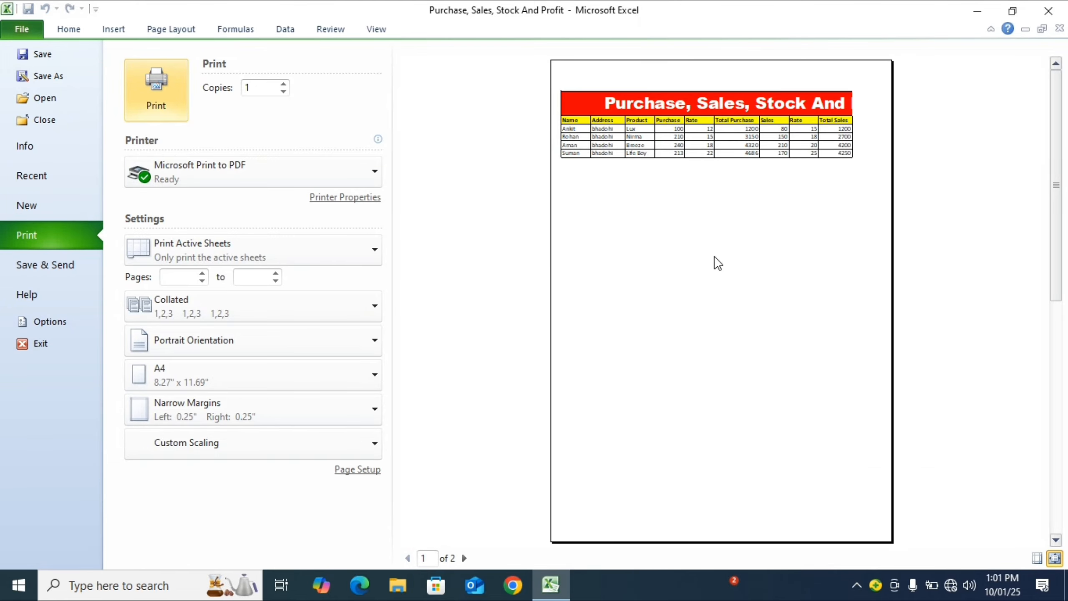
key("Escape")
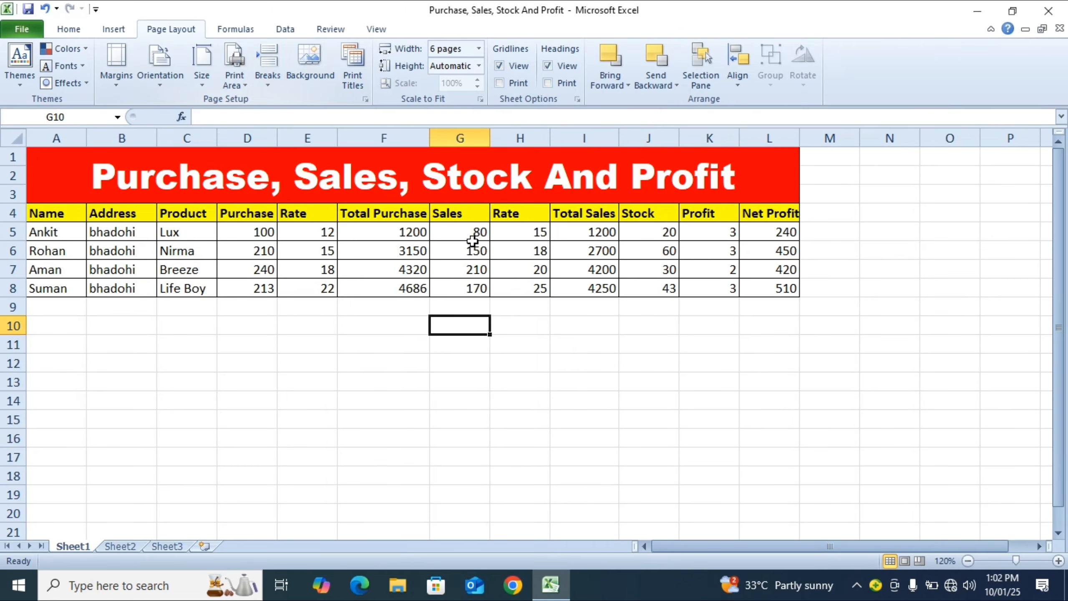
- Set the picture 1c3bb6b89c41ea4675066dd2454ec7f7-01 from the Desktop folder Edit_photo as the sheet background
left_click(312, 67)
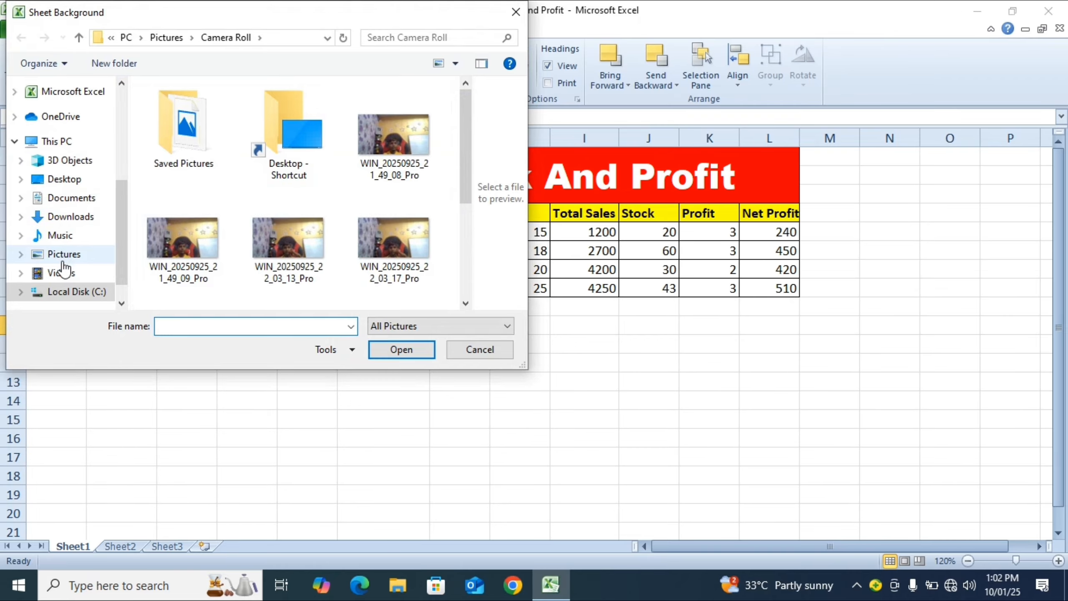
left_click(59, 179)
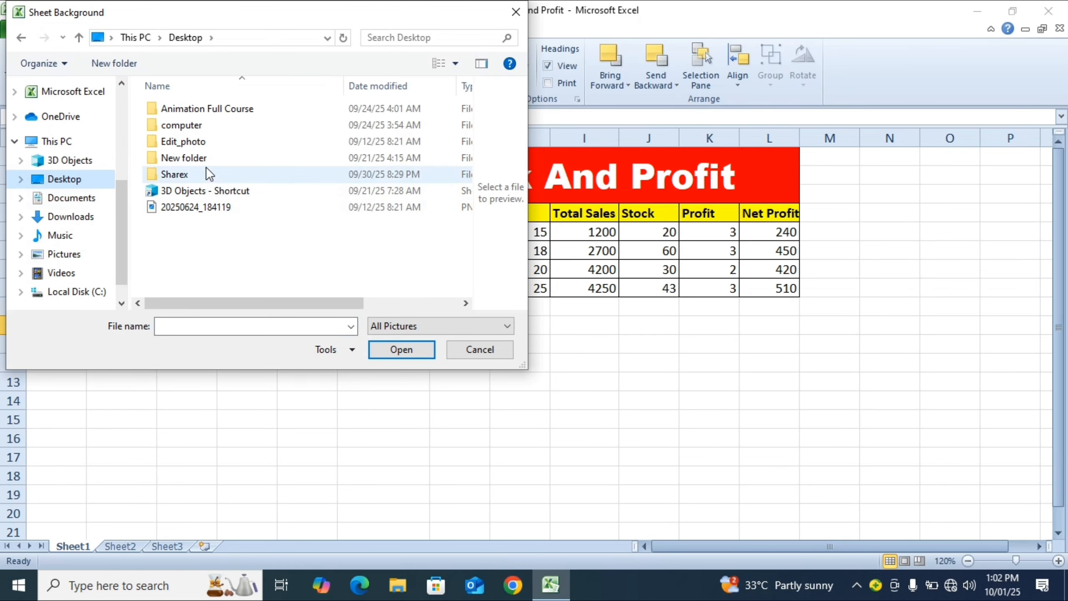
double_click(202, 143)
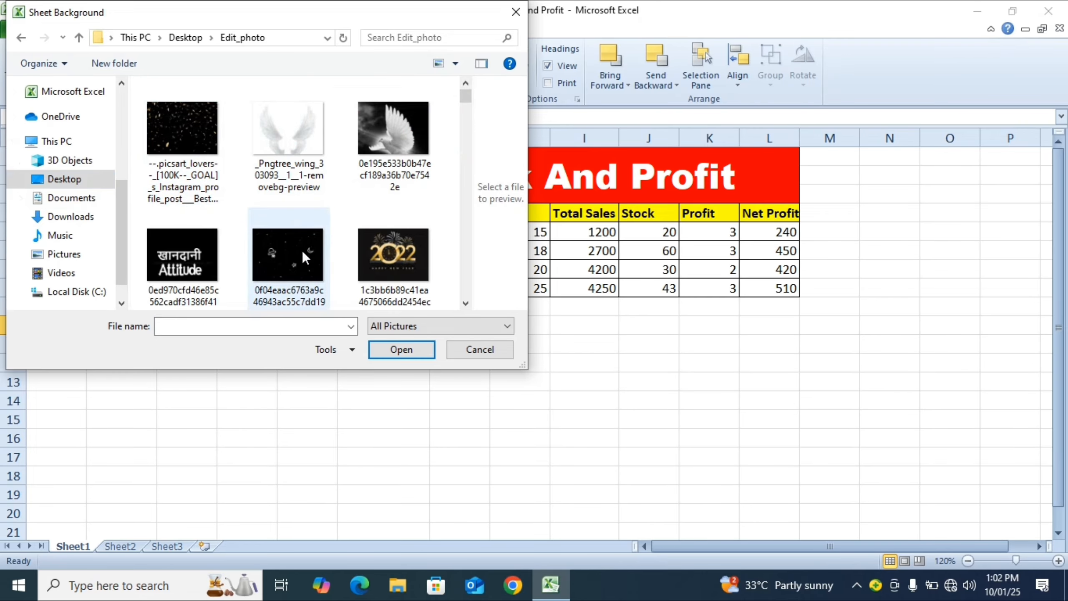
left_click(385, 251)
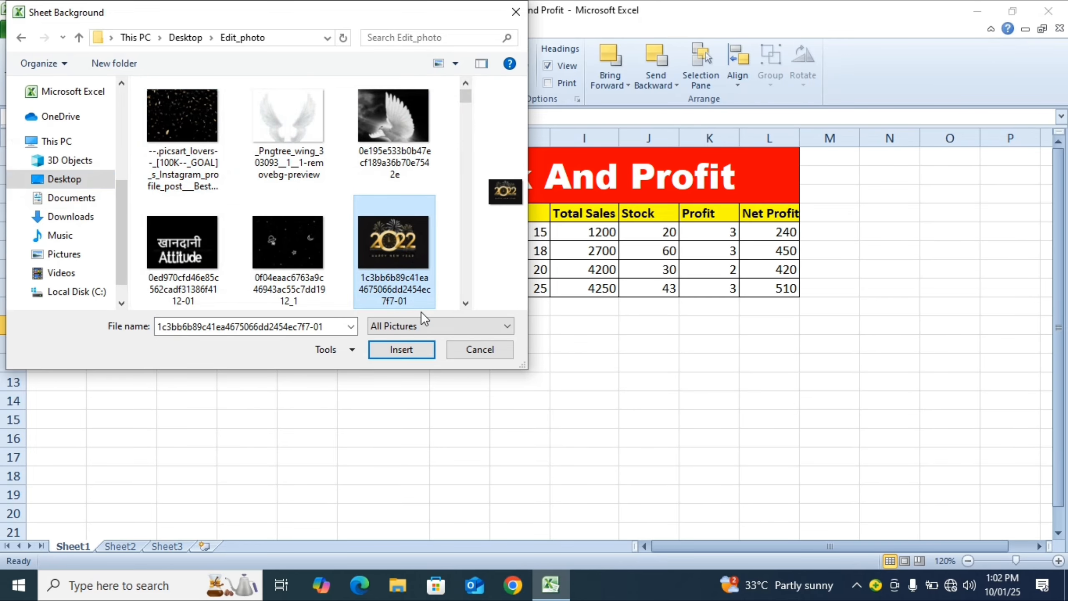
left_click(408, 349)
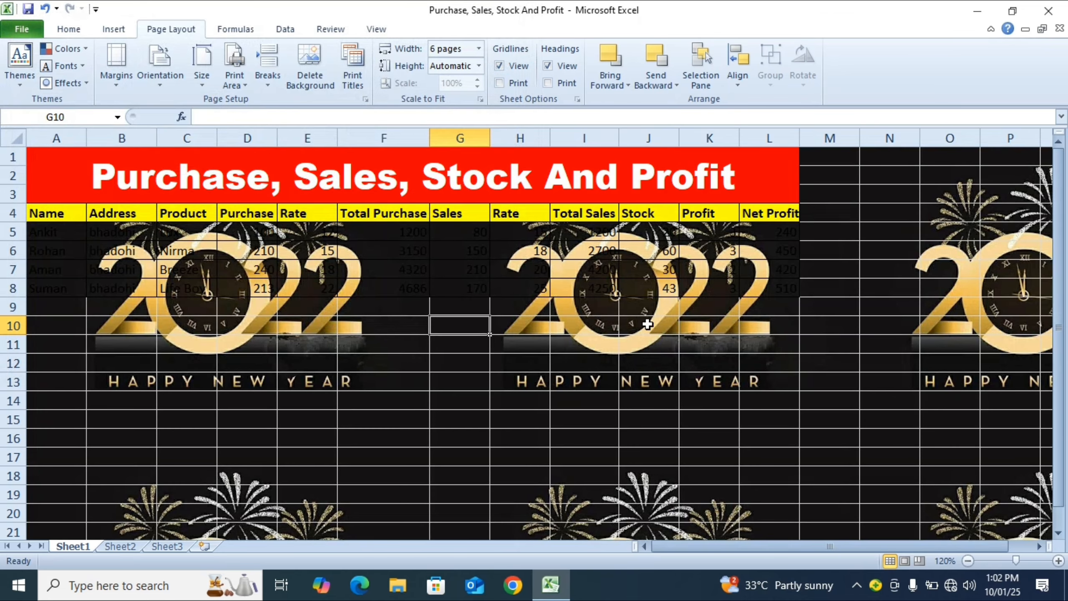
- Look over the background picture across the sheet and remove it
scroll(540, 378, "down", 4)
scroll(536, 378, "up", 4)
key("ctrl+z")
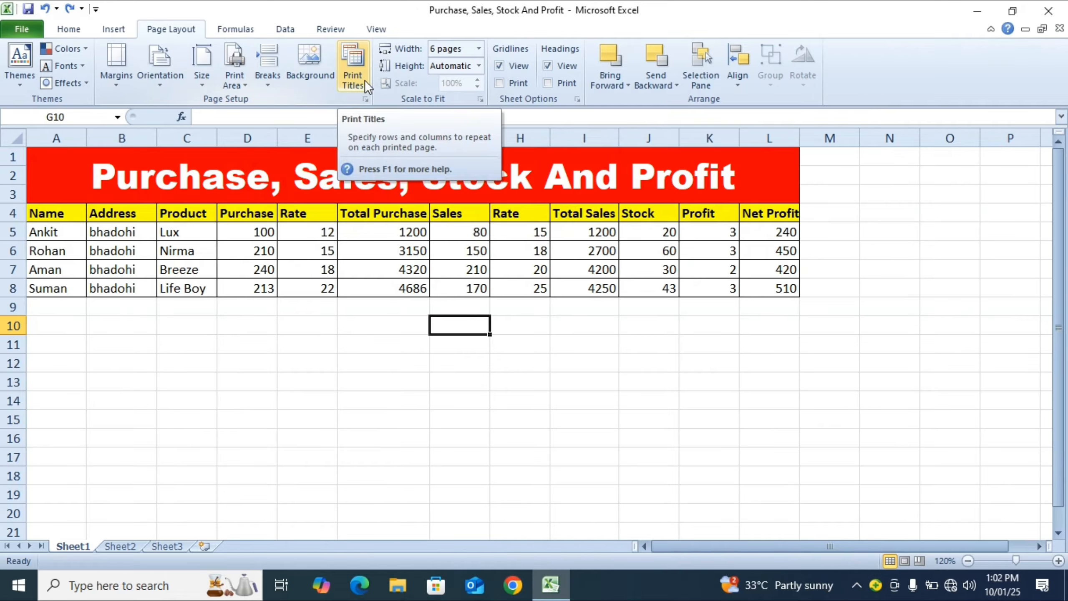
- Set the Scale to Fit width to Automatic
left_click(480, 47)
left_click(466, 67)
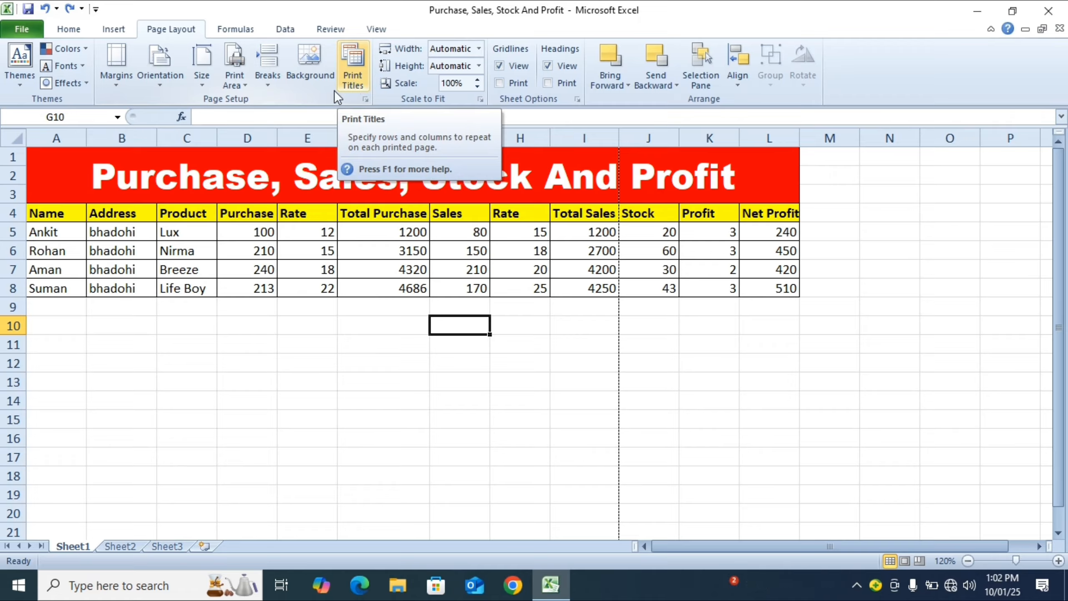
left_click(117, 174)
left_click(97, 212)
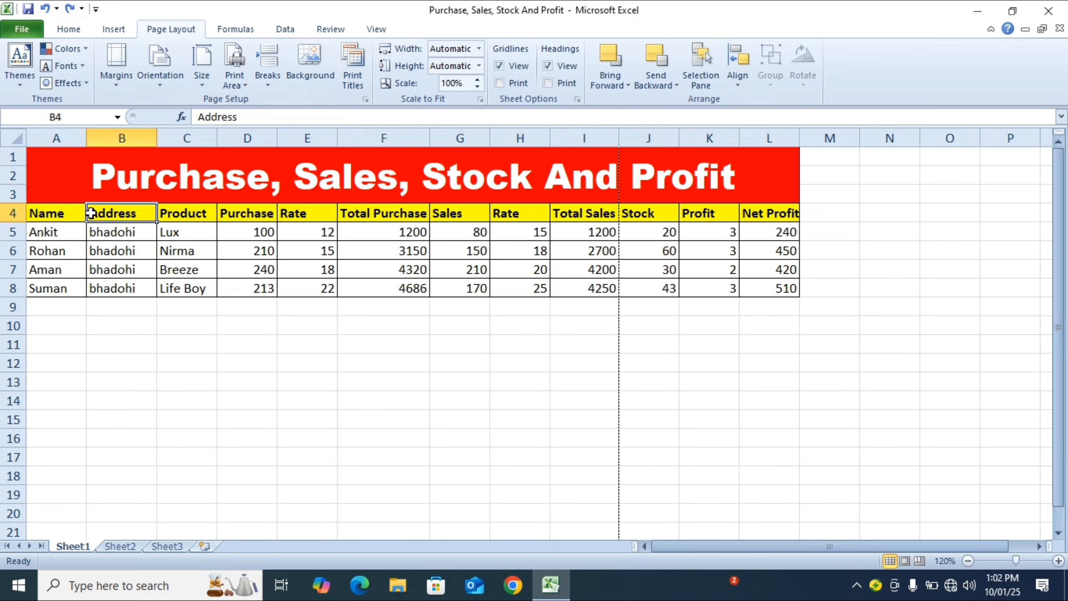
left_click_drag(58, 215, 605, 204)
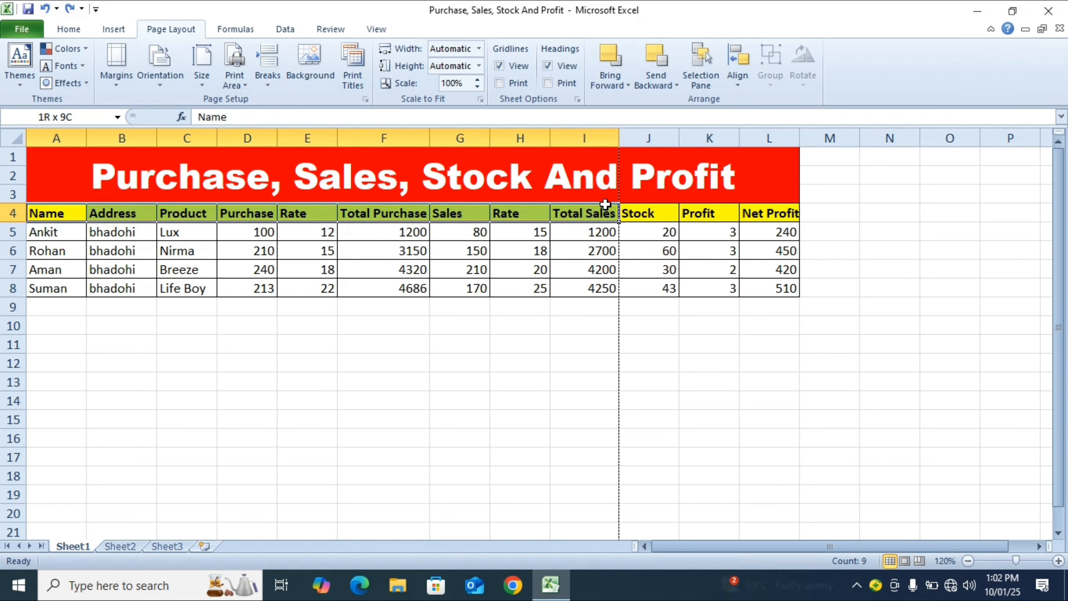
left_click(718, 248)
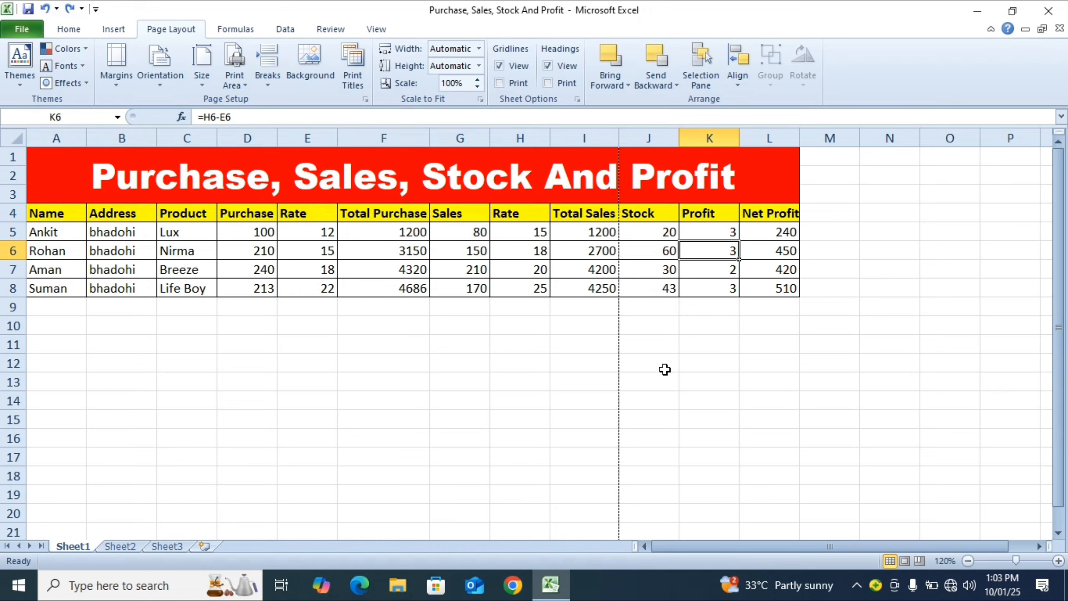
- Copy the data rows A5:L8 and paste them repeatedly below the table, filling it down to row 60
left_click_drag(33, 233, 746, 293)
key("ctrl+c")
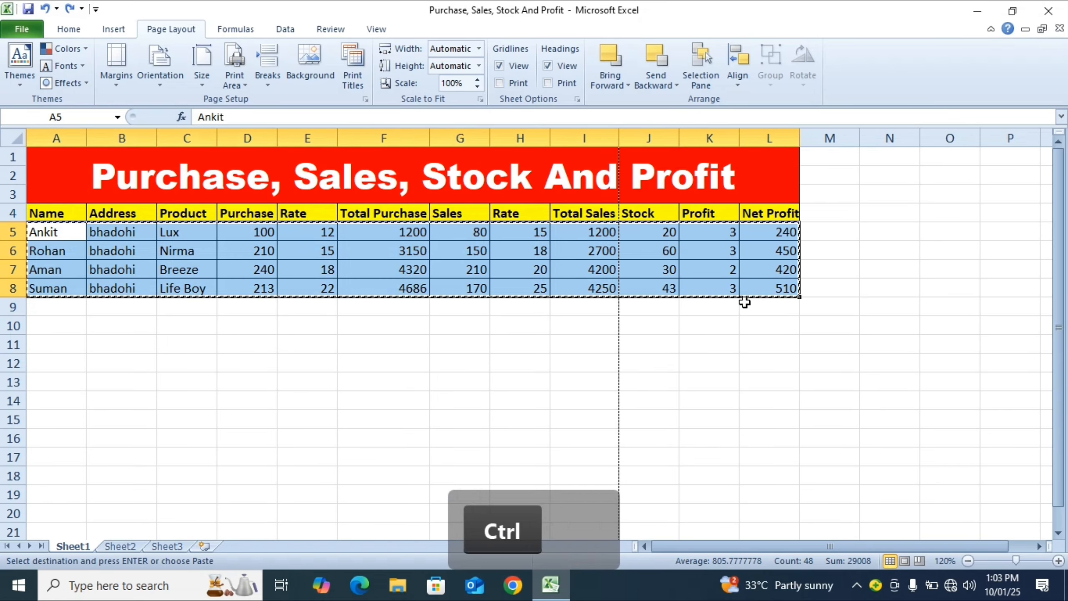
left_click(42, 307)
key("ctrl+v")
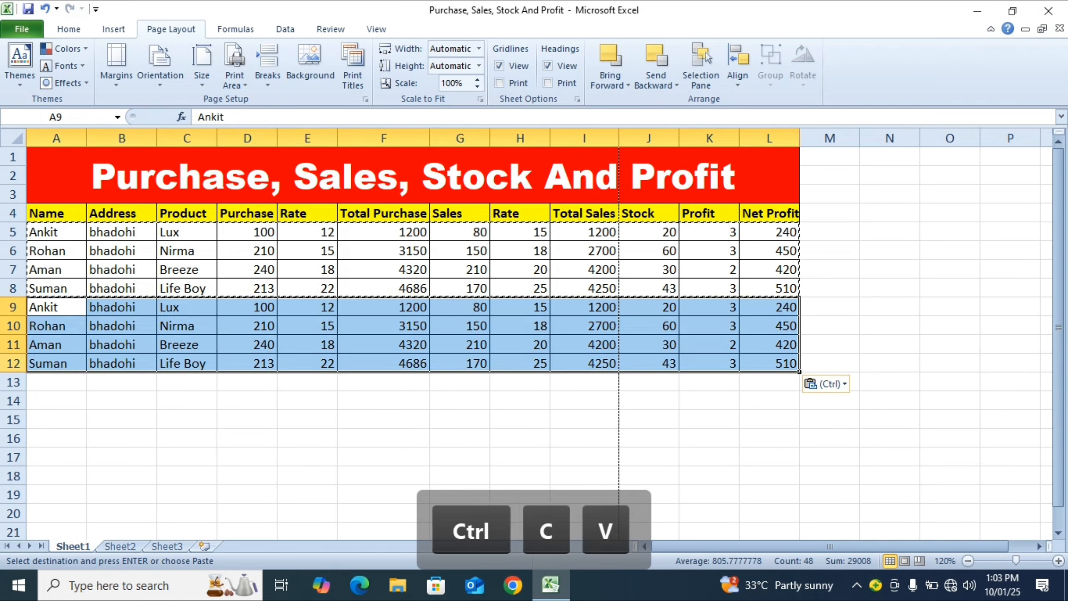
left_click(42, 382)
key("ctrl+v")
scroll(59, 394, "down", 2)
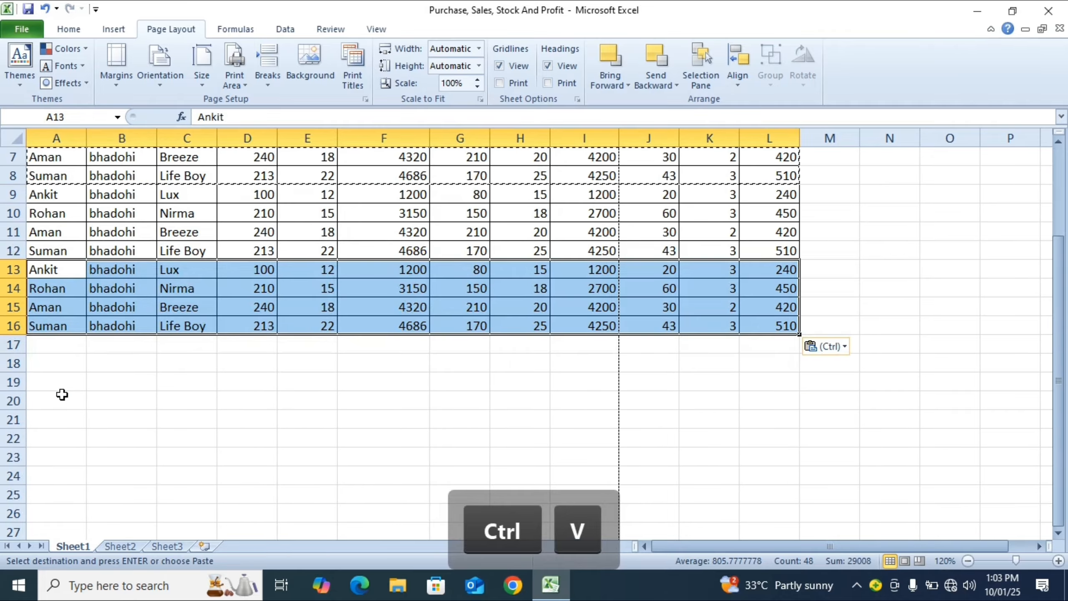
left_click(59, 349)
key("ctrl+v")
scroll(100, 365, "down", 4)
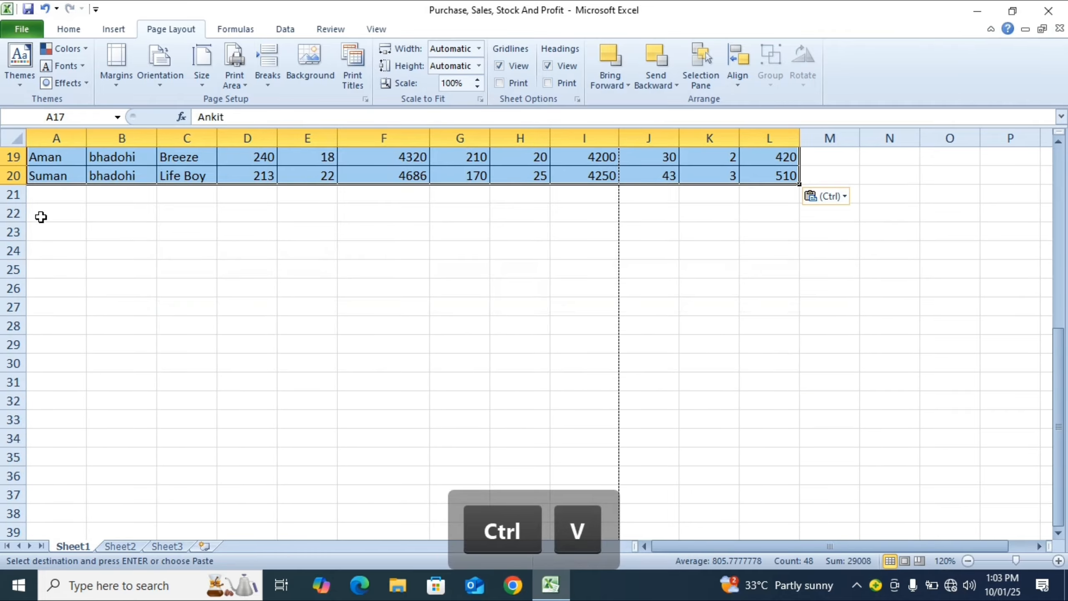
left_click(44, 196)
key("ctrl+v")
scroll(115, 284, "down", 2)
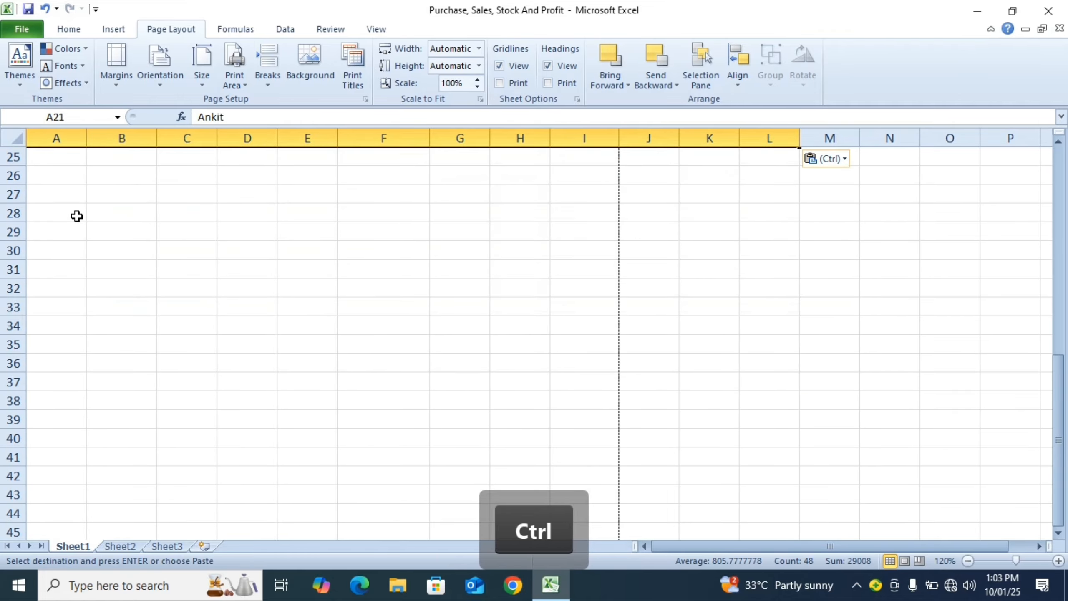
scroll(76, 216, "up", 1)
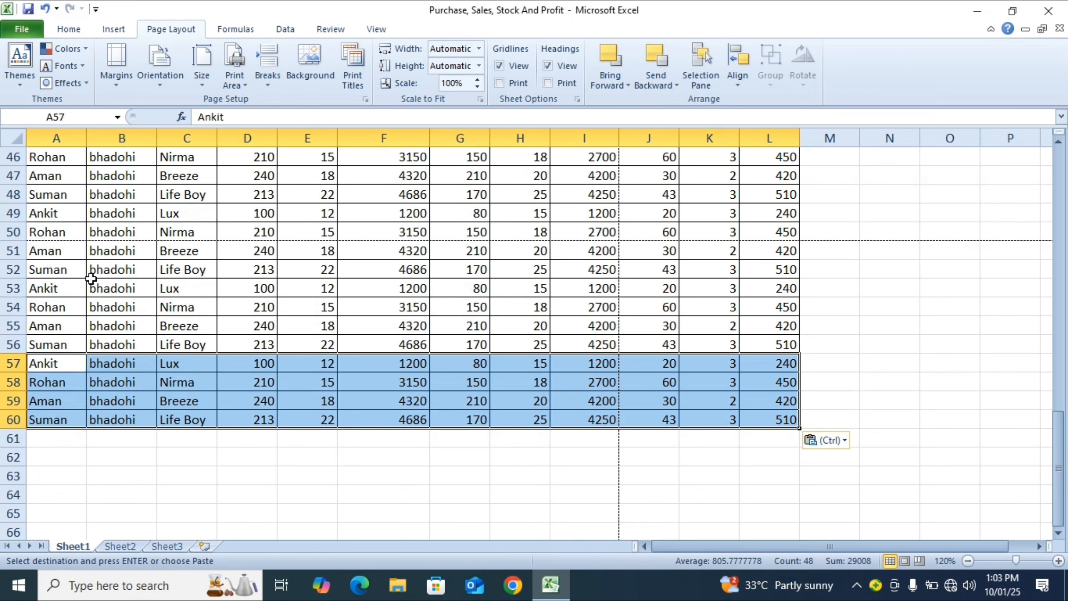
- Page through the print preview of the extended table to examine which pages carry the title and header rows, and return to the sheet
scroll(311, 342, "up", 12)
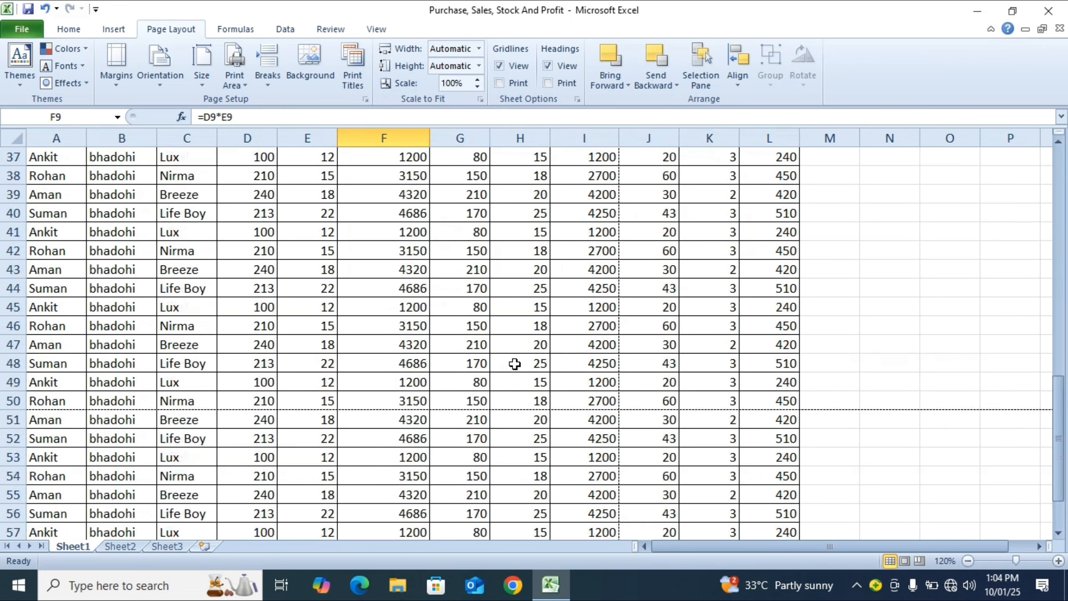
scroll(429, 363, "up", 2)
left_click(310, 348)
scroll(253, 343, "up", 6)
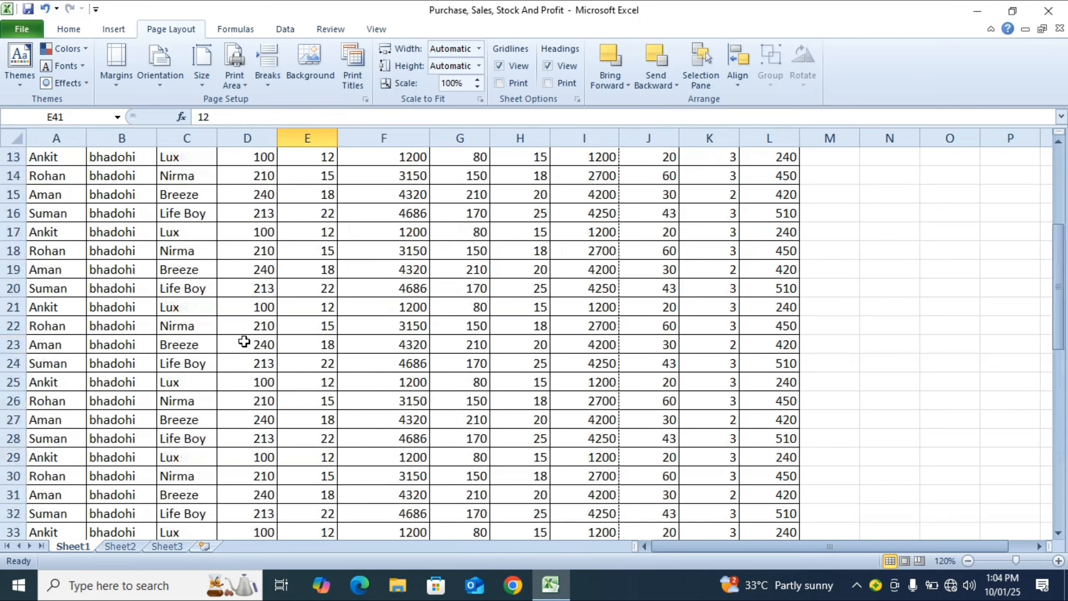
scroll(244, 342, "up", 4)
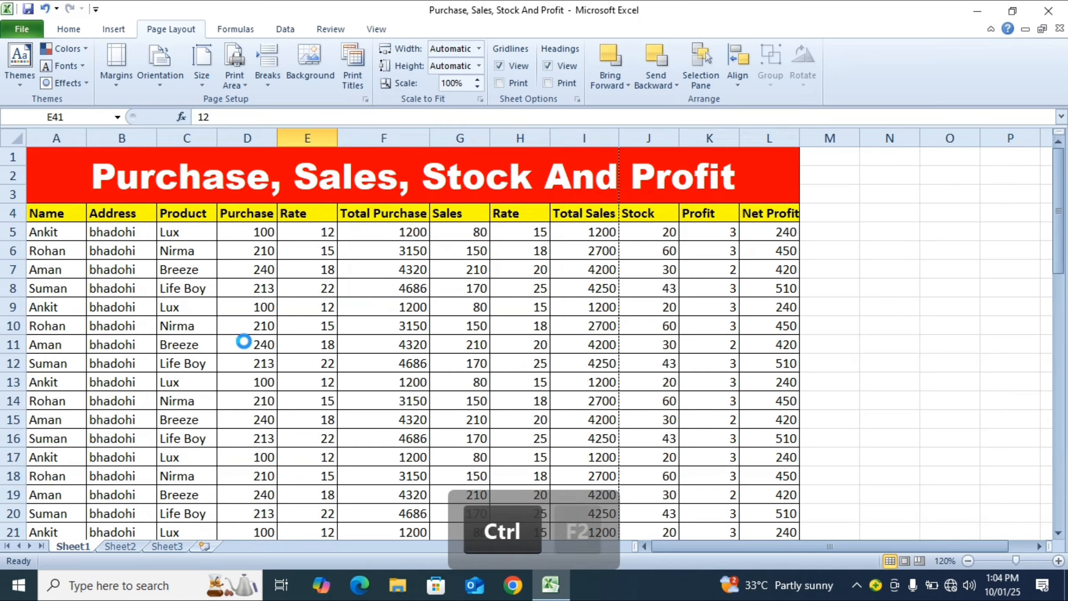
key("ctrl+F2")
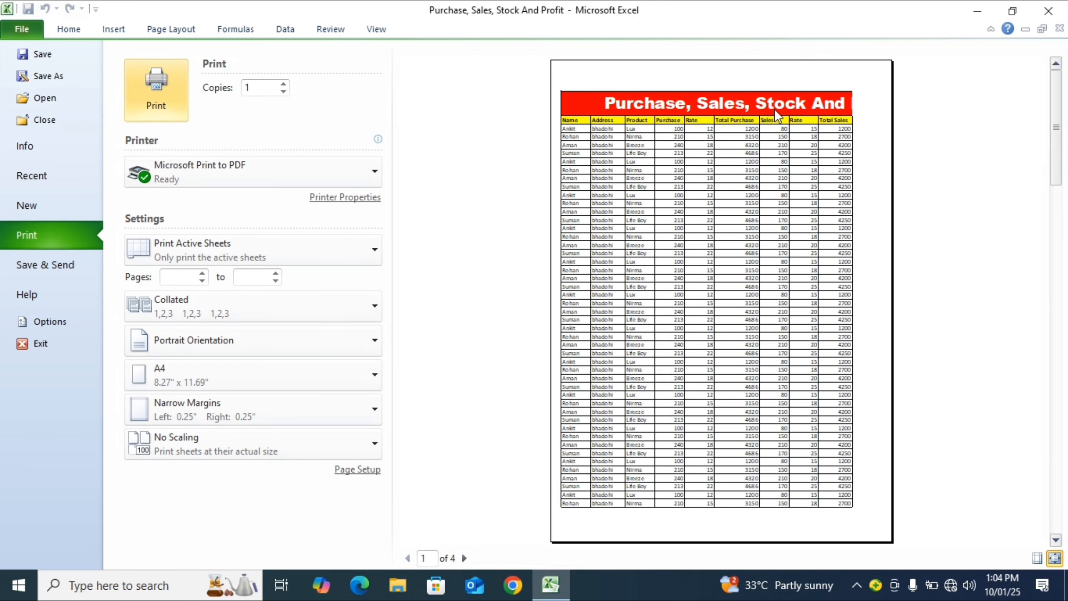
left_click(465, 558)
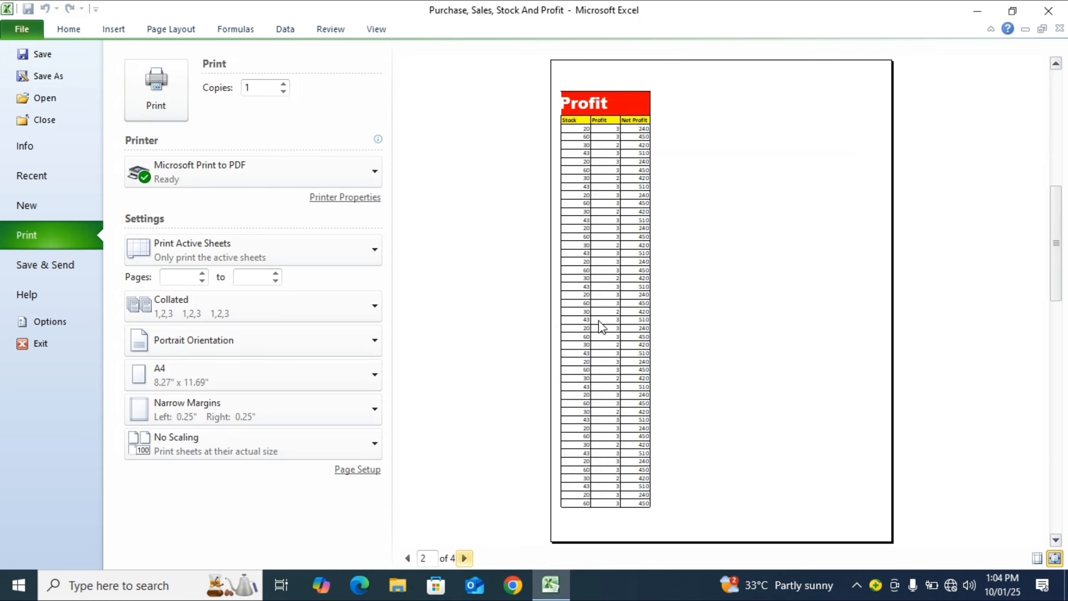
left_click(464, 558)
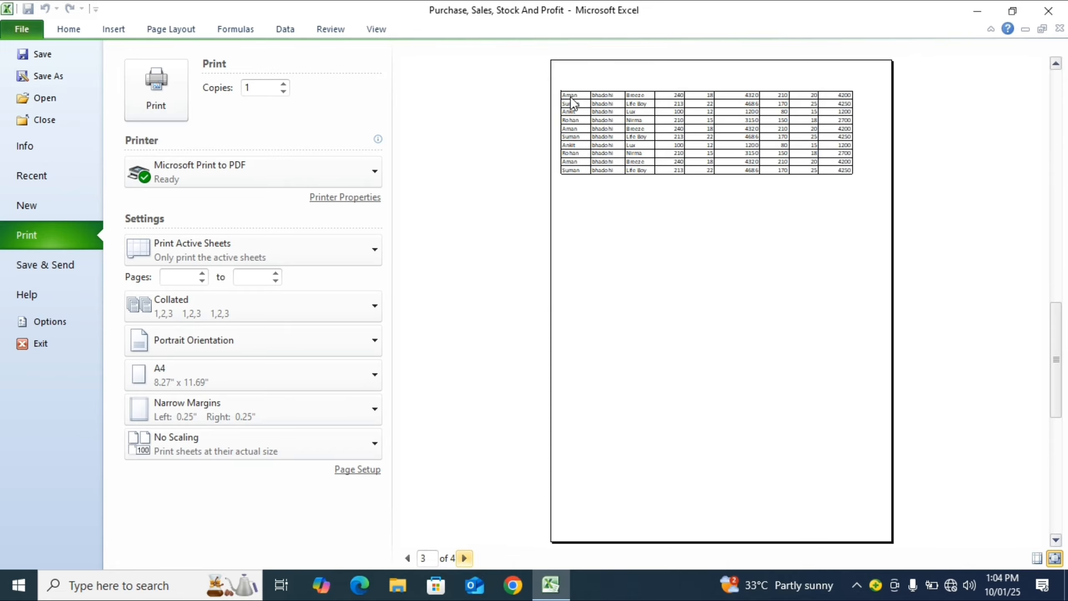
left_click(404, 558)
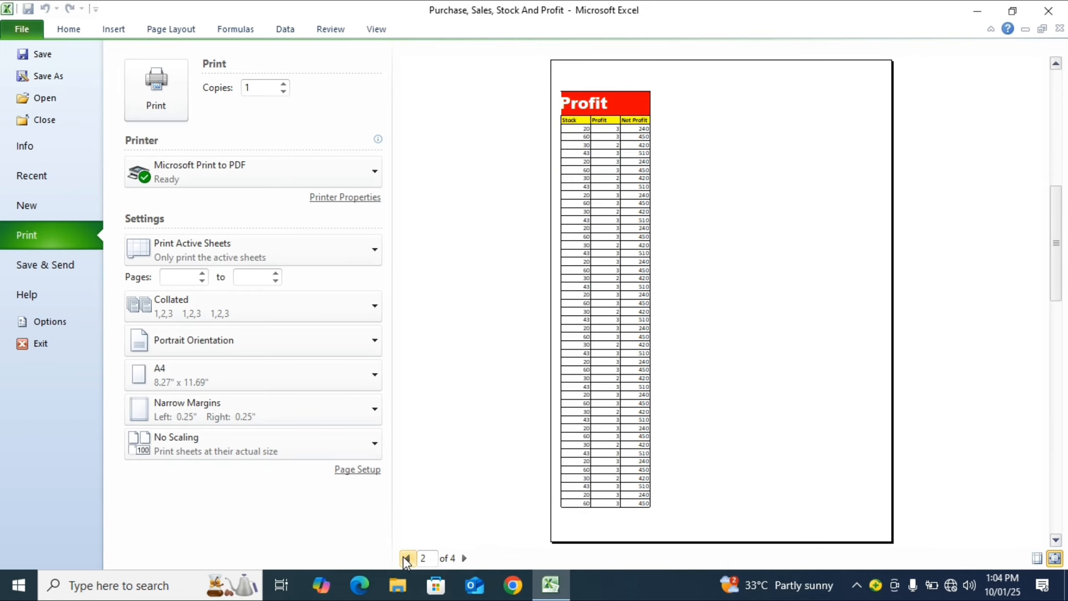
left_click(405, 557)
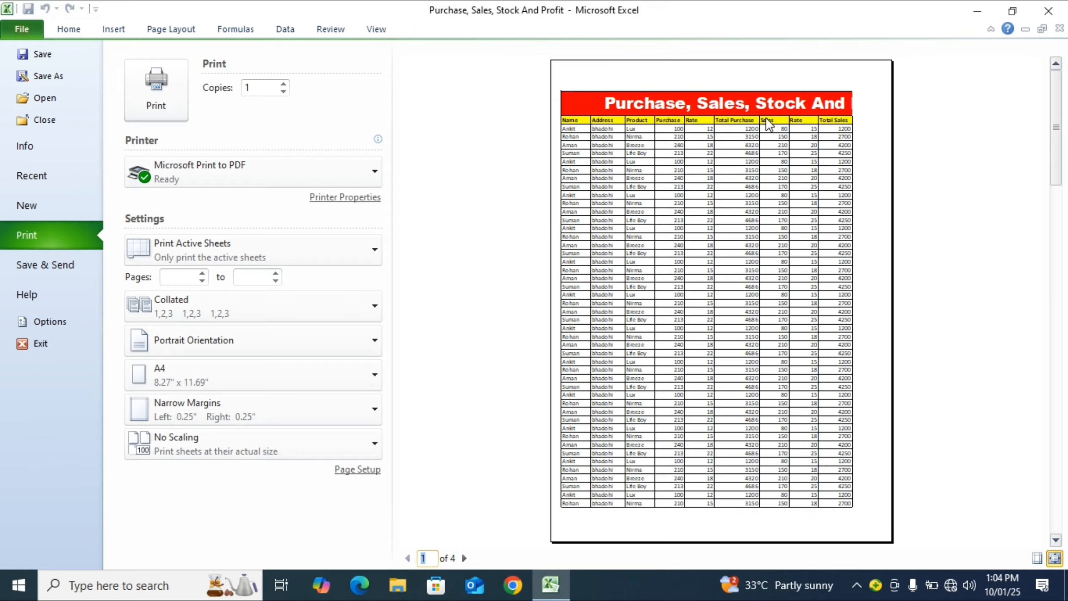
left_click(464, 558)
left_click(464, 558)
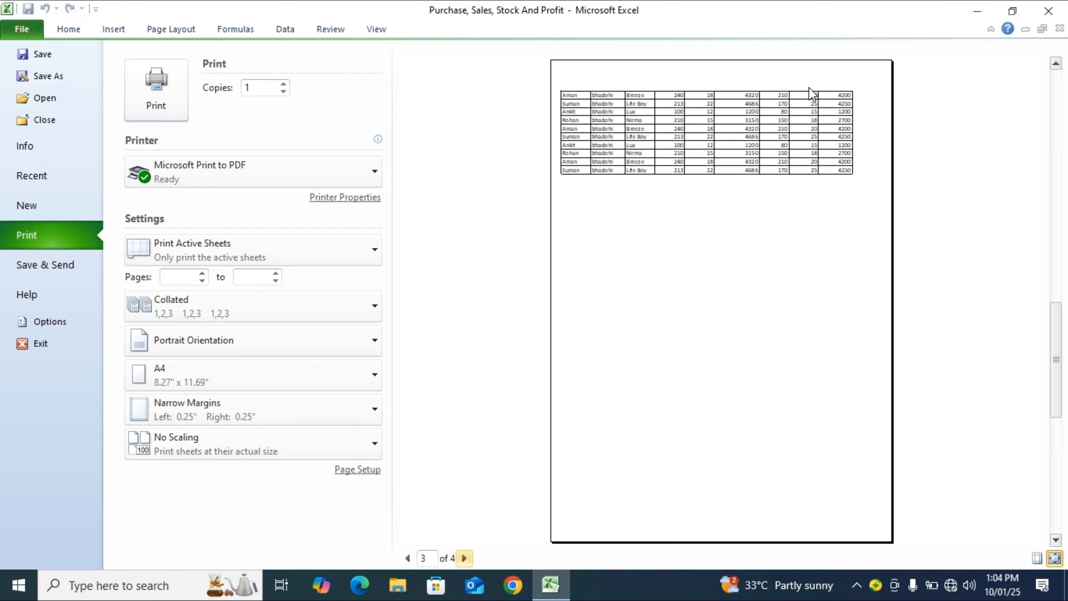
left_click(25, 34)
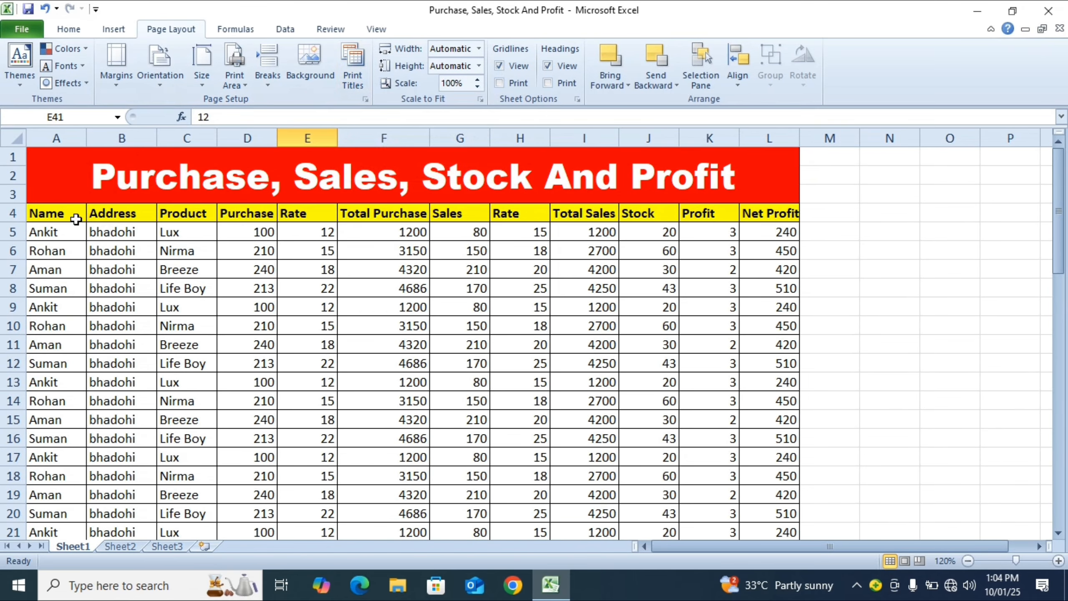
- Set rows 1 to 4, holding the title and column headers, as print title rows that repeat at the top of every page
left_click_drag(63, 215, 758, 186)
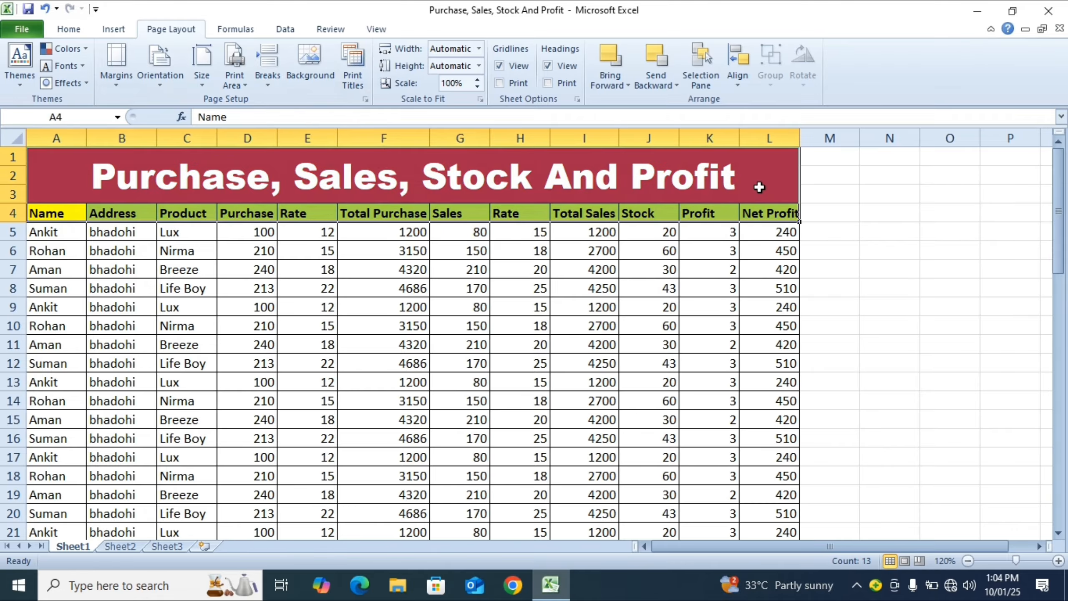
left_click(357, 85)
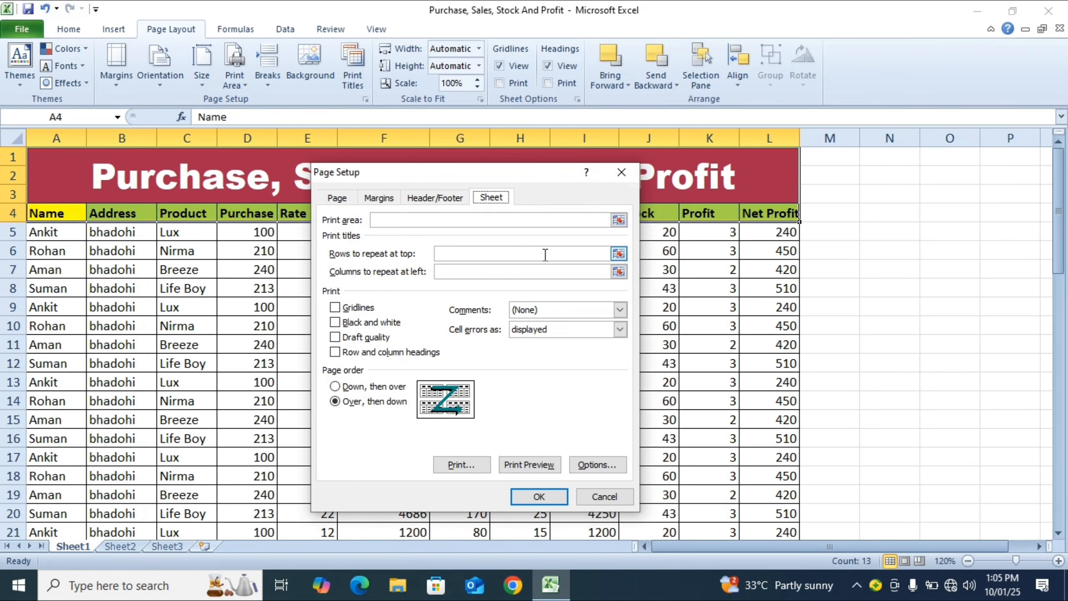
left_click(619, 253)
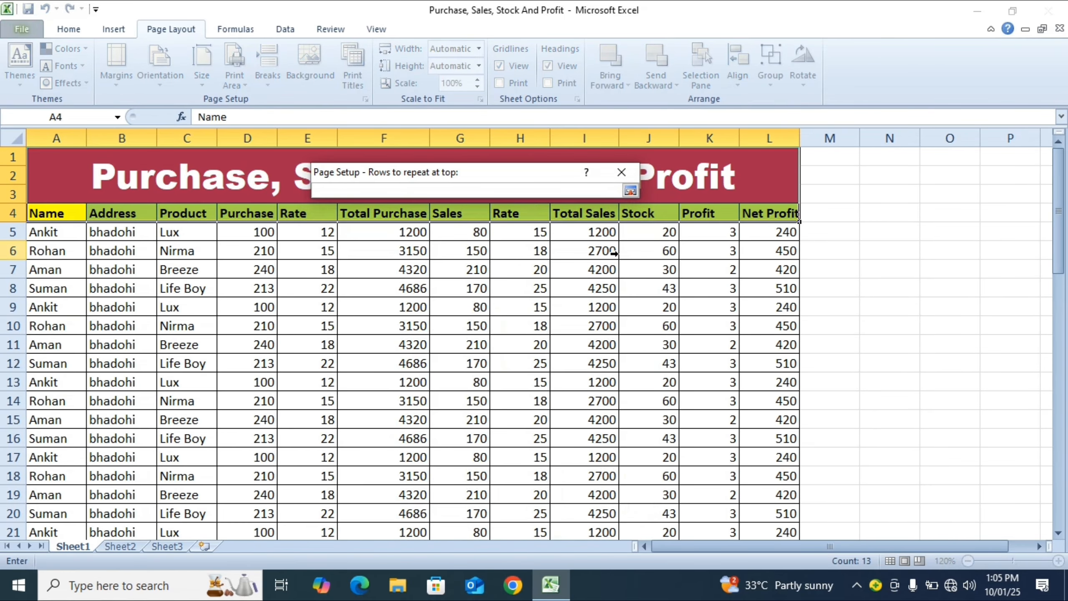
left_click_drag(69, 160, 267, 214)
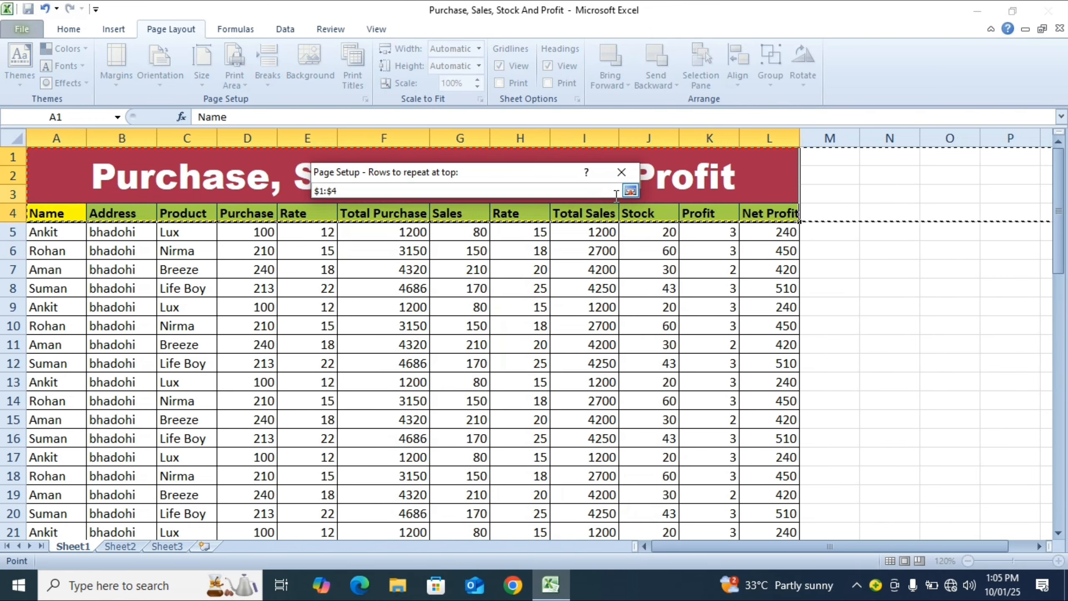
left_click(629, 191)
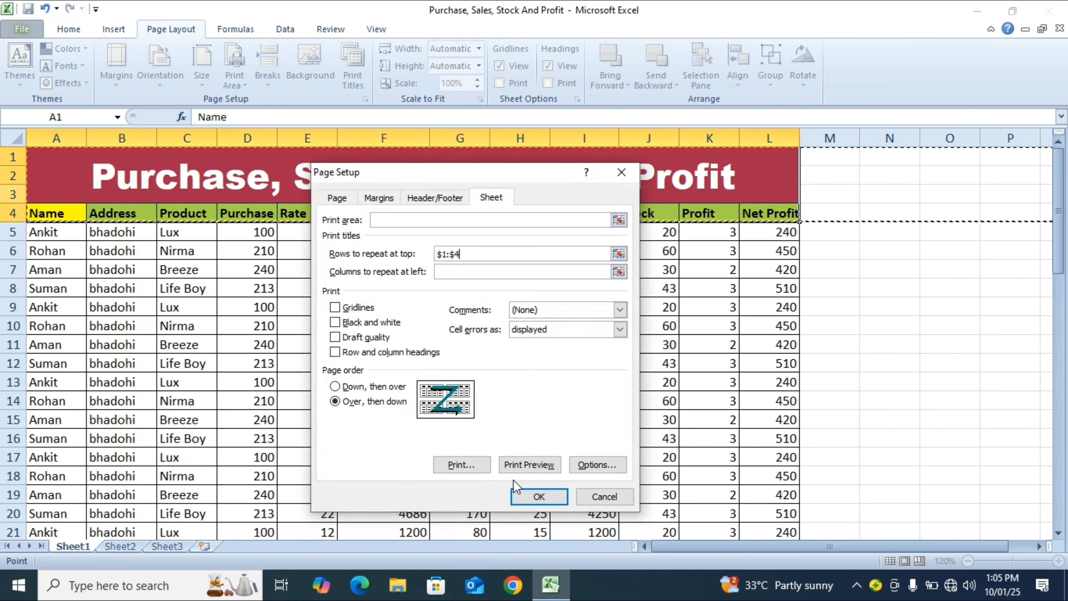
left_click(536, 496)
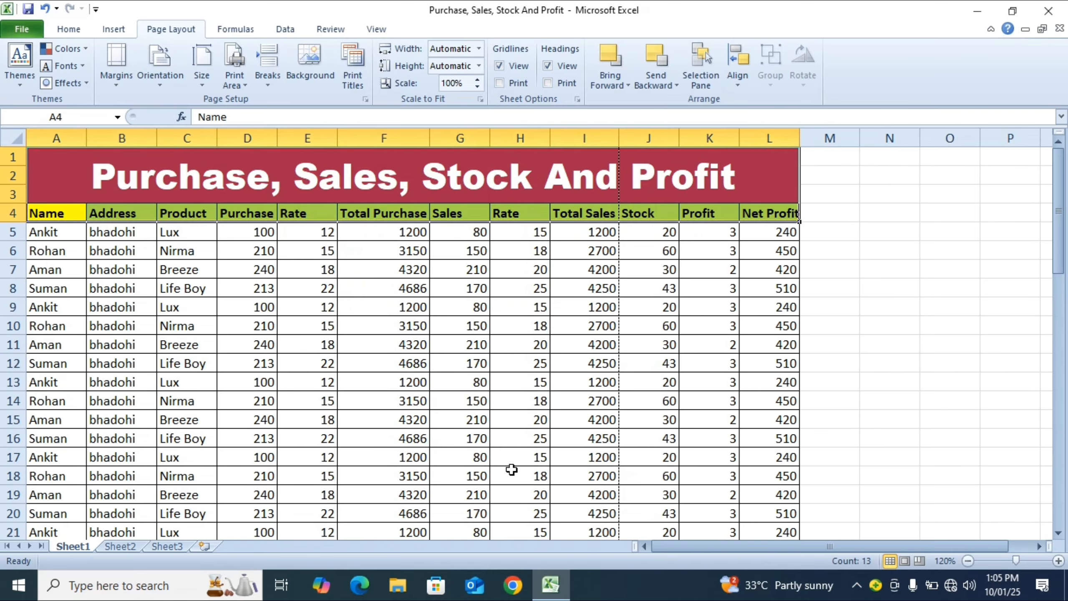
left_click(505, 291)
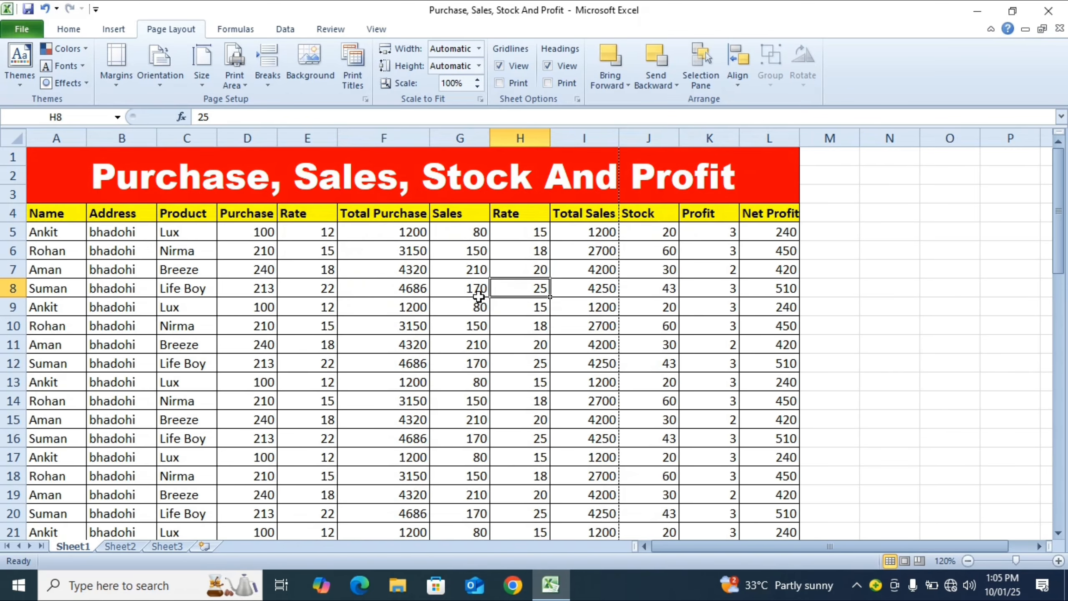
- Page through the first three print preview pages to check the repeated title and header rows, and return to the sheet
key("ctrl+F2")
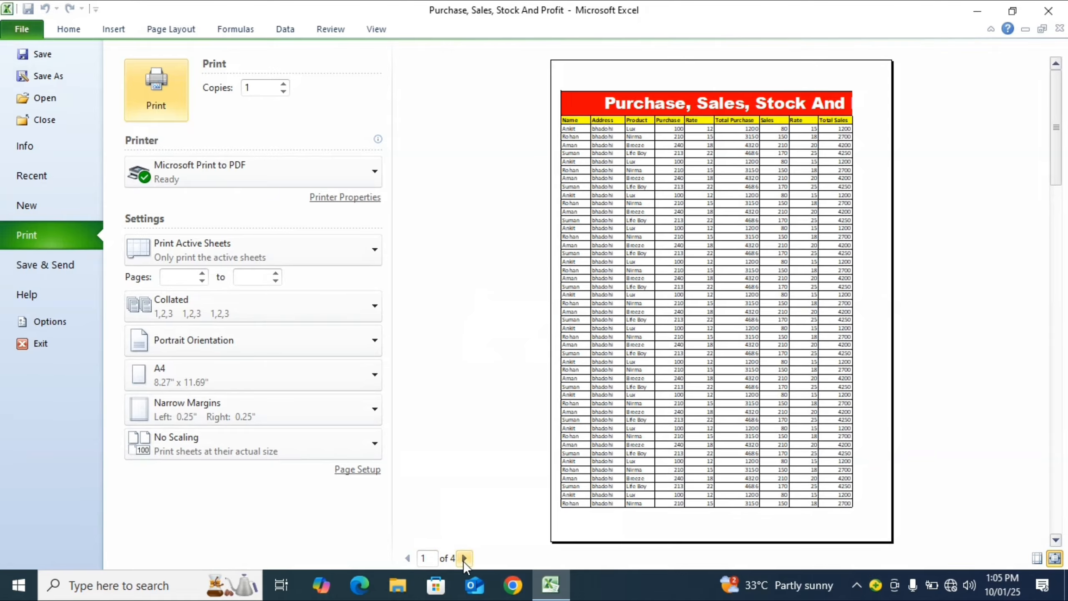
left_click(465, 558)
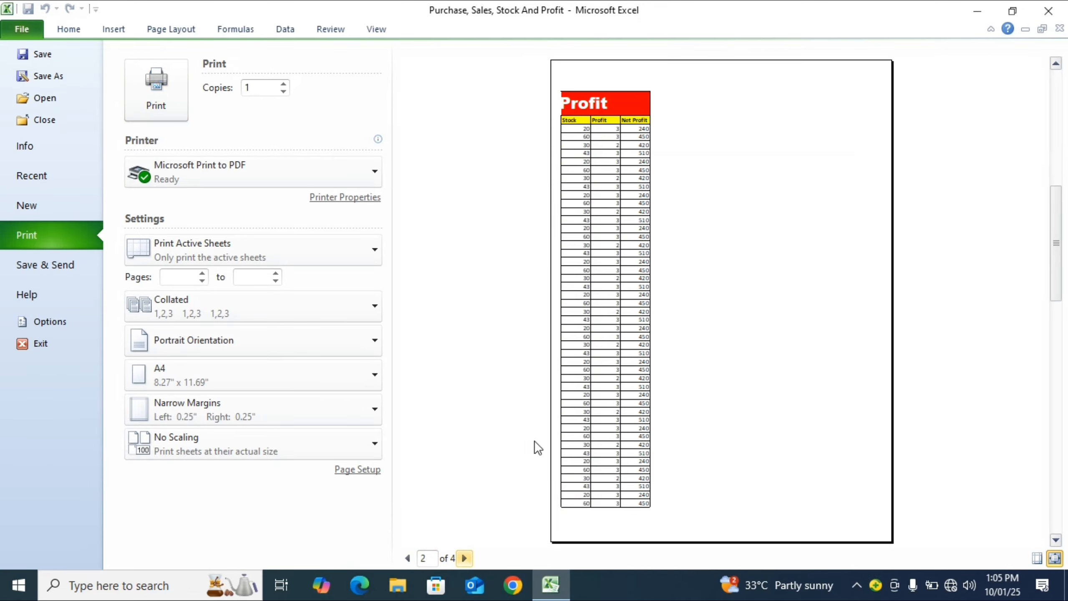
left_click(465, 558)
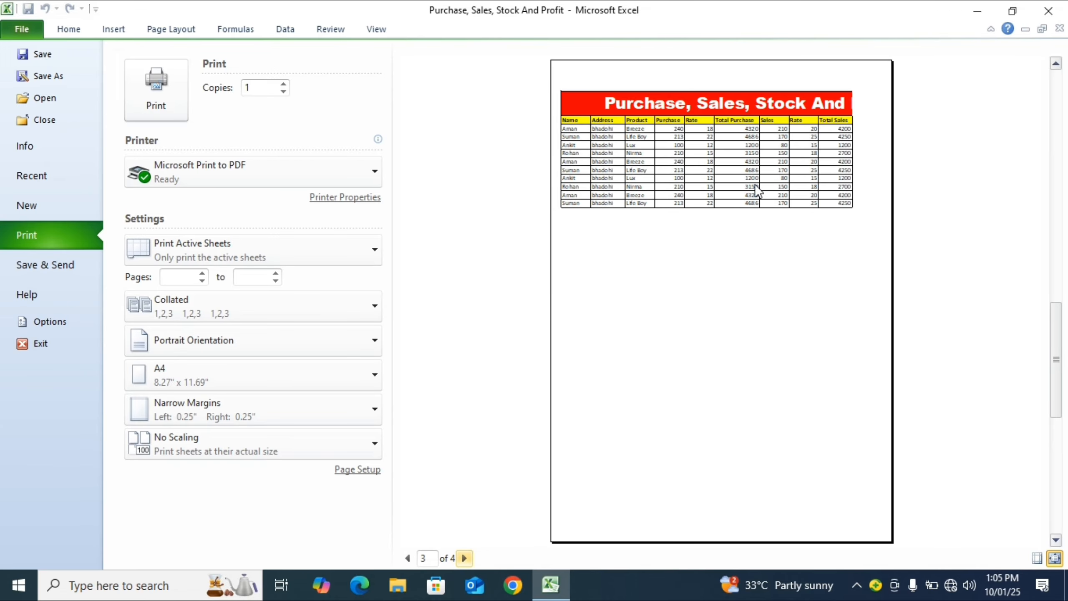
key("Escape")
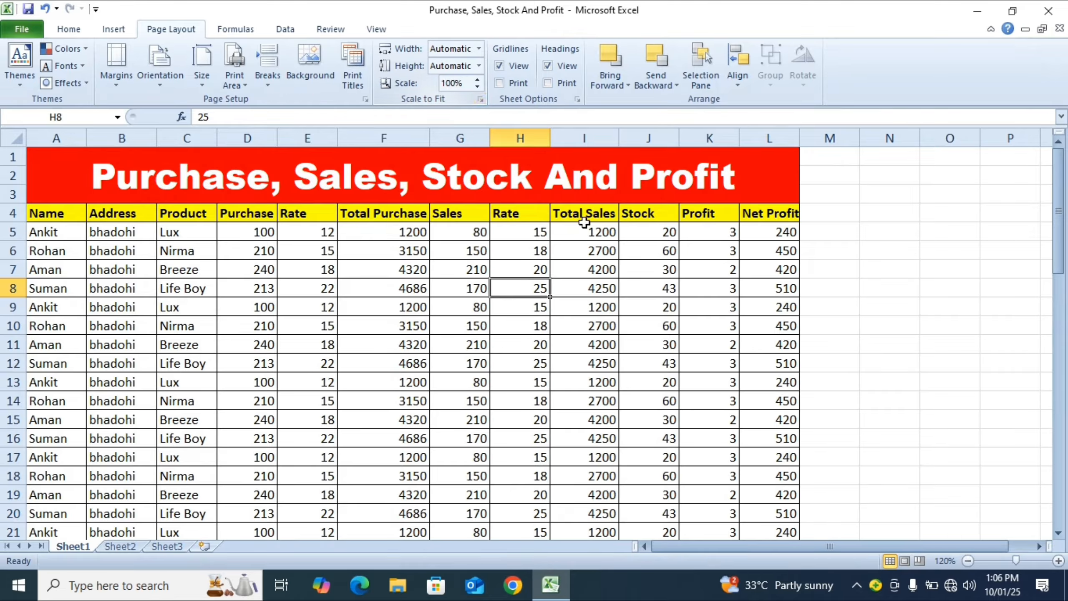
left_click(604, 324)
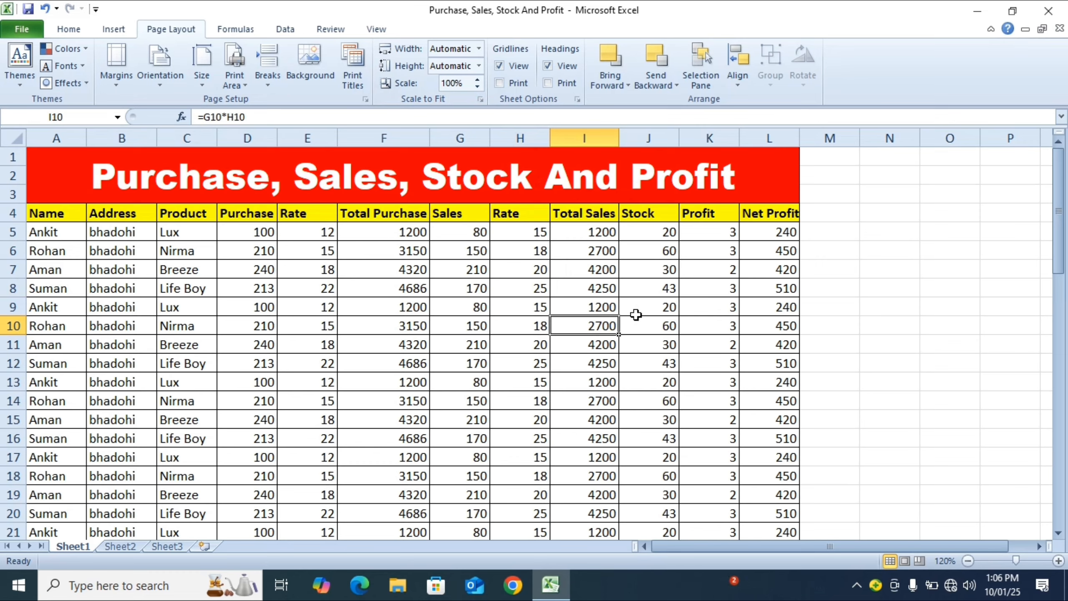
scroll(636, 315, "down", 4)
scroll(636, 315, "up", 4)
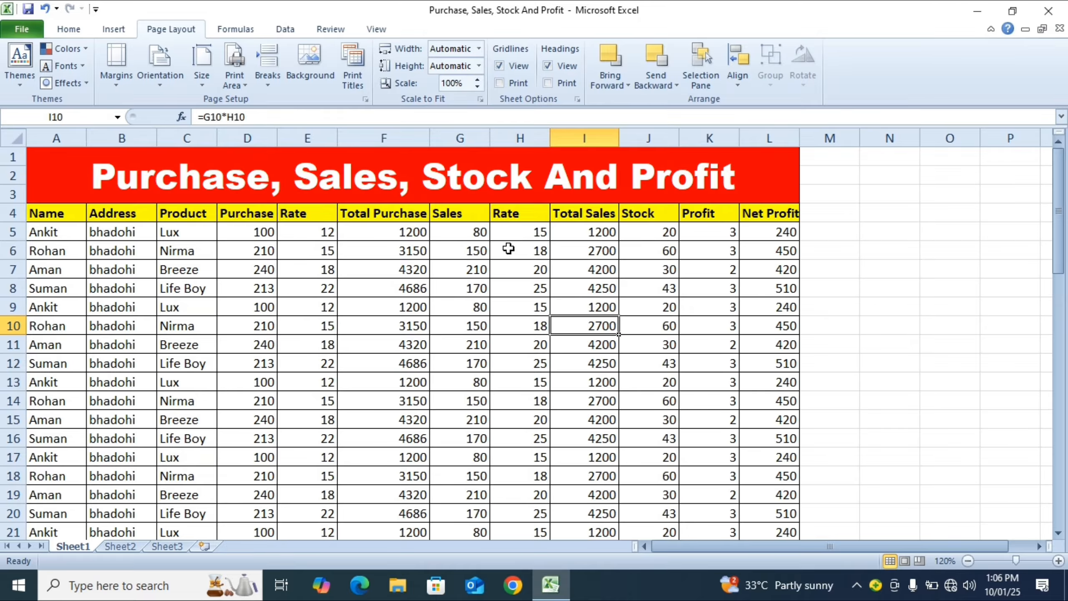
- Examine in the print preview how the table's columns split across the first two pages, and return to the sheet
key("ctrl+F2")
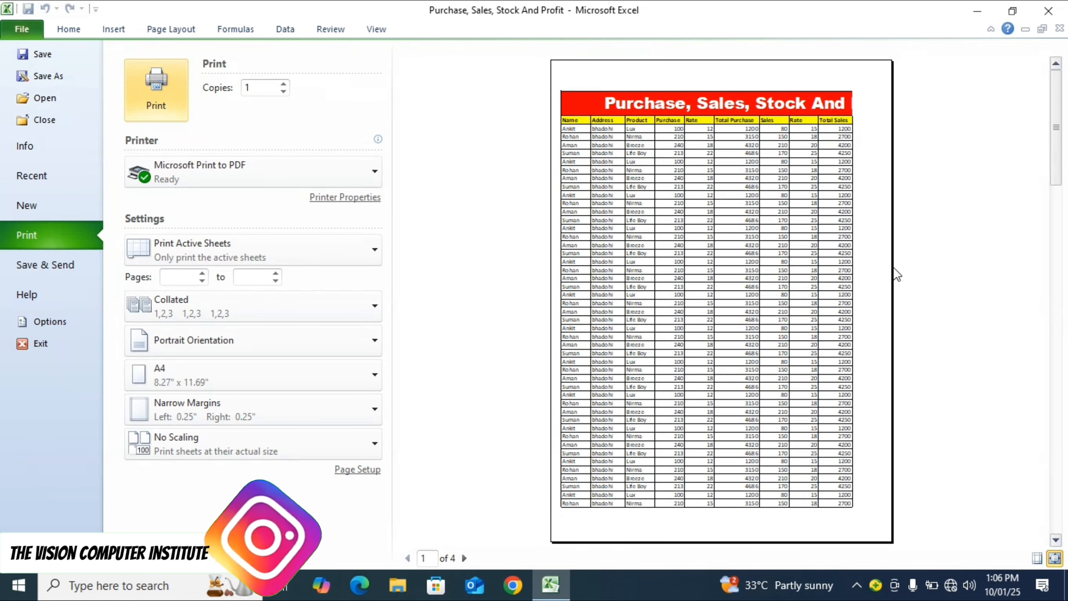
left_click(465, 558)
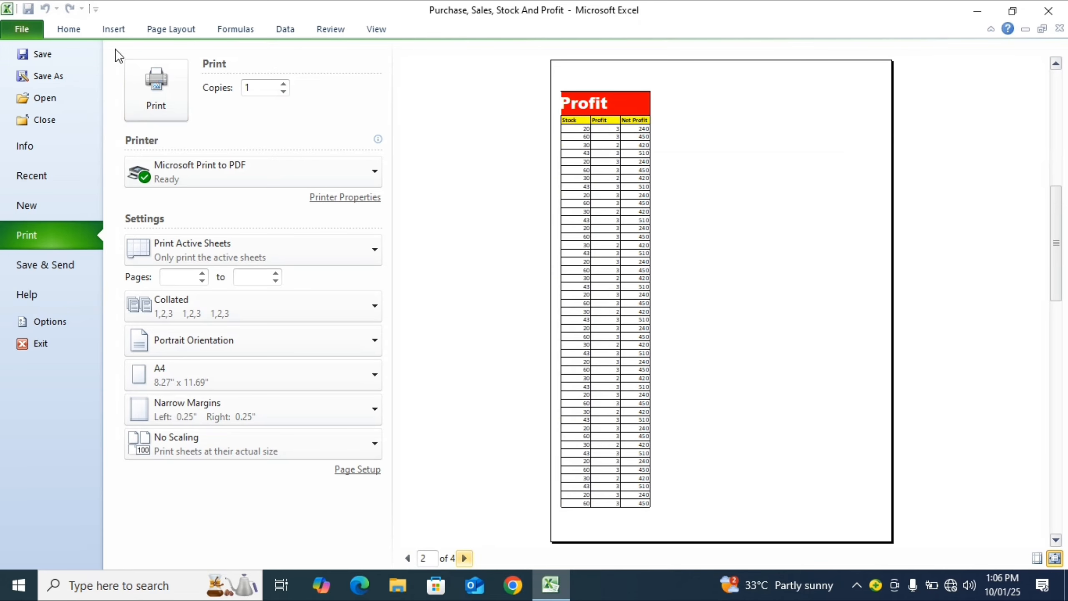
left_click(18, 33)
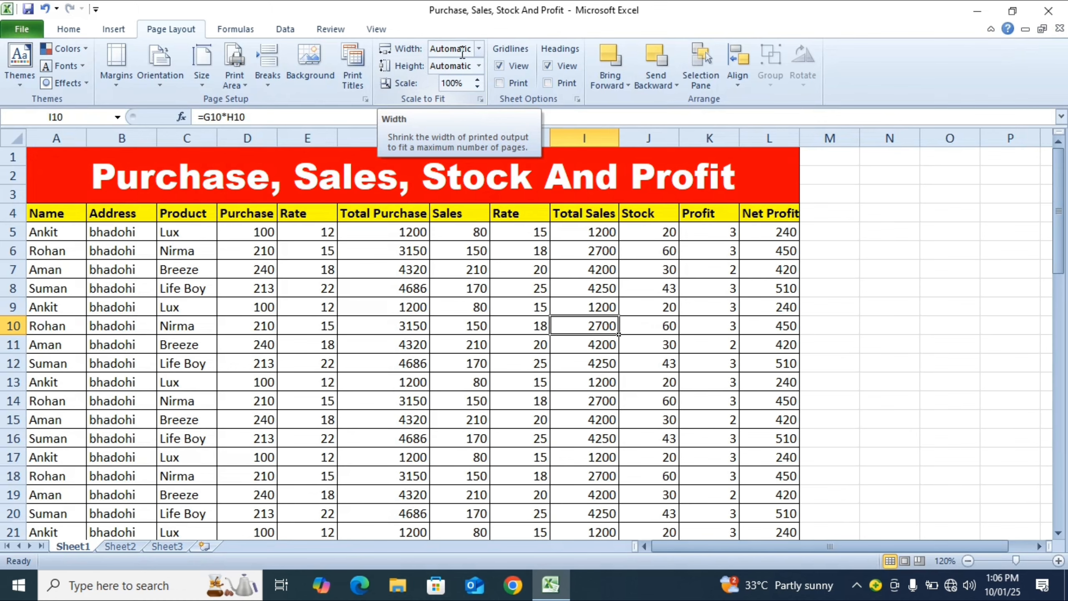
- Set the Scale to Fit width and height to 1 page each
left_click(479, 50)
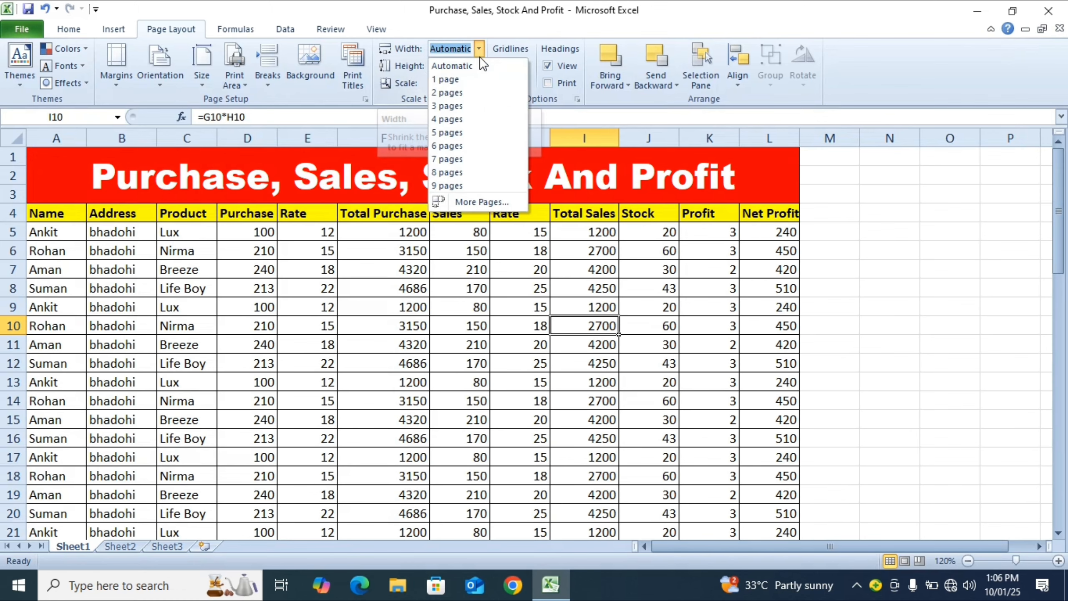
left_click(449, 79)
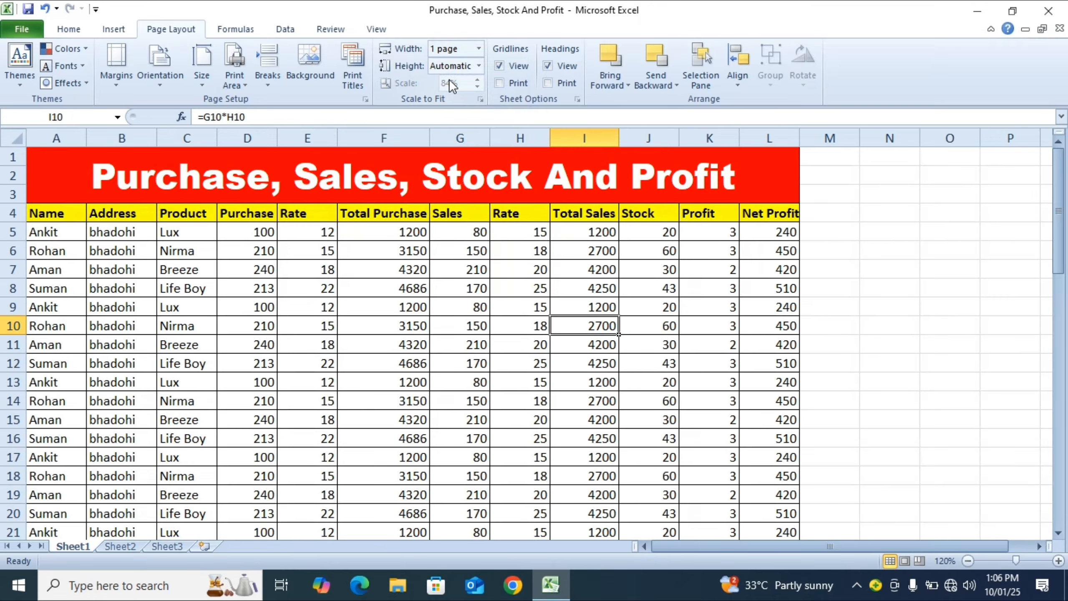
scroll(638, 350, "down", 20)
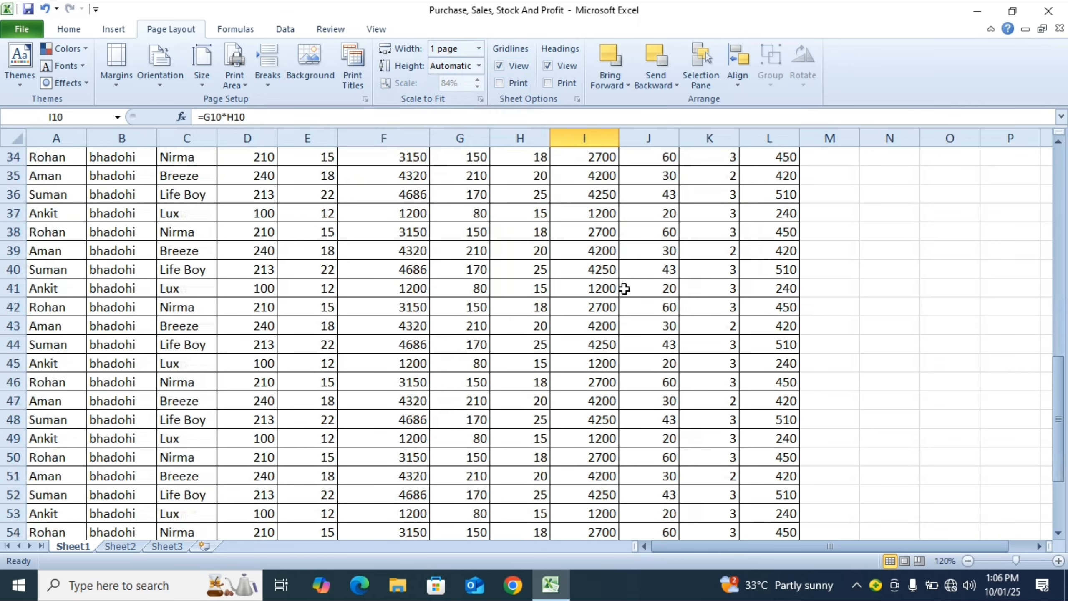
scroll(625, 293, "up", 4)
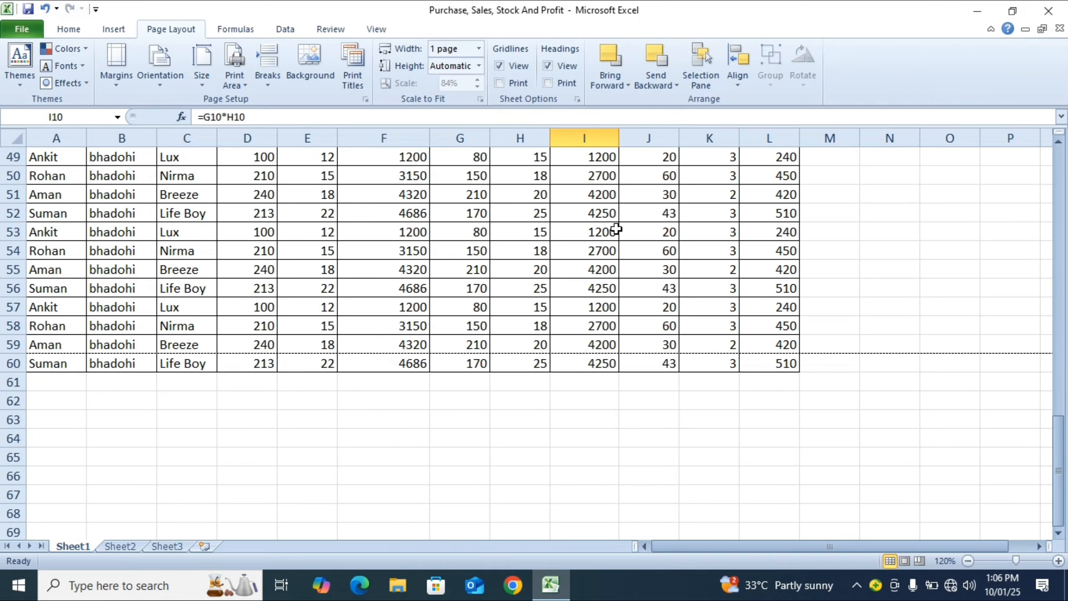
left_click(478, 67)
left_click(456, 97)
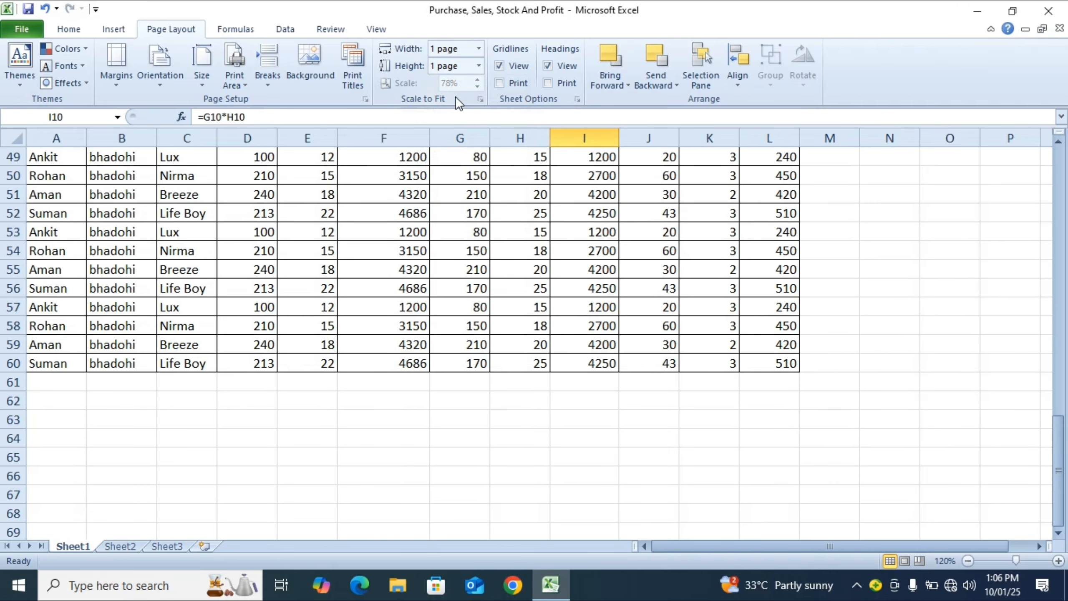
- Look over the full table on the sheet and its print preview to examine the one-page fit
scroll(755, 391, "up", 16)
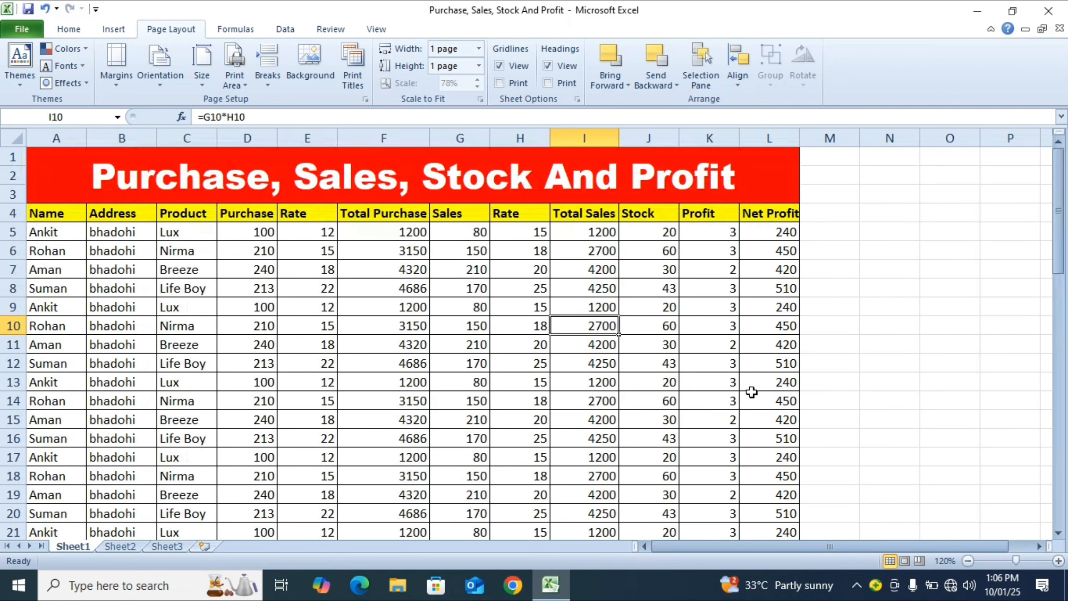
scroll(671, 456, "down", 20)
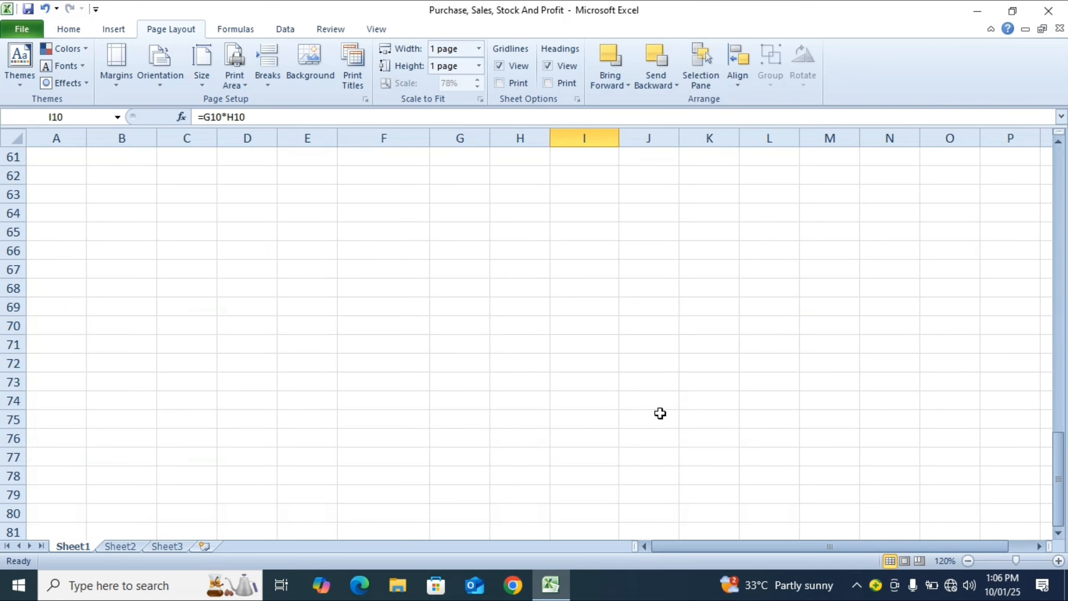
scroll(660, 412, "up", 12)
scroll(540, 438, "up", 8)
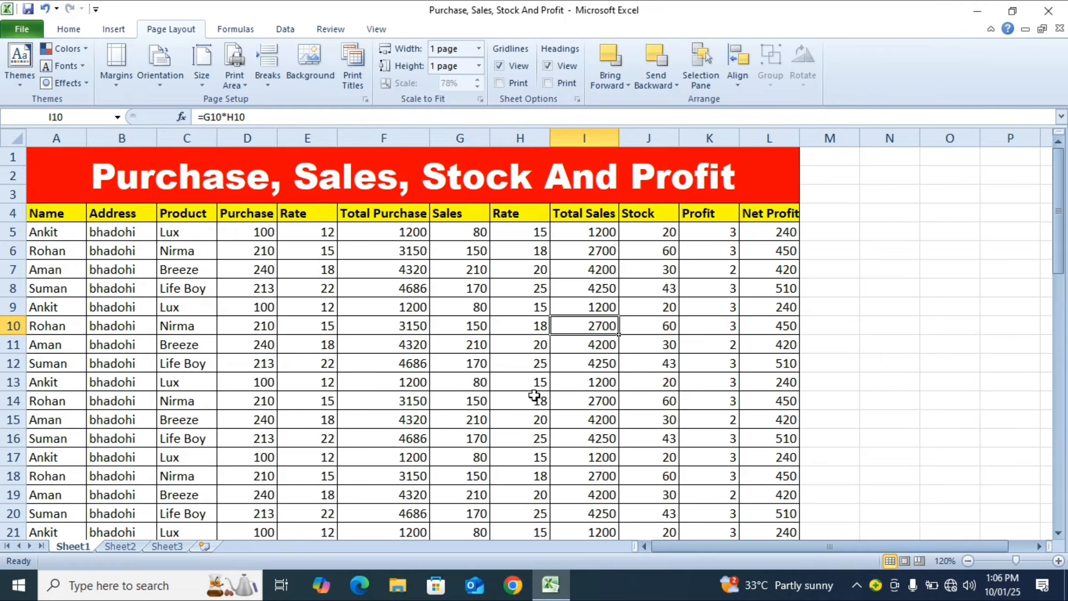
key("ctrl+F2")
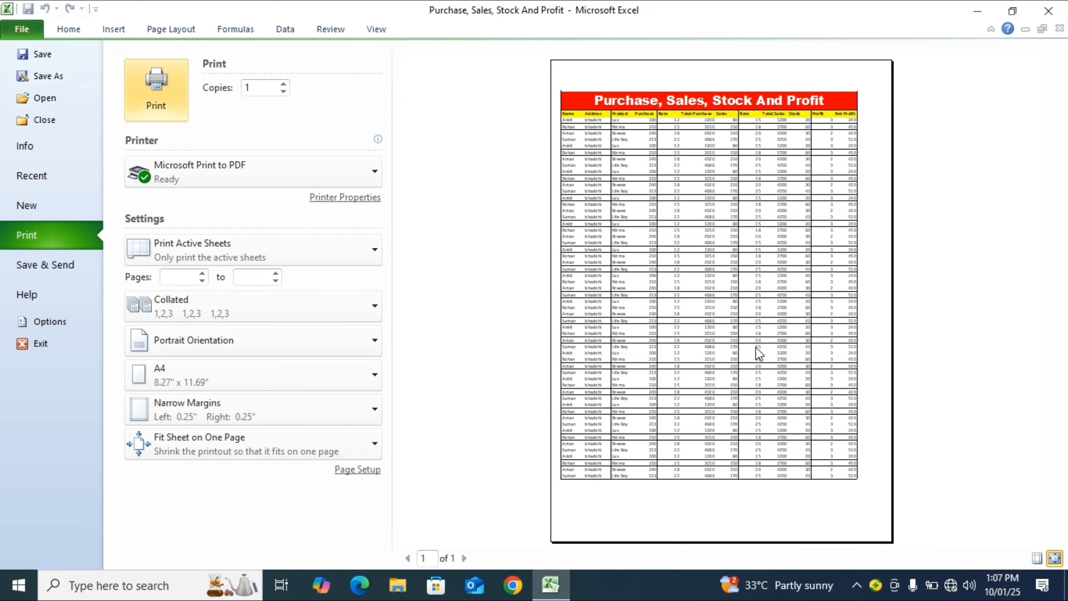
left_click(40, 34)
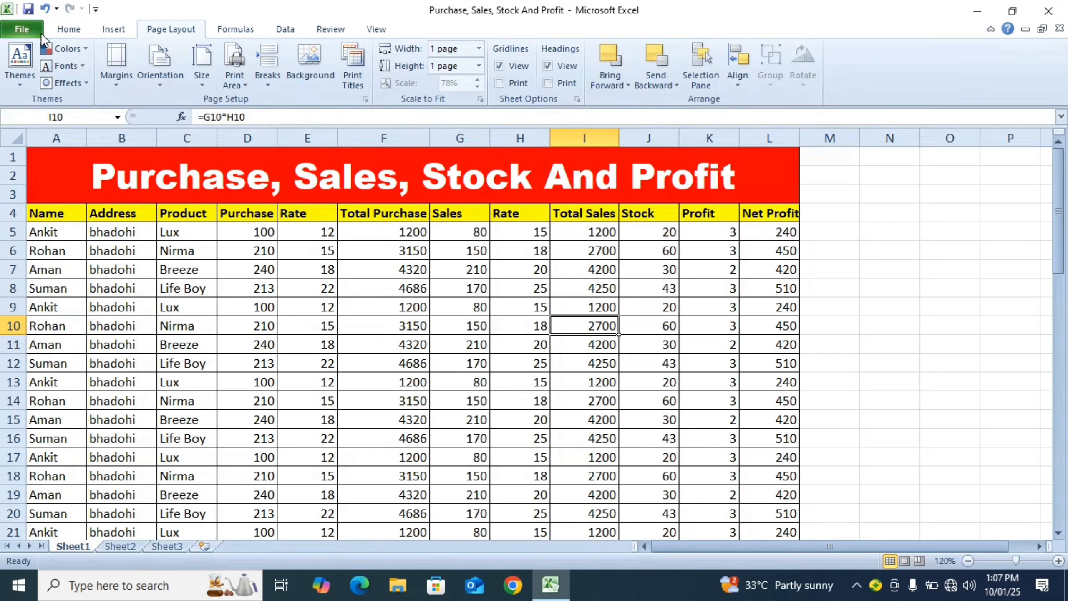
- Set the Scale to Fit width and height to 2 pages each
left_click(479, 49)
left_click(455, 90)
left_click(479, 66)
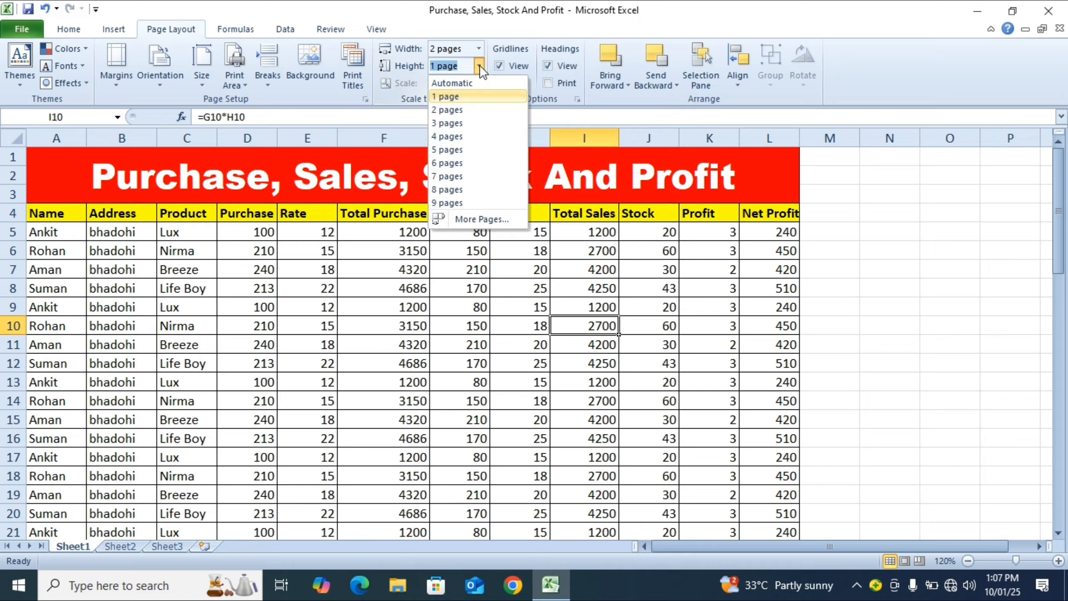
left_click(448, 108)
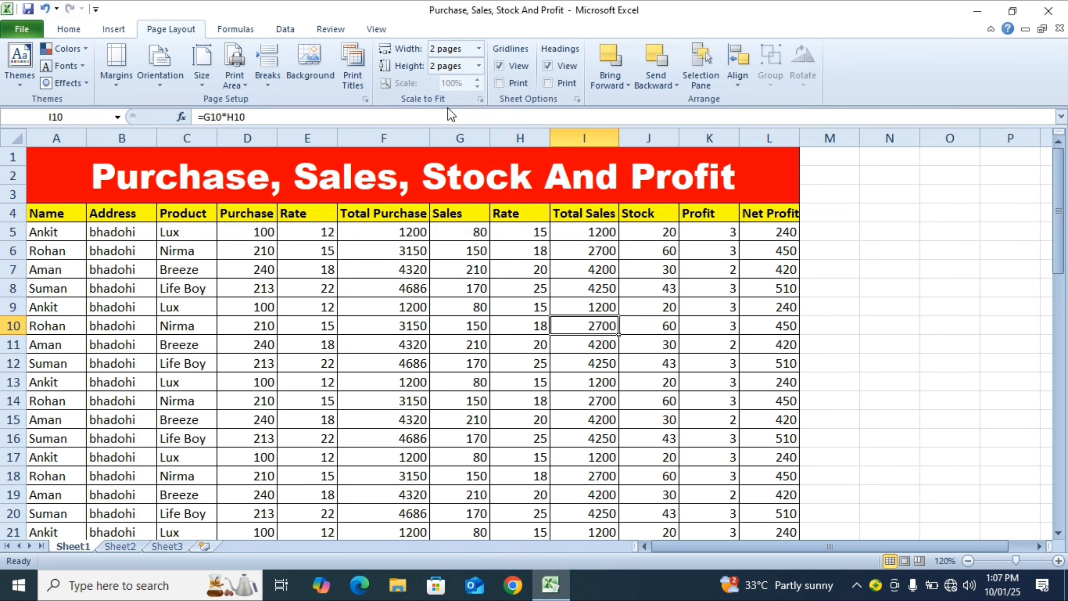
- Examine the first two print preview pages for the two-page width and height scaling, and return to the sheet
key("ctrl+F2")
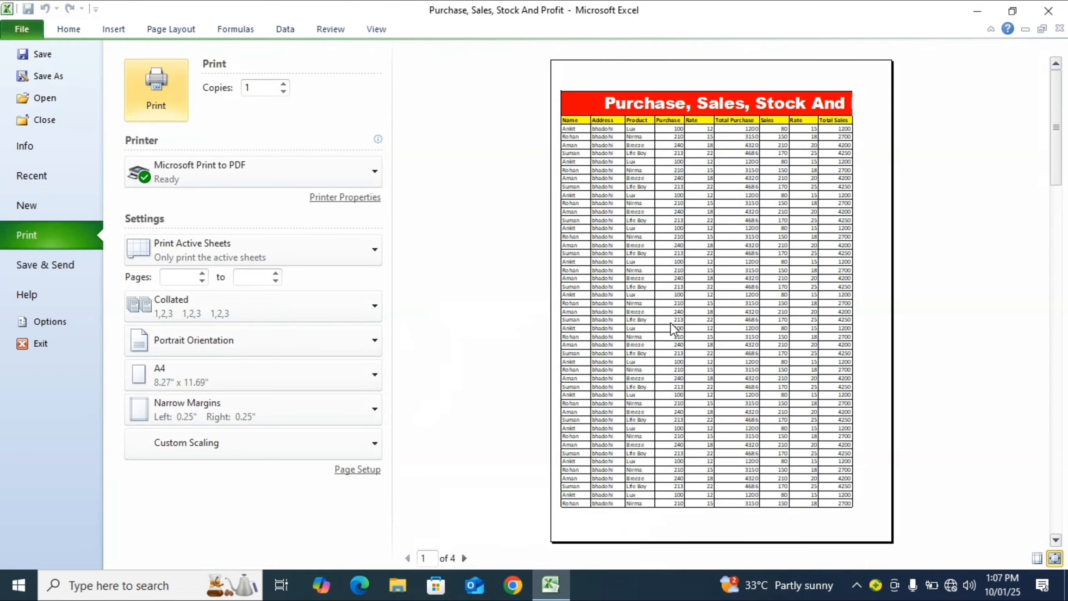
left_click(464, 559)
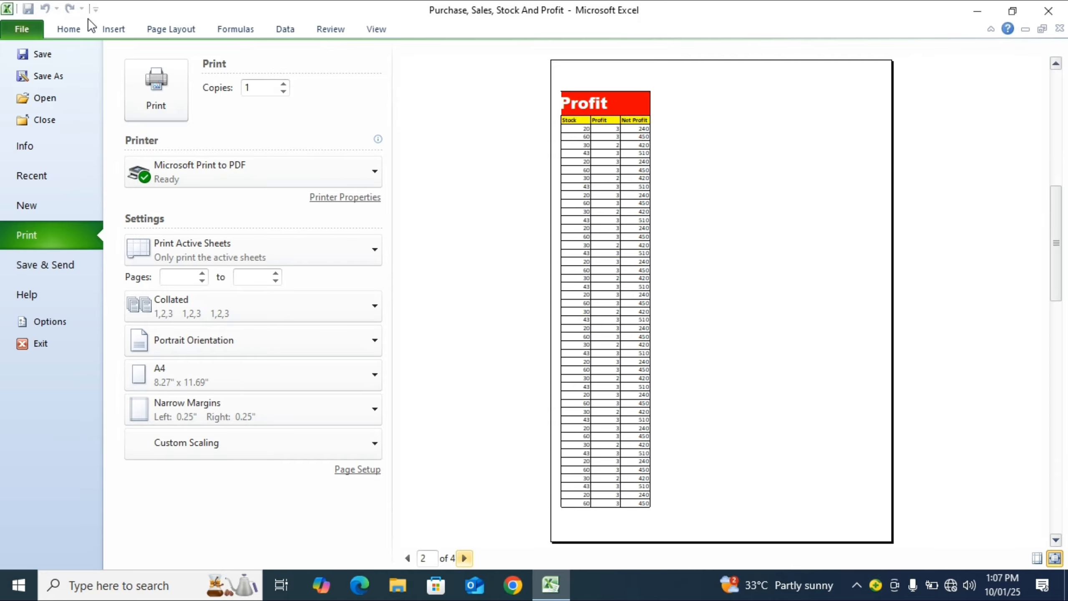
left_click(23, 29)
left_click(415, 251)
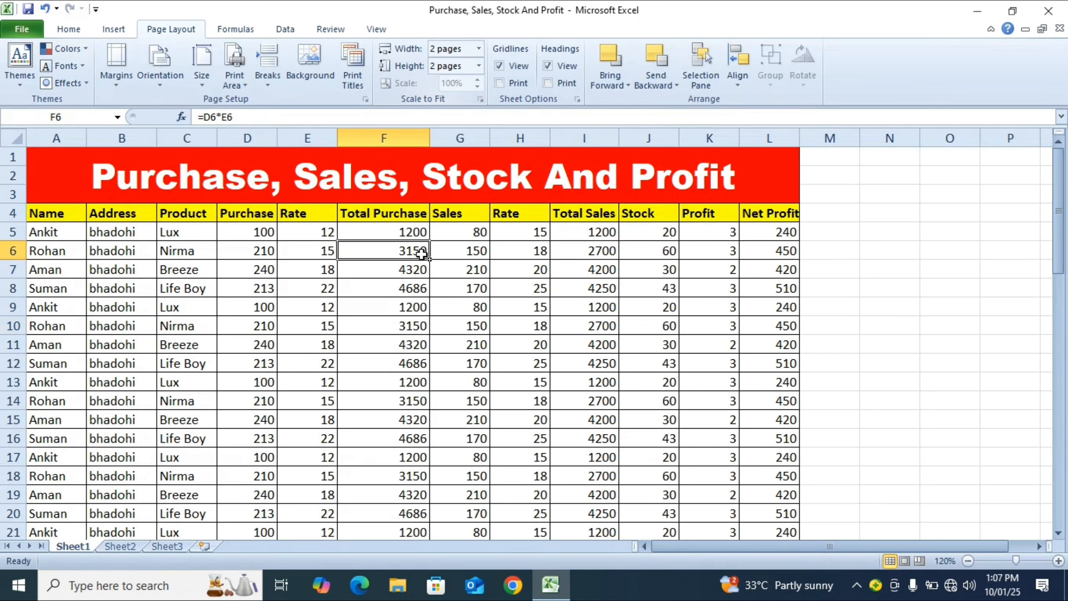
- Reset both the Scale to Fit width and height to Automatic
left_click(479, 48)
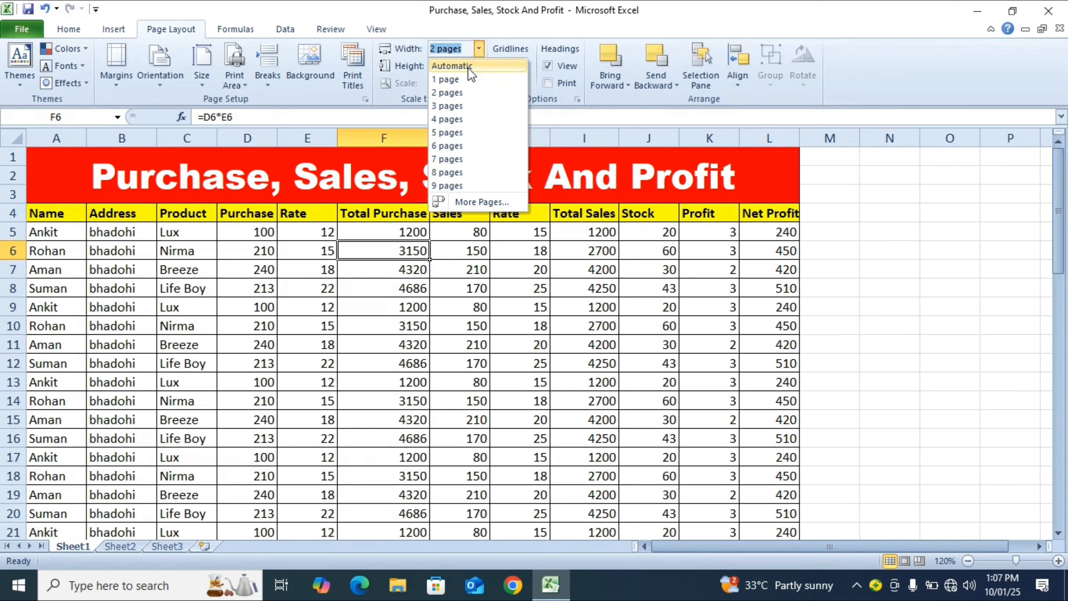
left_click(451, 66)
left_click(478, 65)
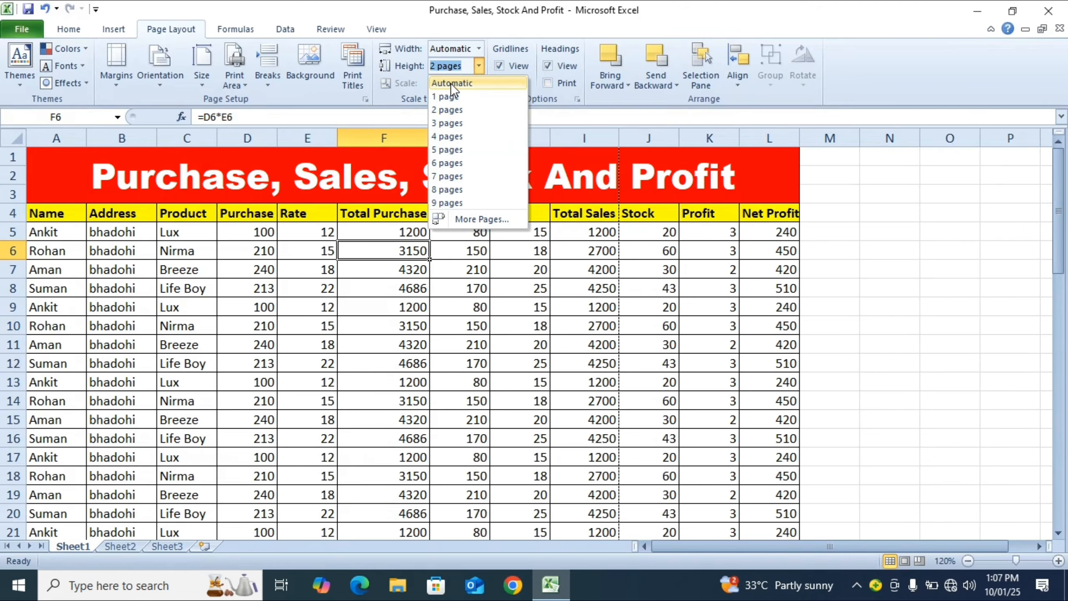
left_click(450, 84)
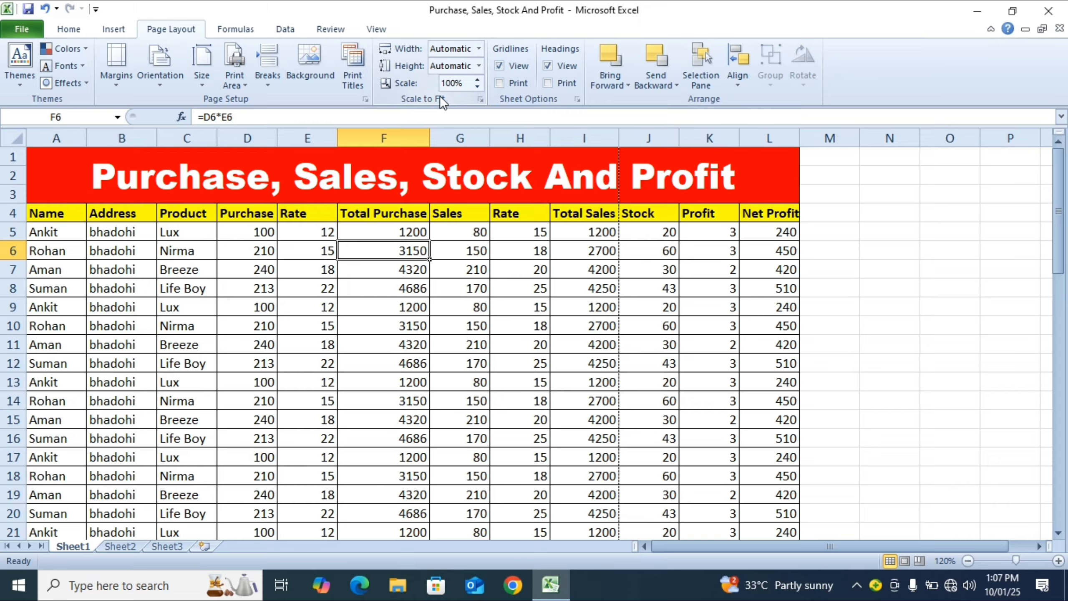
- Reduce the sheet's print scale to 75%
left_click(477, 86)
left_click(477, 87)
left_click(478, 87)
left_click(477, 87)
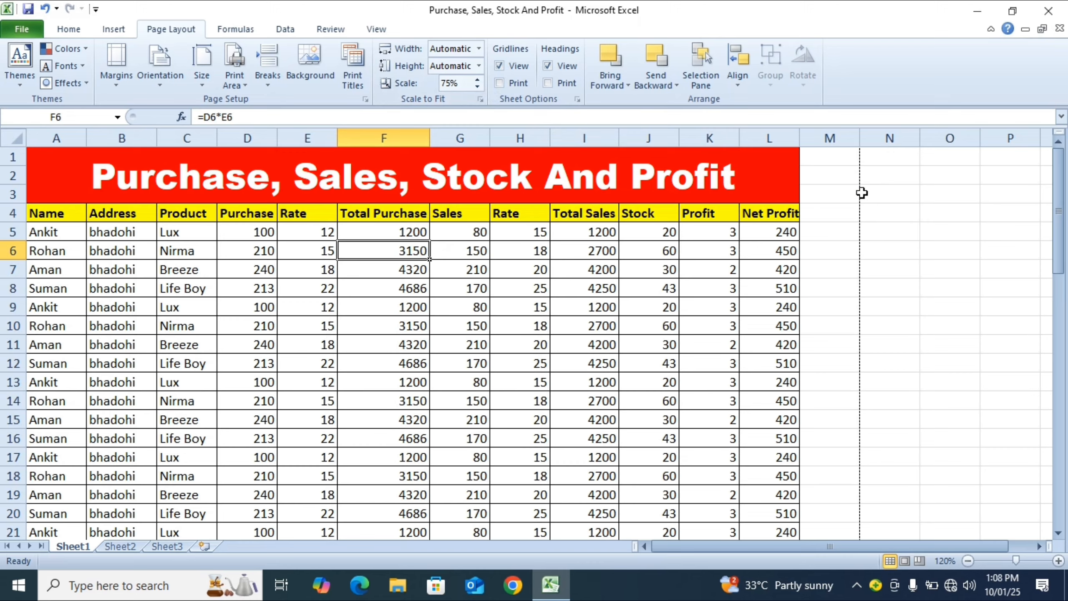
- Check how the sheet fits the page in print preview at 75% scale, and return to the sheet
key("ctrl+F2")
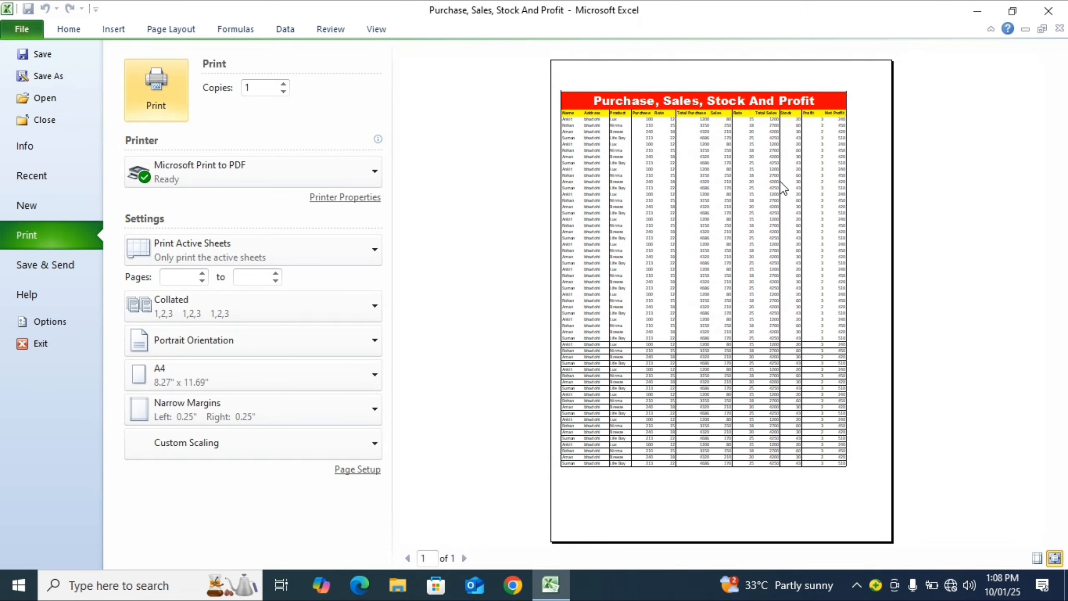
key("Escape")
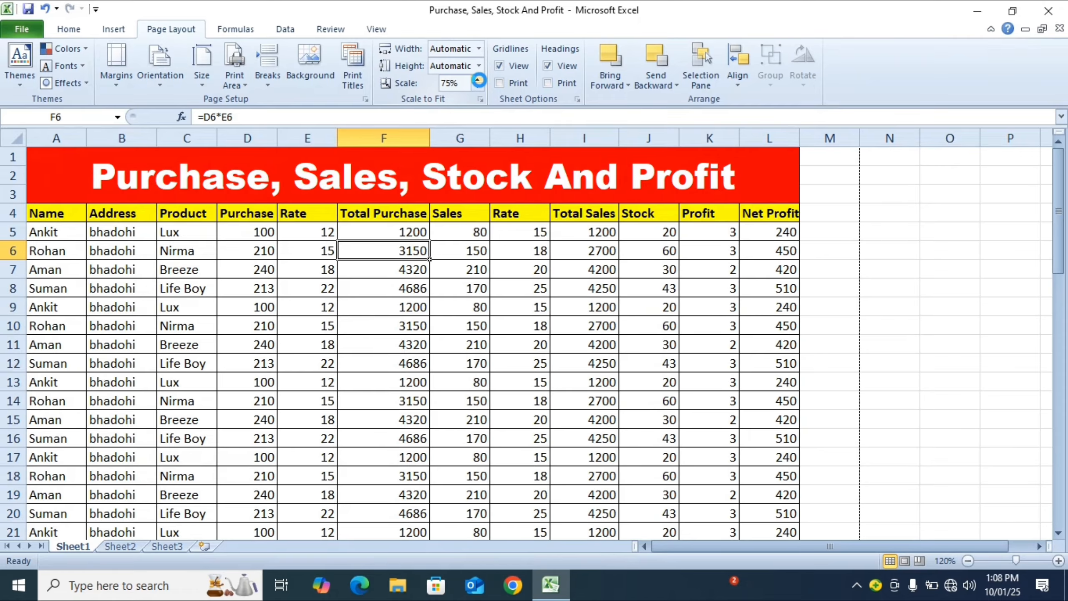
- Raise the sheet's print scale to 120% and check the page layout in print preview
left_click(478, 80)
left_click(478, 80)
left_click(478, 80)
left_click(478, 80)
left_click(478, 80)
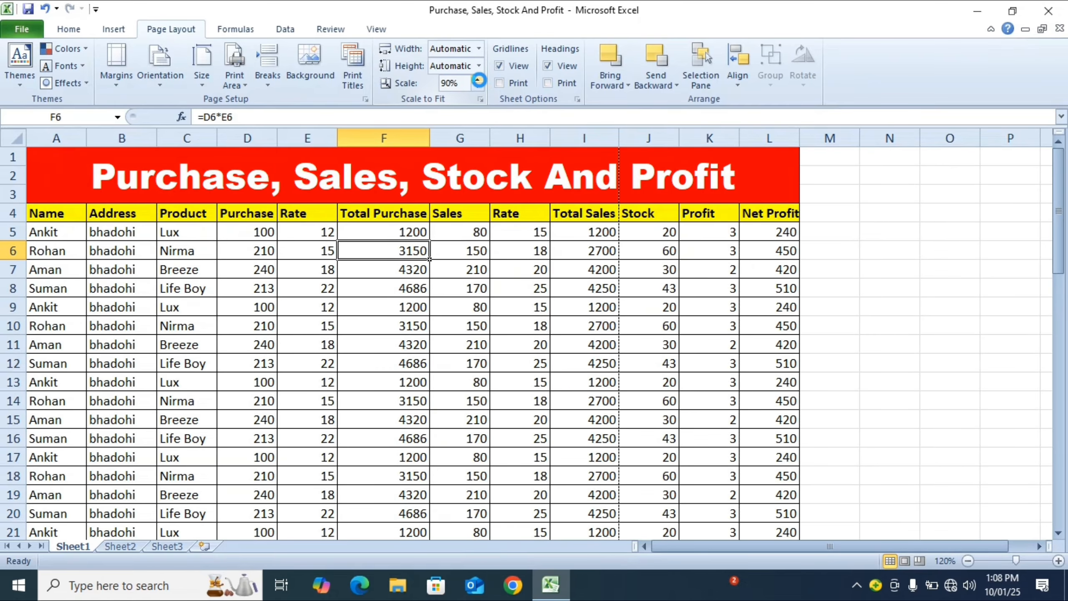
left_click(478, 80)
left_click(478, 80)
left_click(479, 80)
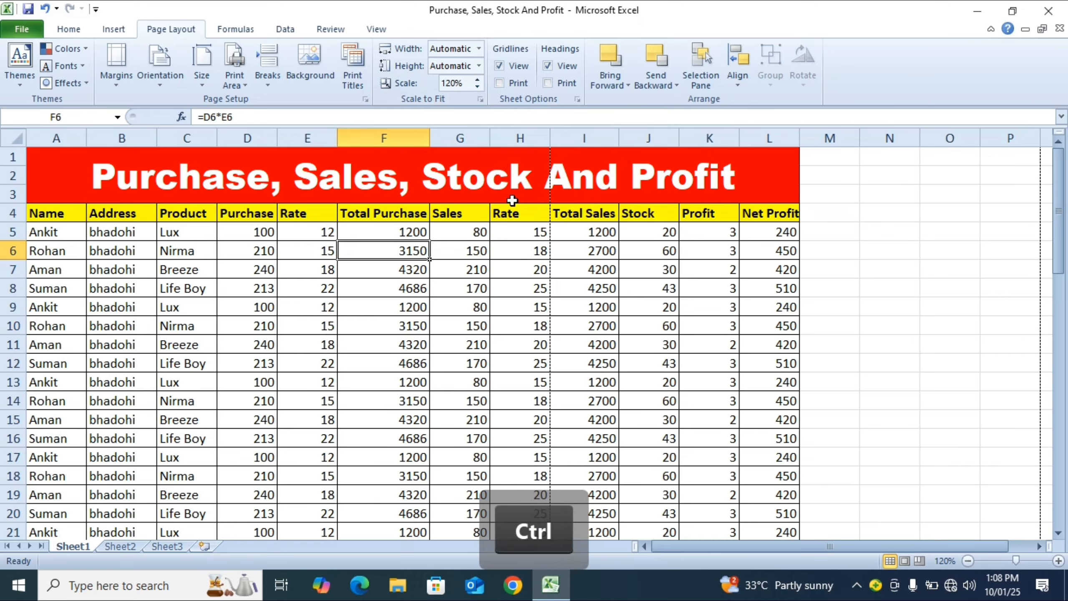
key("ctrl+F2")
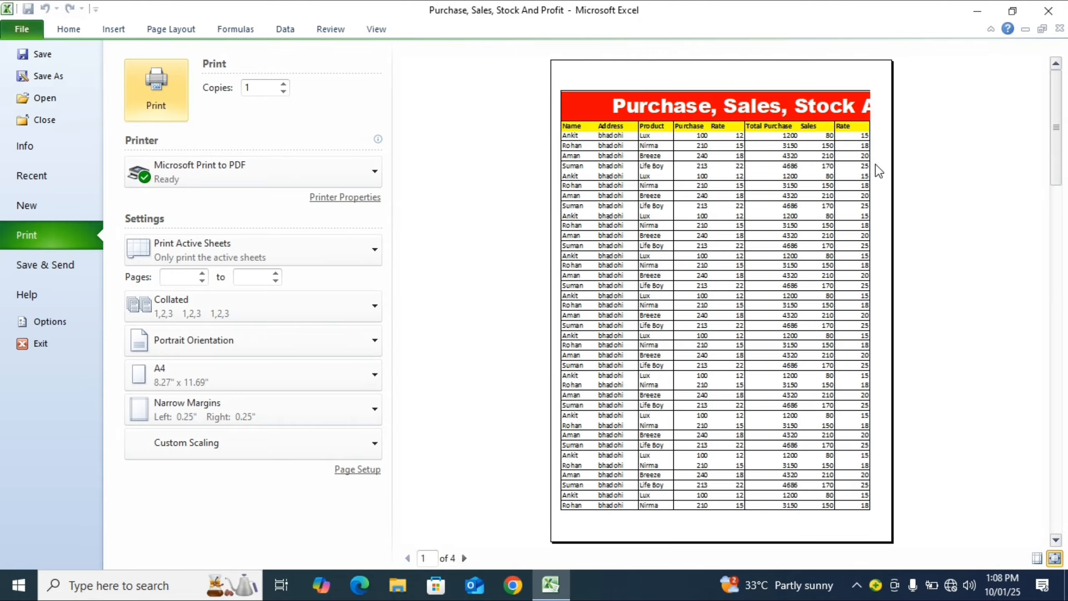
key("Escape")
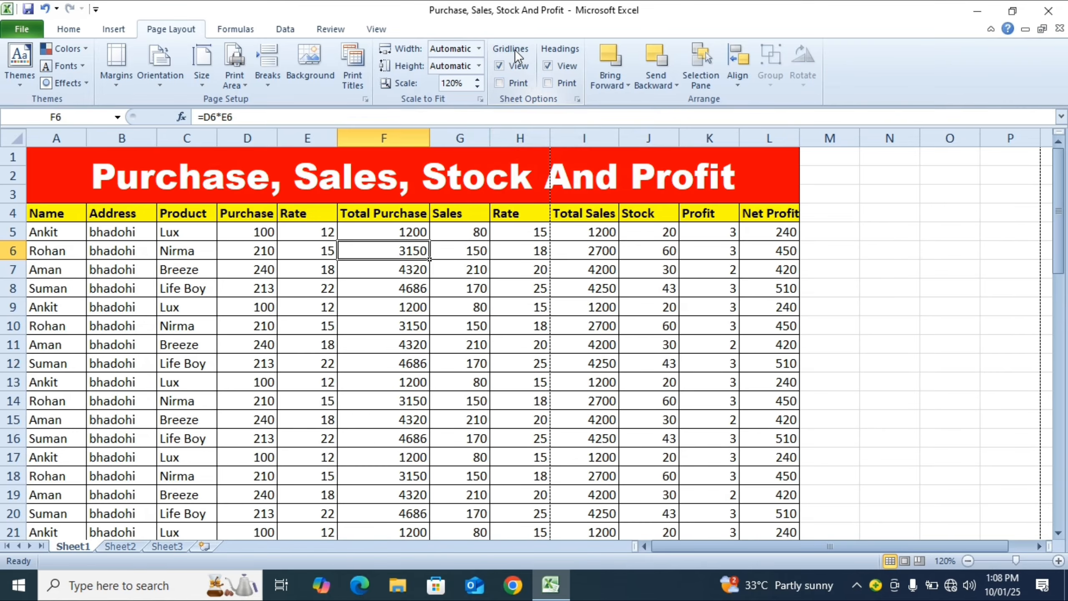
left_click(817, 289)
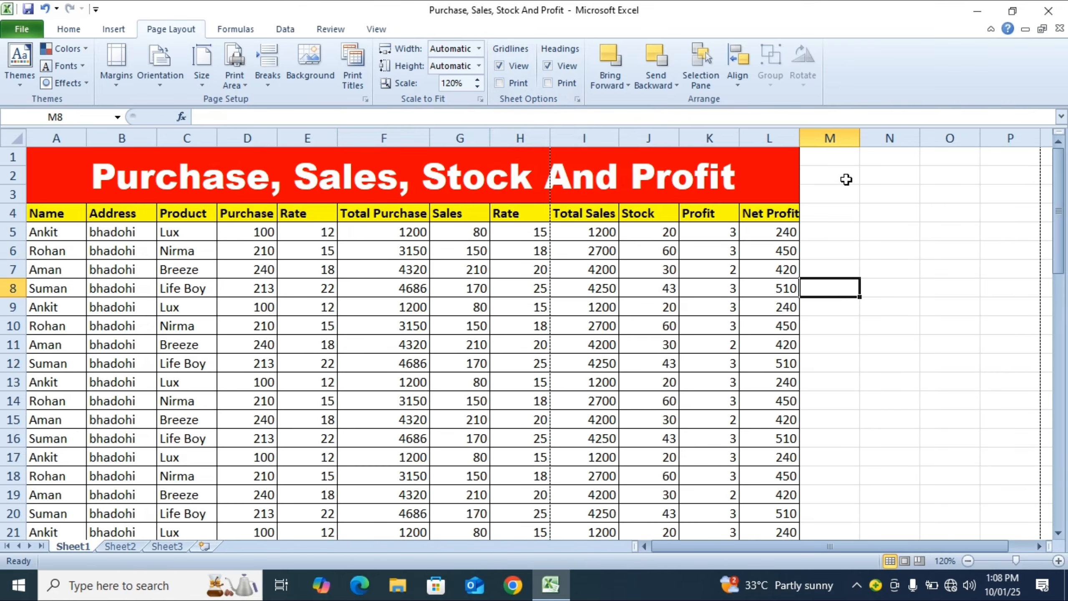
left_click_drag(846, 179, 997, 336)
left_click(950, 420)
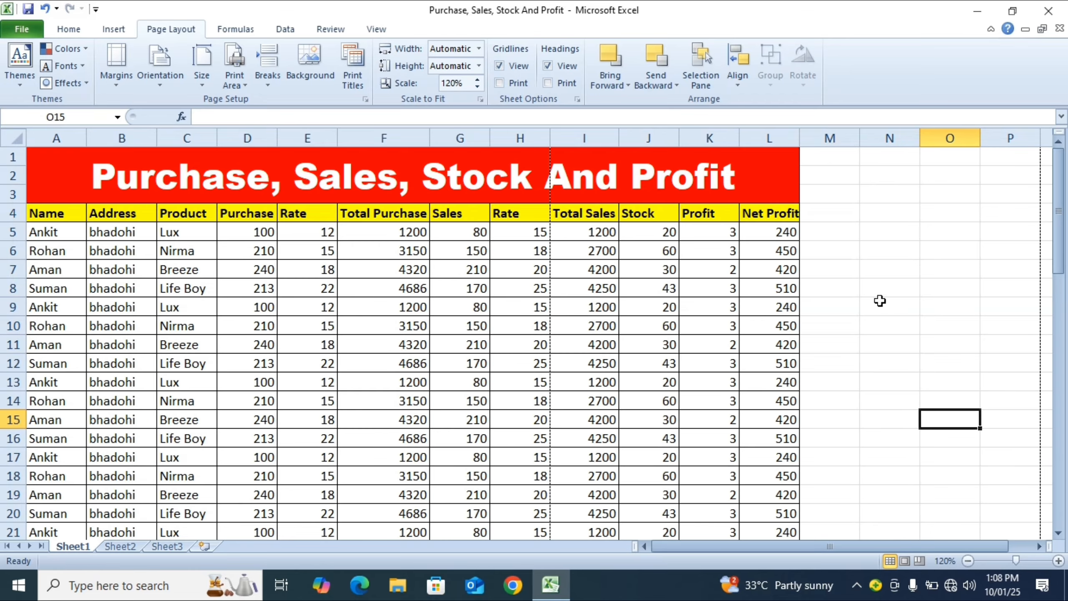
- Remove all borders from the header row and data rows in A4:L19
left_click_drag(53, 214, 762, 495)
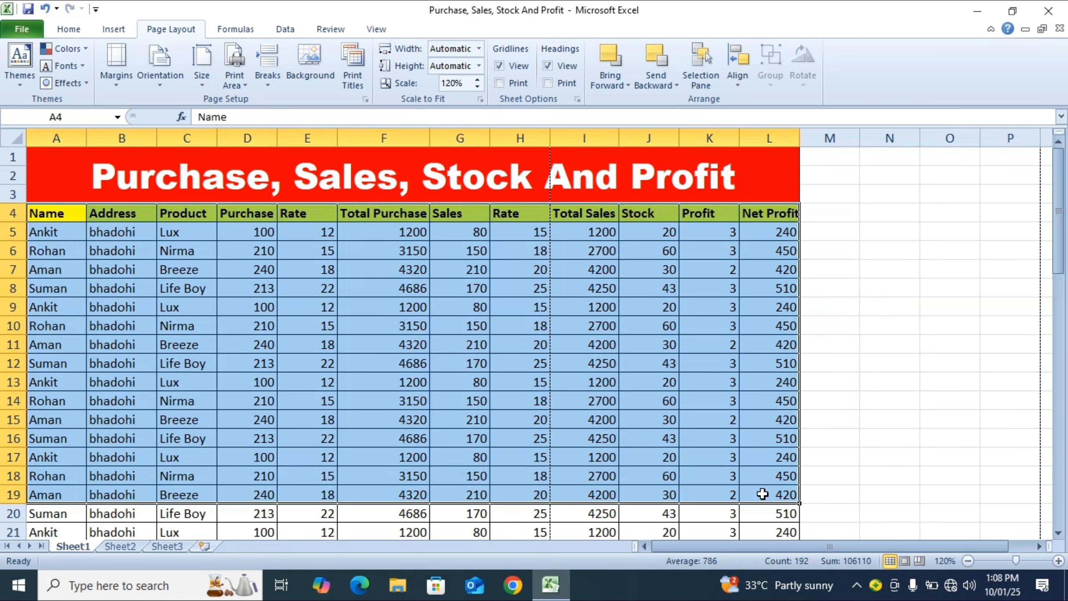
left_click(68, 29)
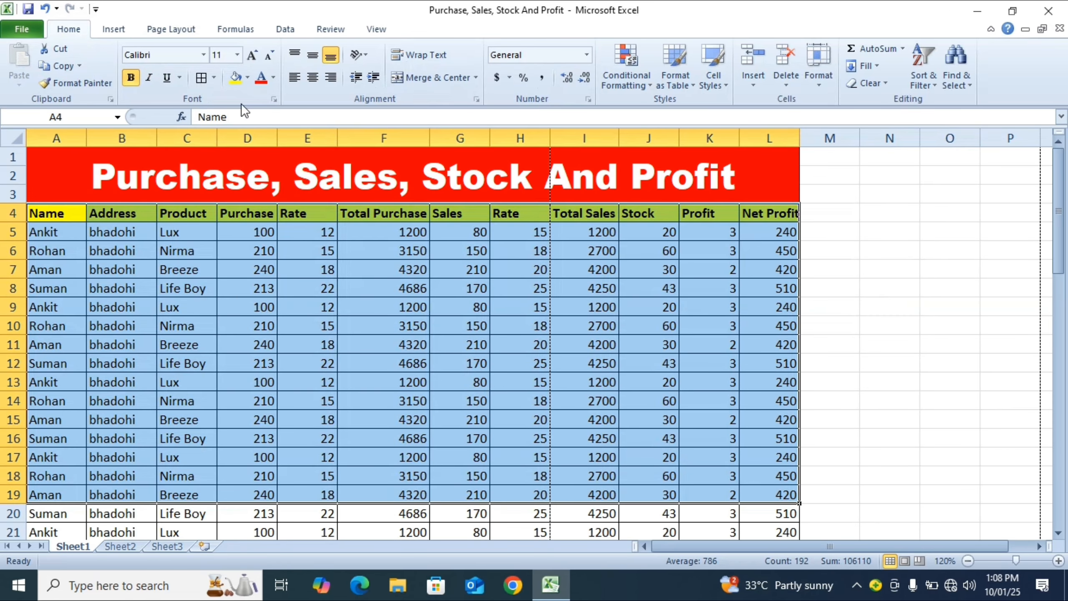
left_click(213, 78)
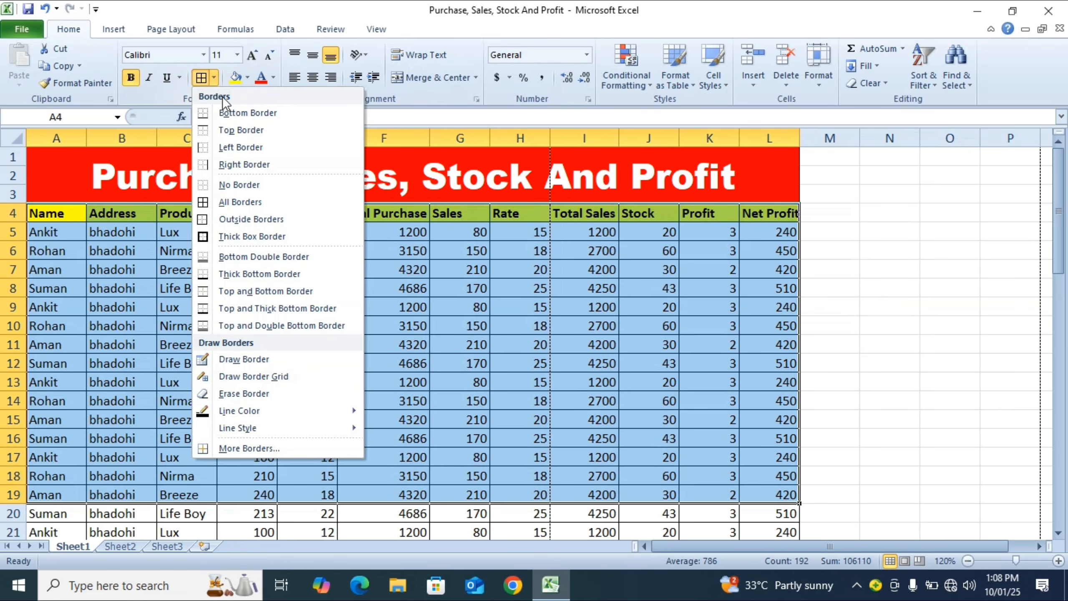
left_click(237, 185)
left_click(381, 286)
left_click(310, 282)
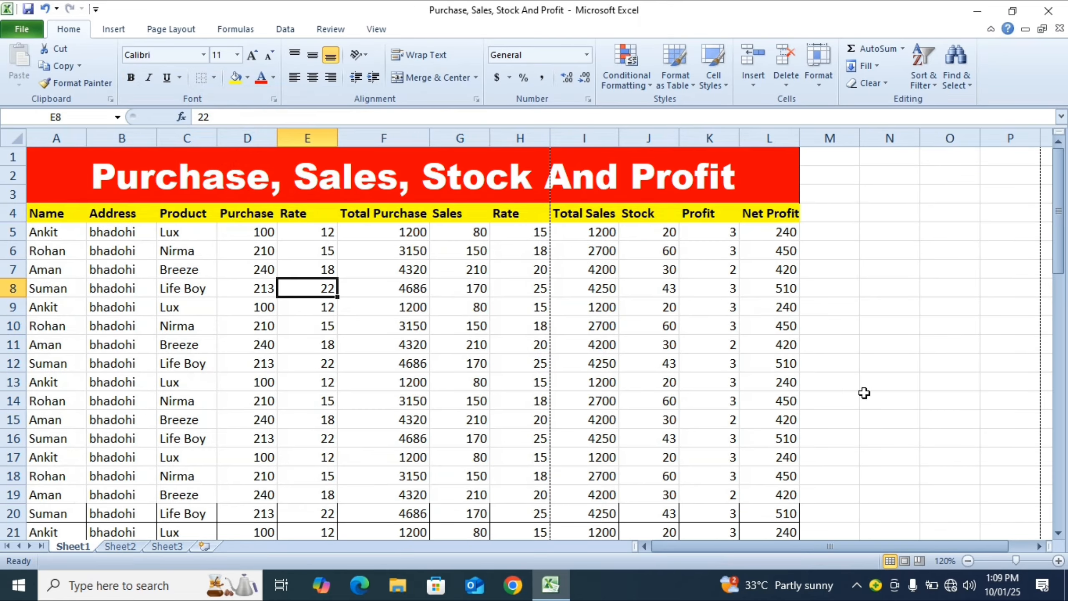
left_click(852, 276)
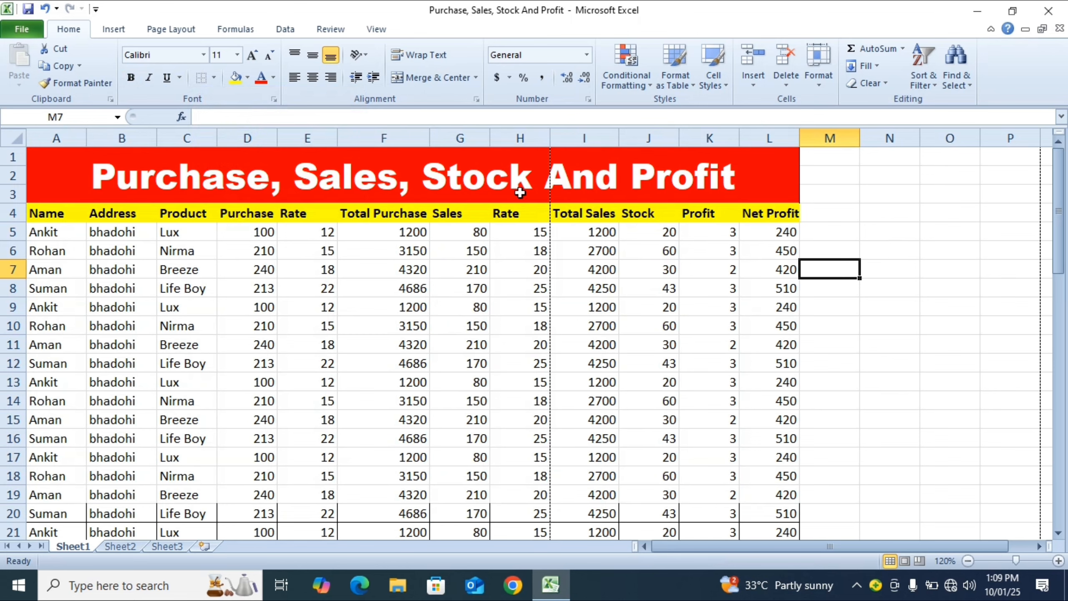
- Hide the worksheet gridlines to look at the borderless cells, and display the gridlines again
left_click(172, 33)
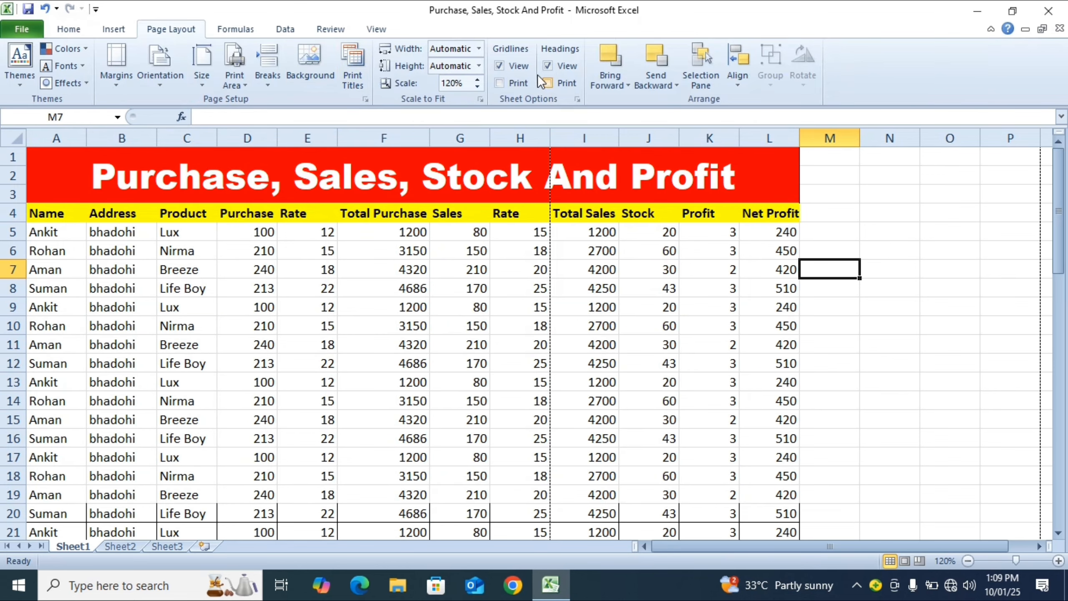
left_click(501, 65)
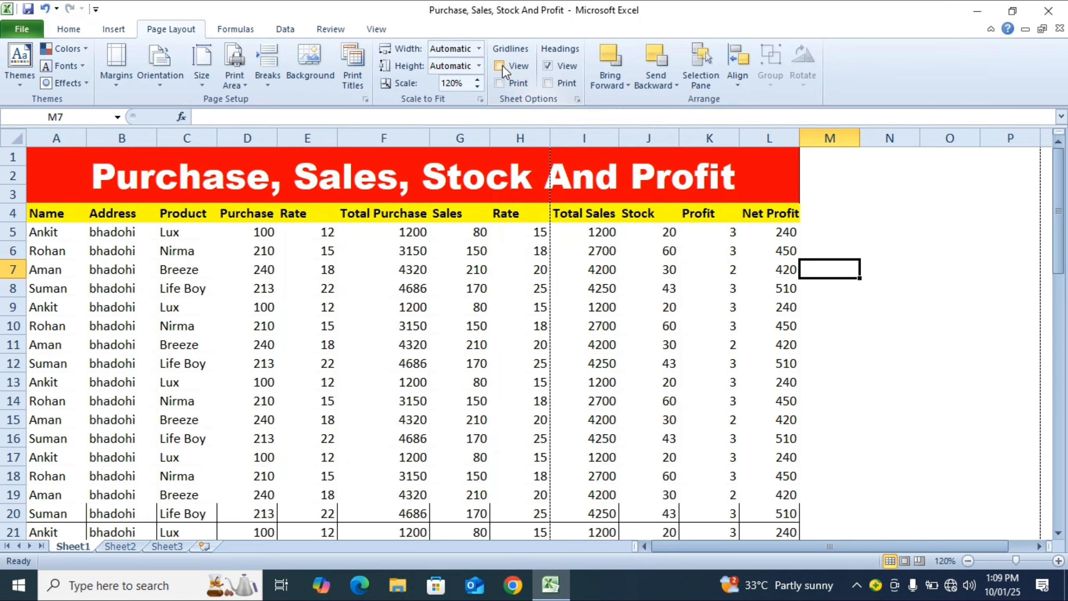
left_click(888, 327)
left_click(439, 291)
left_click(172, 286)
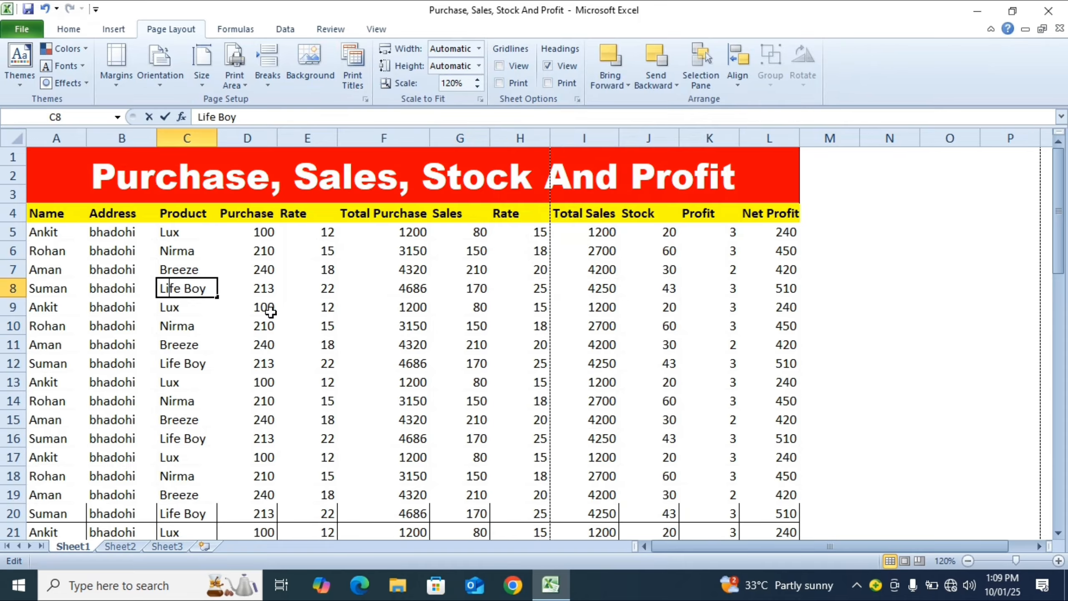
key("F2")
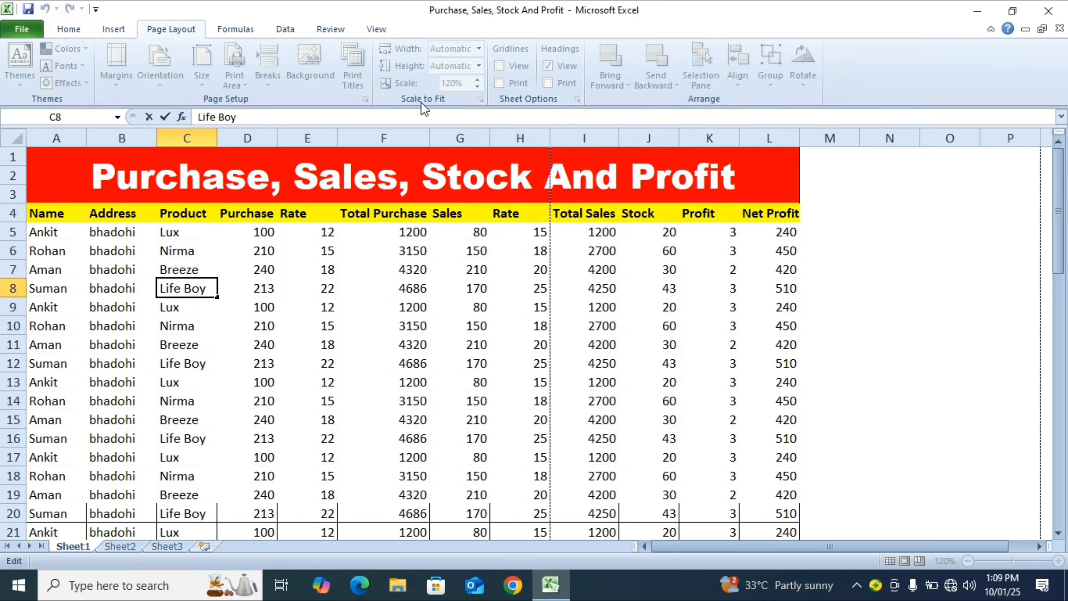
left_click(893, 287)
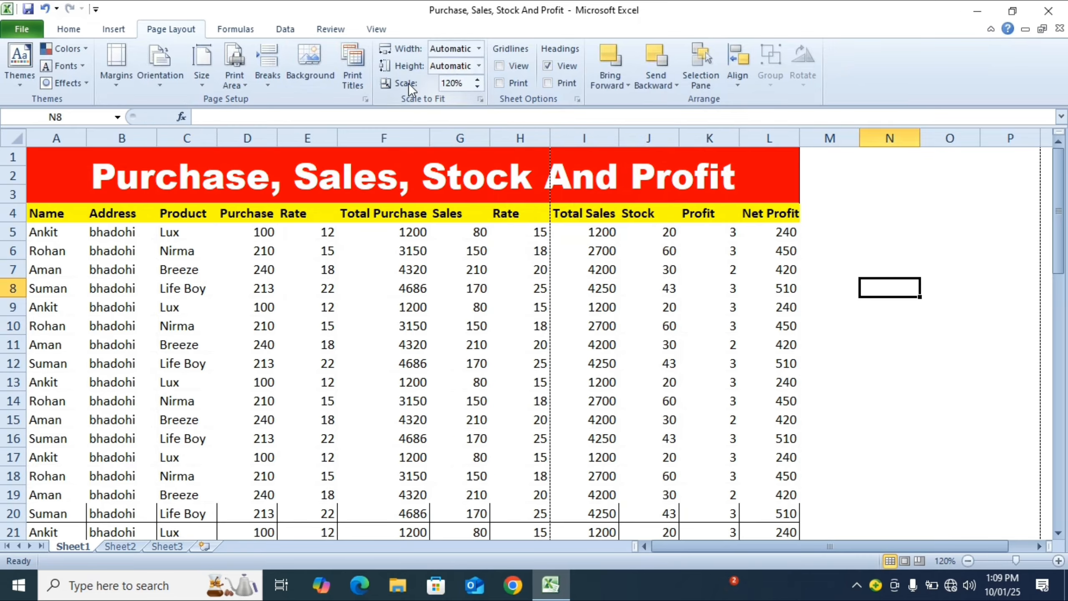
left_click(500, 65)
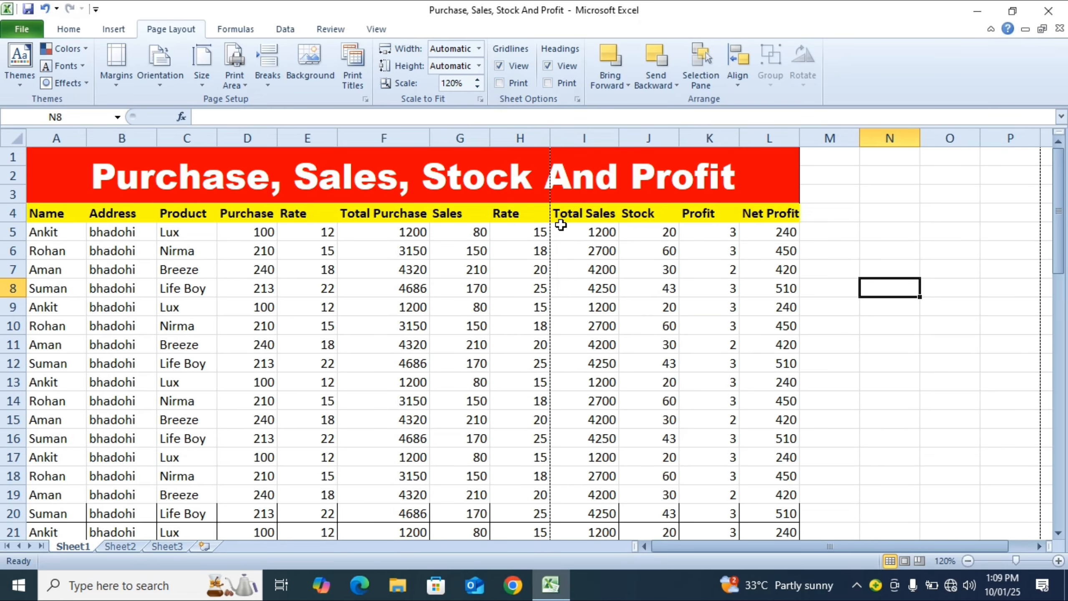
- Enable printing of gridlines, comparing the print preview before and after the change
key("ctrl+F2")
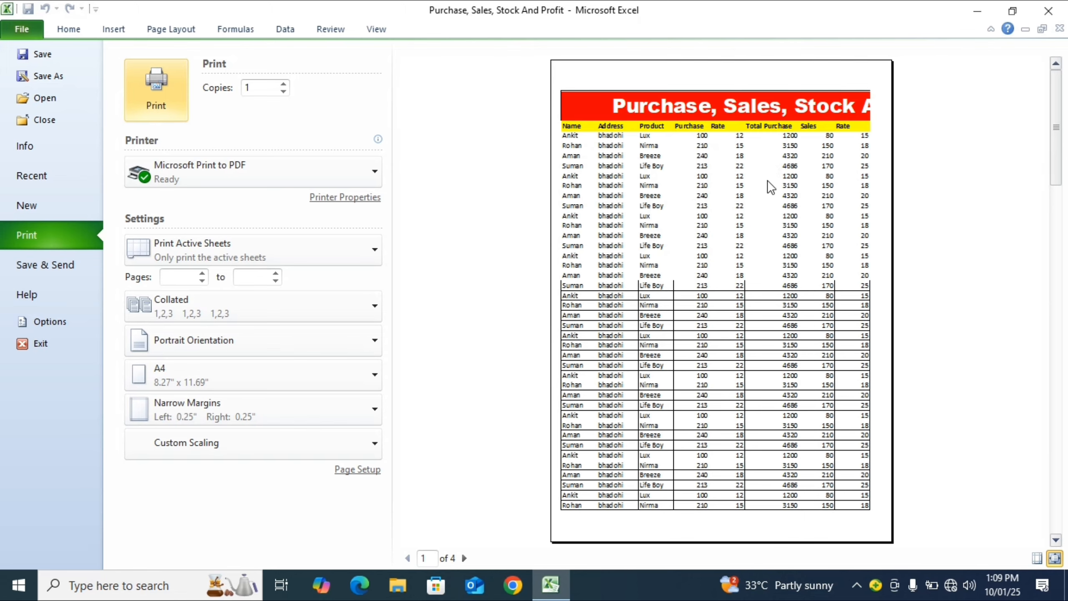
key("Escape")
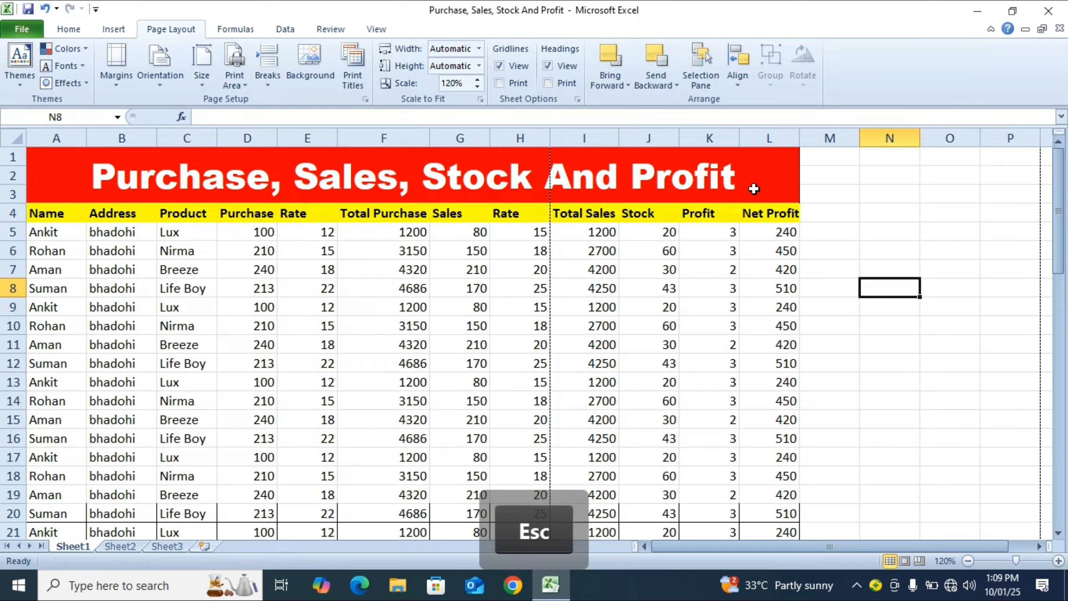
left_click(500, 83)
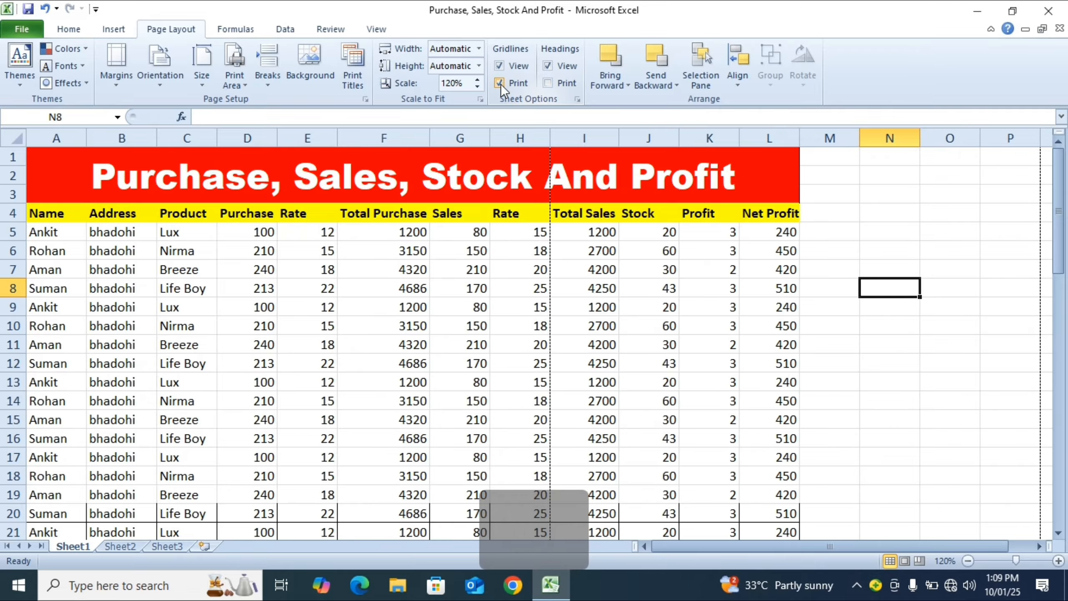
key("ctrl+F1")
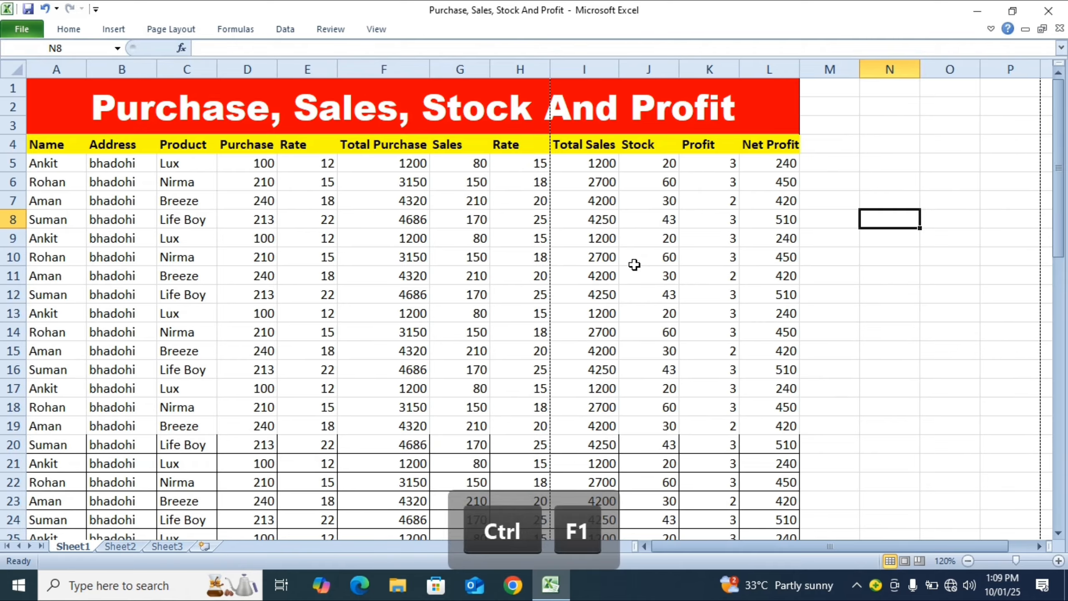
key("ctrl+p")
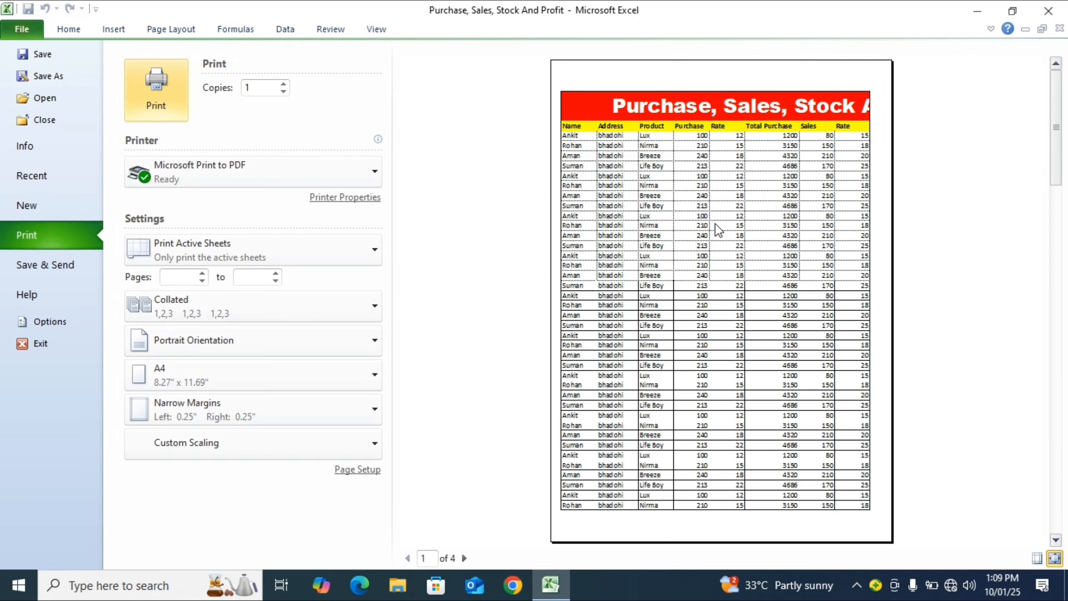
key("Escape")
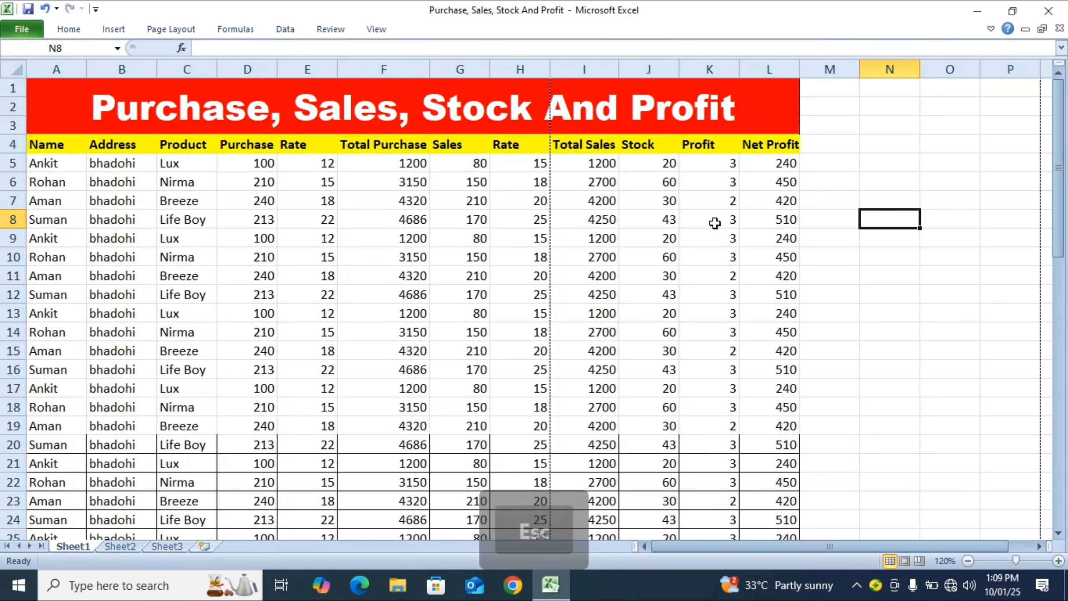
key("ctrl+F1")
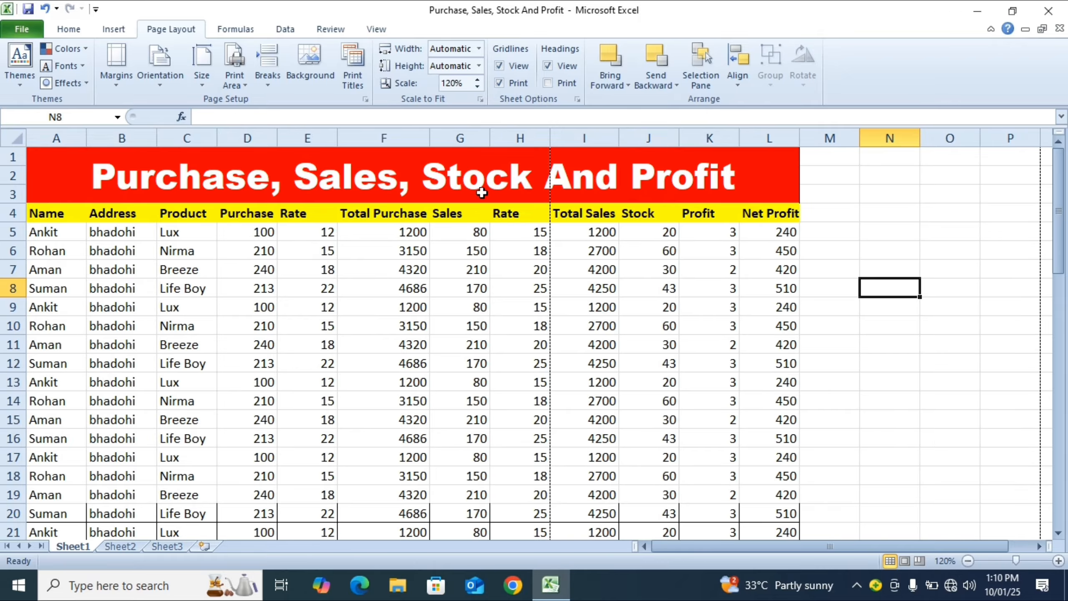
- Hide the row and column headings on the sheet, and display them again
left_click(548, 66)
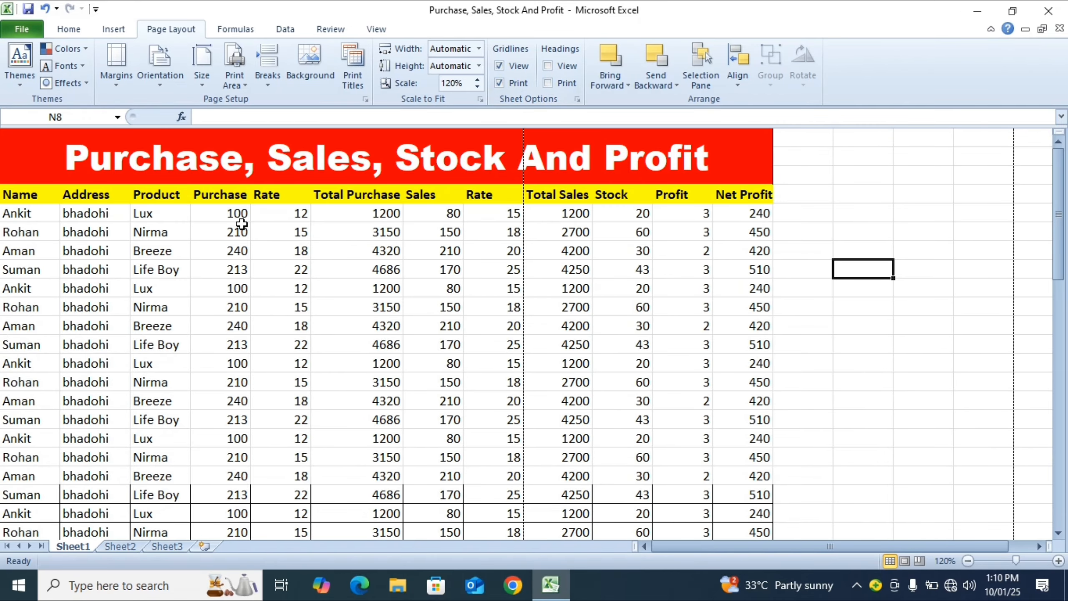
key("ctrl")
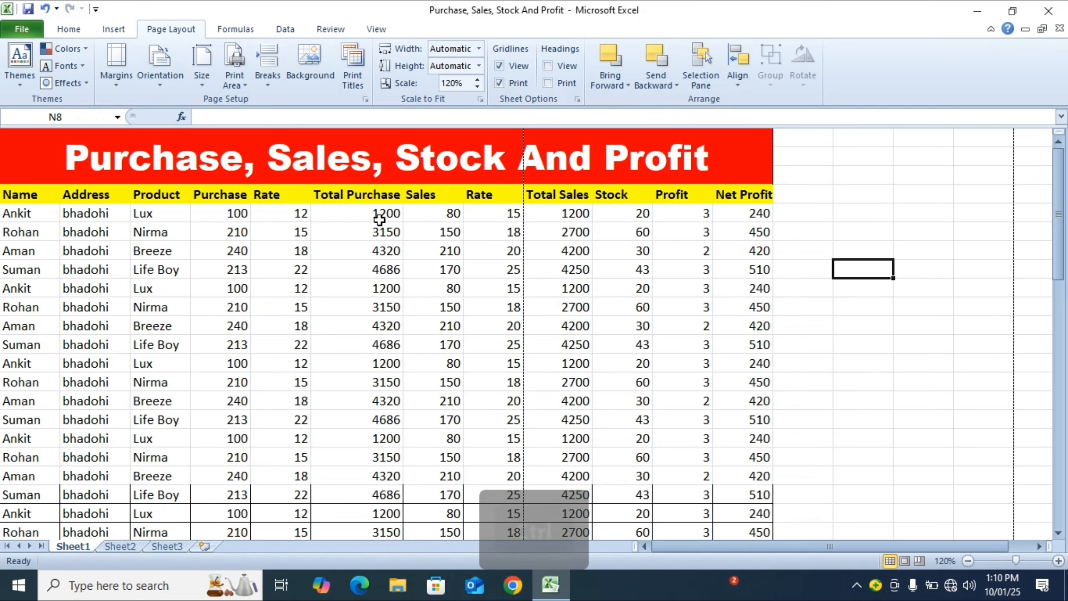
key("ctrl+F2")
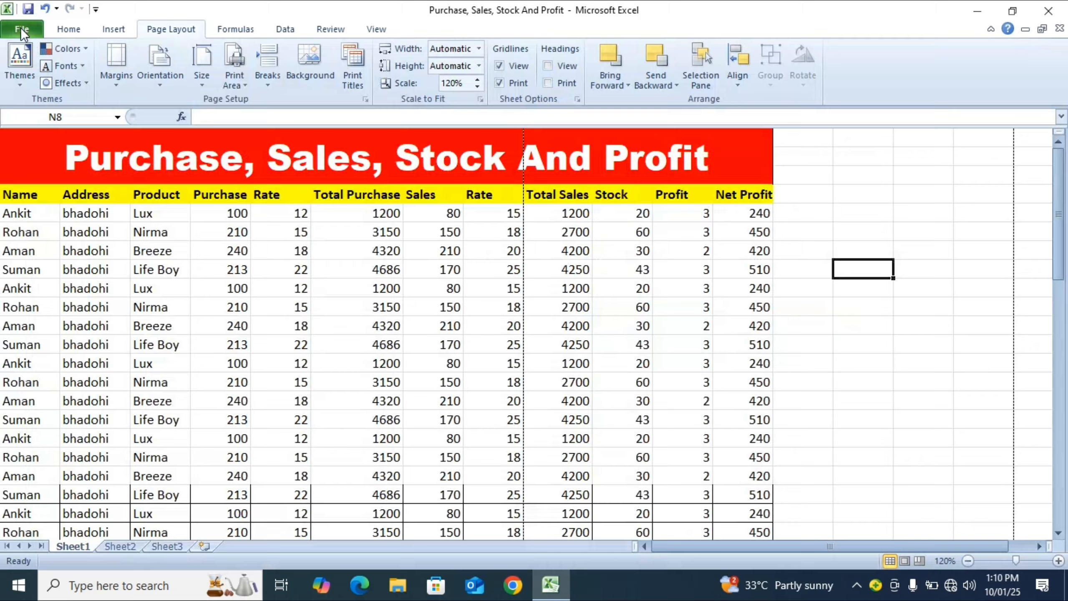
left_click(22, 29)
left_click(553, 64)
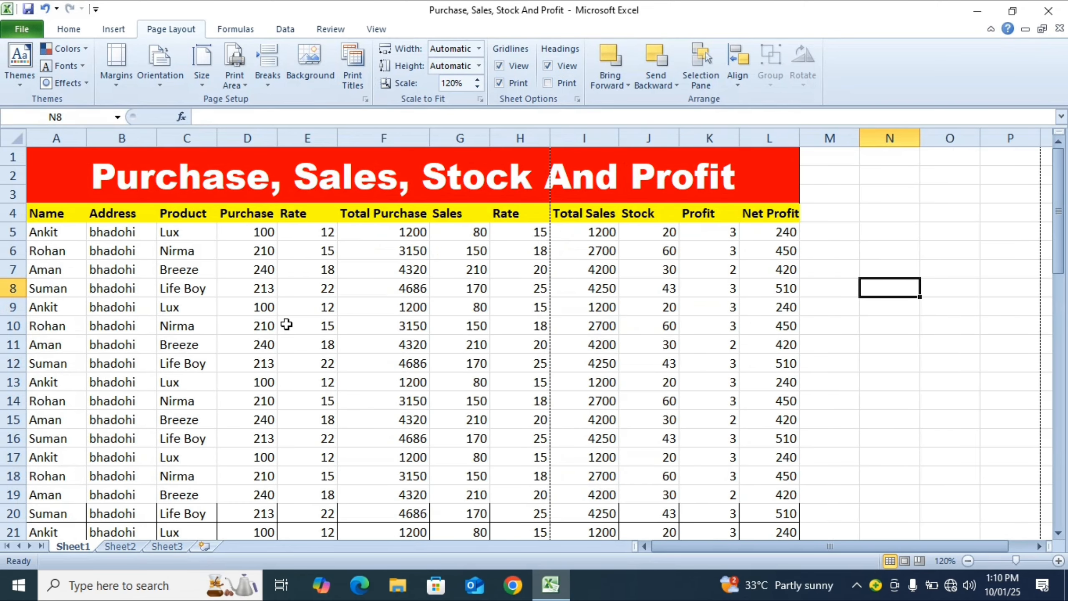
- Enable printing of the row and column headings, check them in print preview, and return to the sheet
left_click(555, 83)
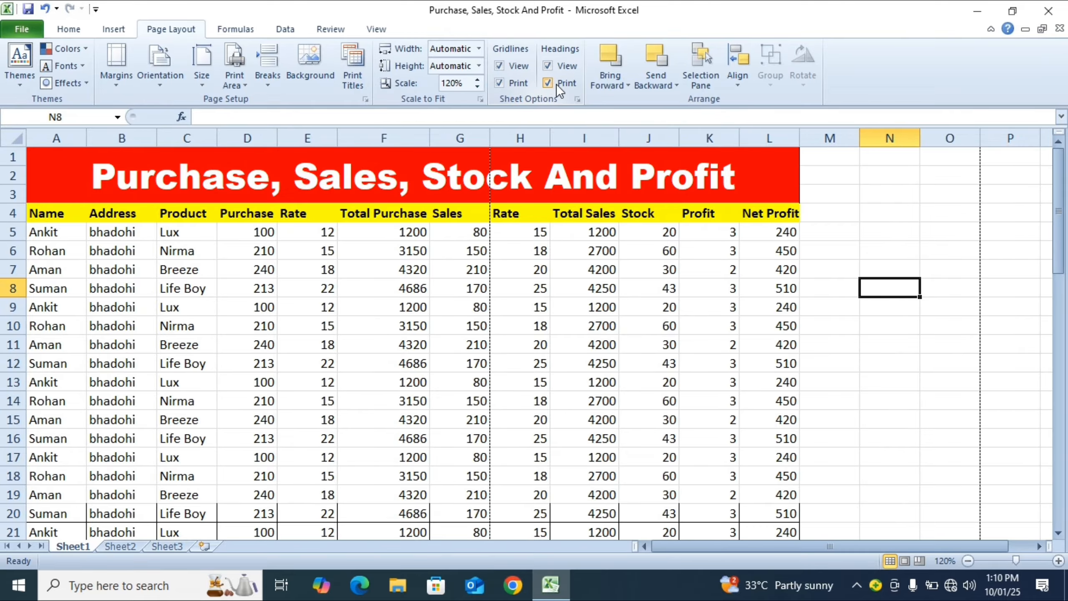
key("ctrl+F2")
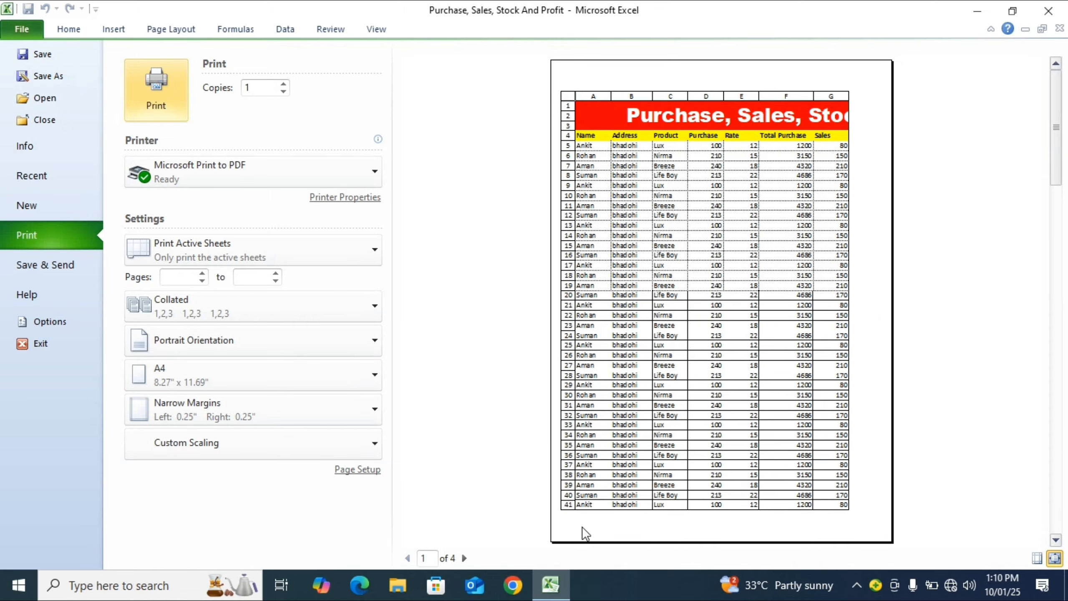
left_click(29, 30)
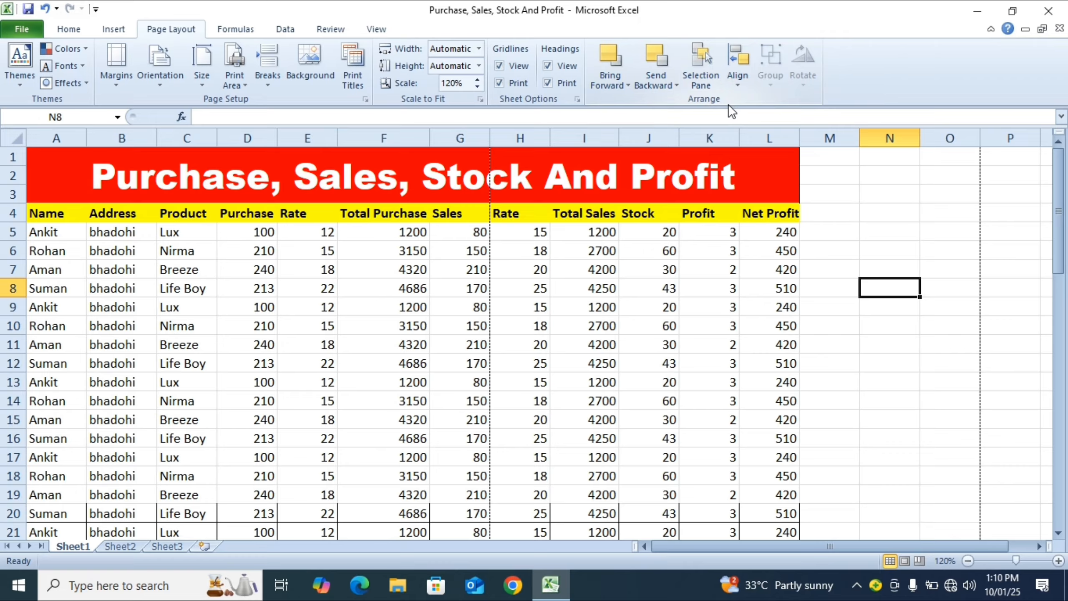
- Draw an oval about 2.26" high and 2.42" wide on Sheet2, spanning roughly columns E to H and rows 5 to 15
left_click(121, 30)
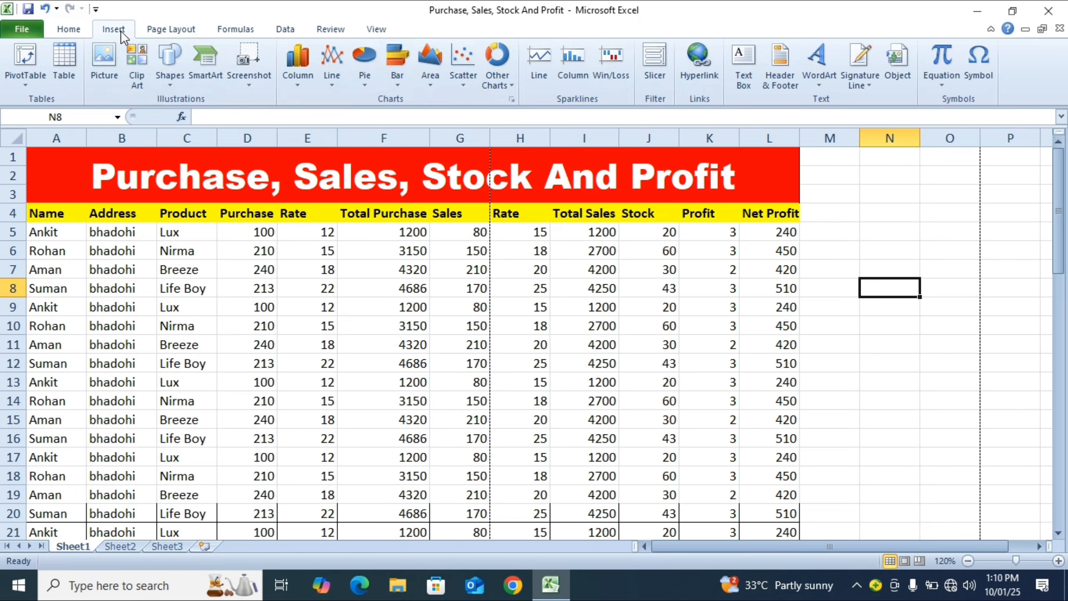
left_click(169, 69)
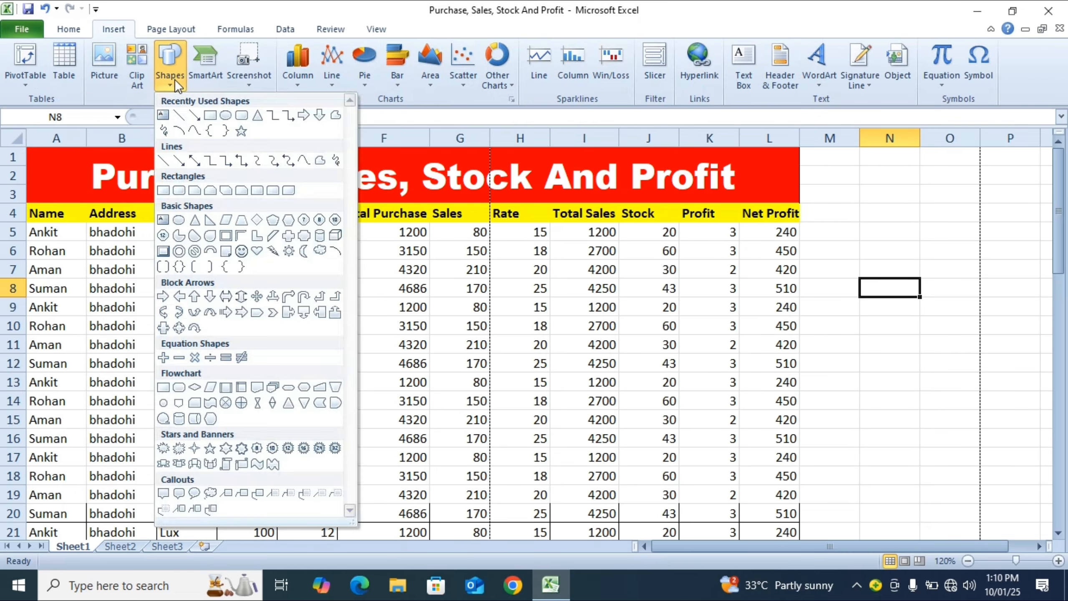
left_click(225, 115)
left_click(120, 546)
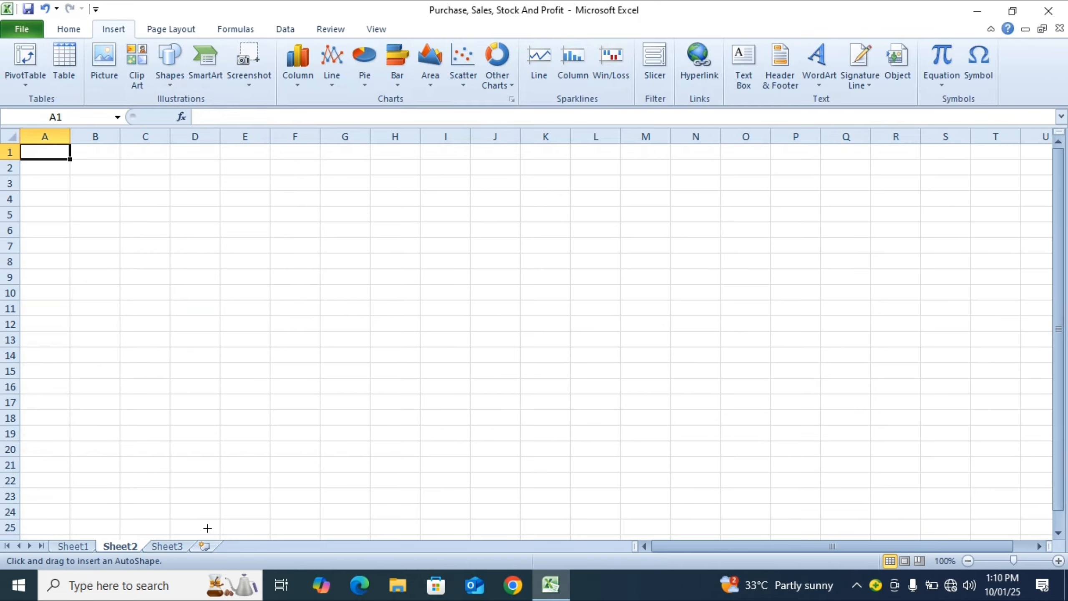
mouse_move(228, 206)
left_mouse_down()
mouse_move(300, 258)
mouse_move(411, 377)
left_mouse_up()
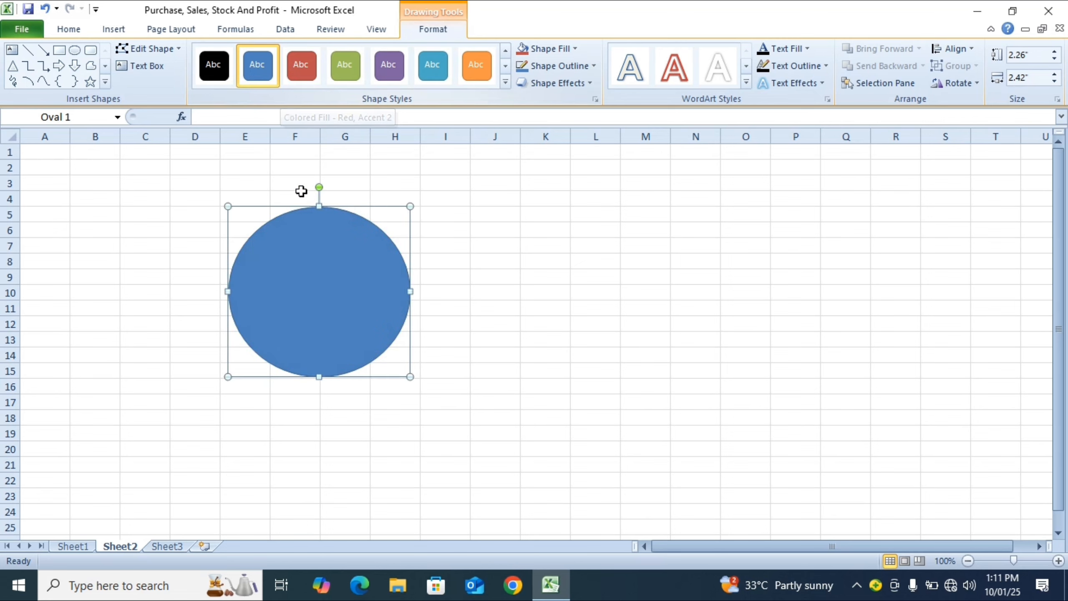
- Duplicate the oval twice, placing one copy overlapping the original's lower part and the other beside it
key("ctrl+d")
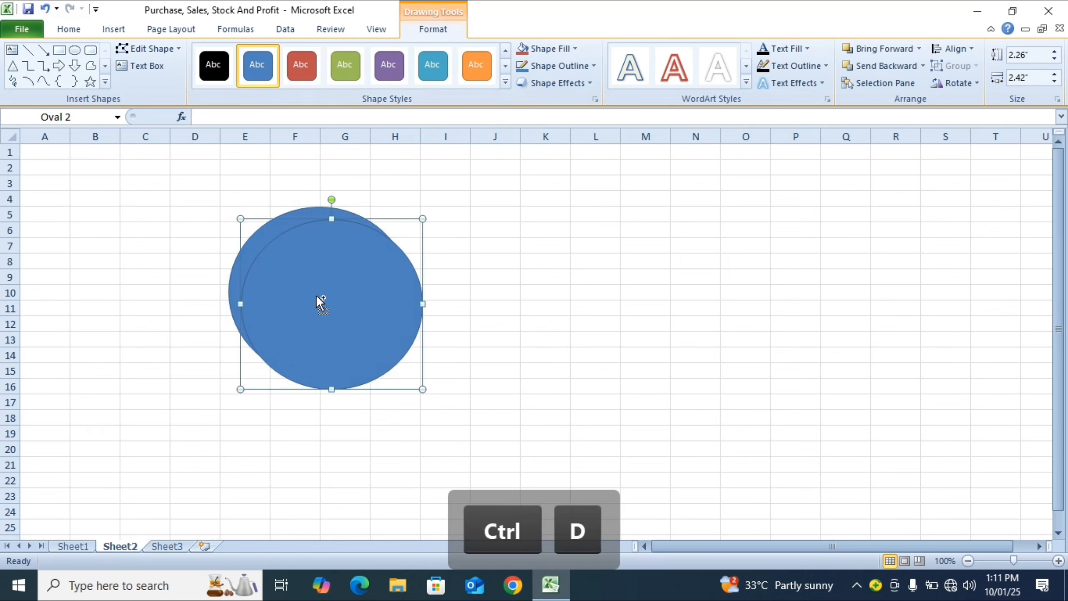
key("ctrl+d")
left_click_drag(332, 289, 369, 337)
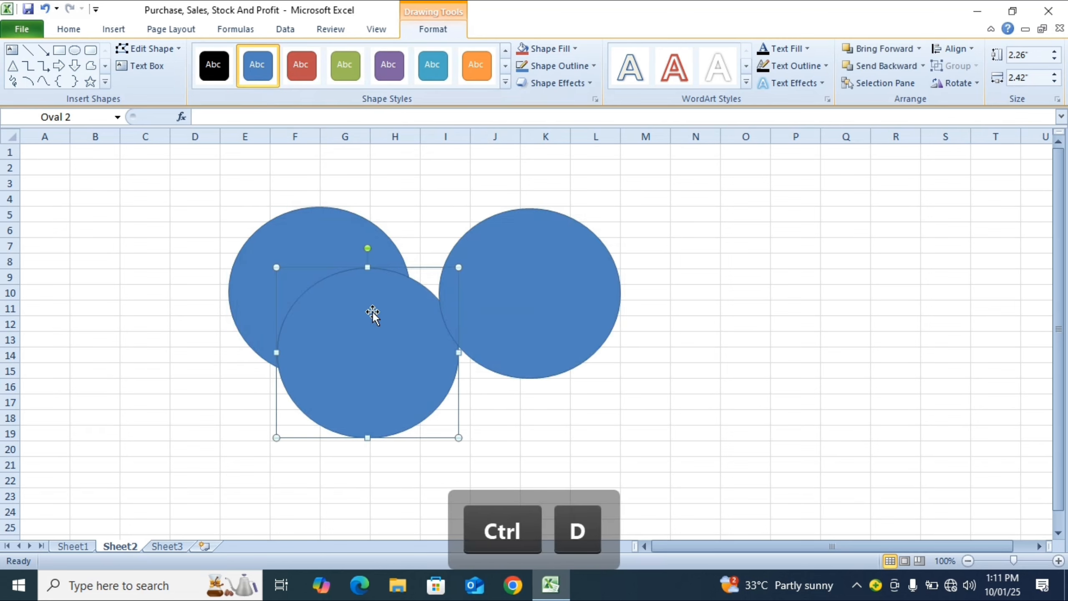
- Apply a green style to the lower copy and an orange style to the other, and move the orange oval over the green one
left_click(357, 63)
left_click(493, 252)
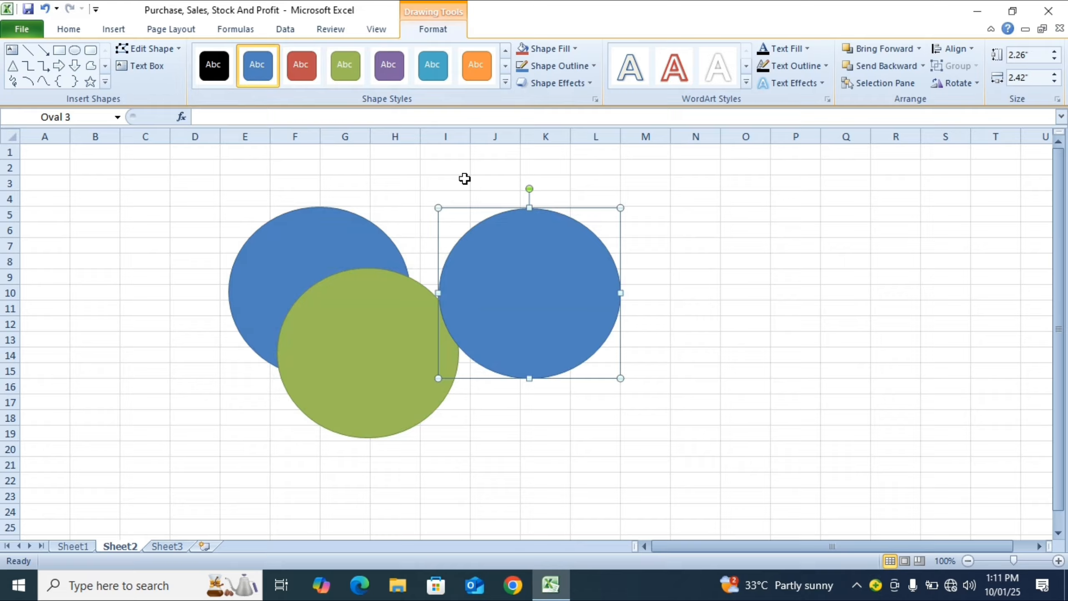
left_click(483, 64)
left_click(672, 309)
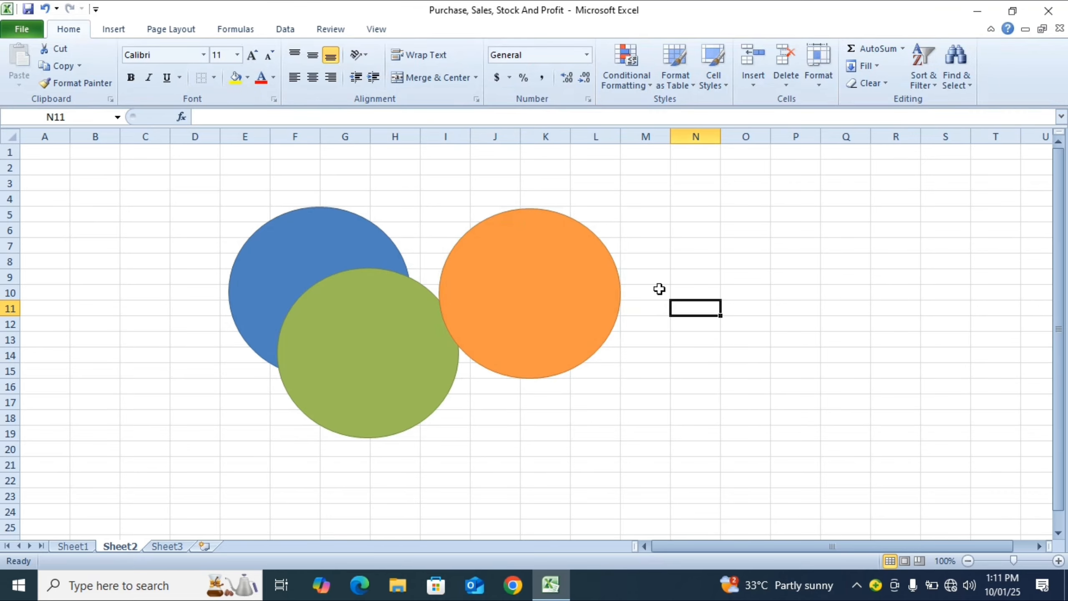
left_click(162, 28)
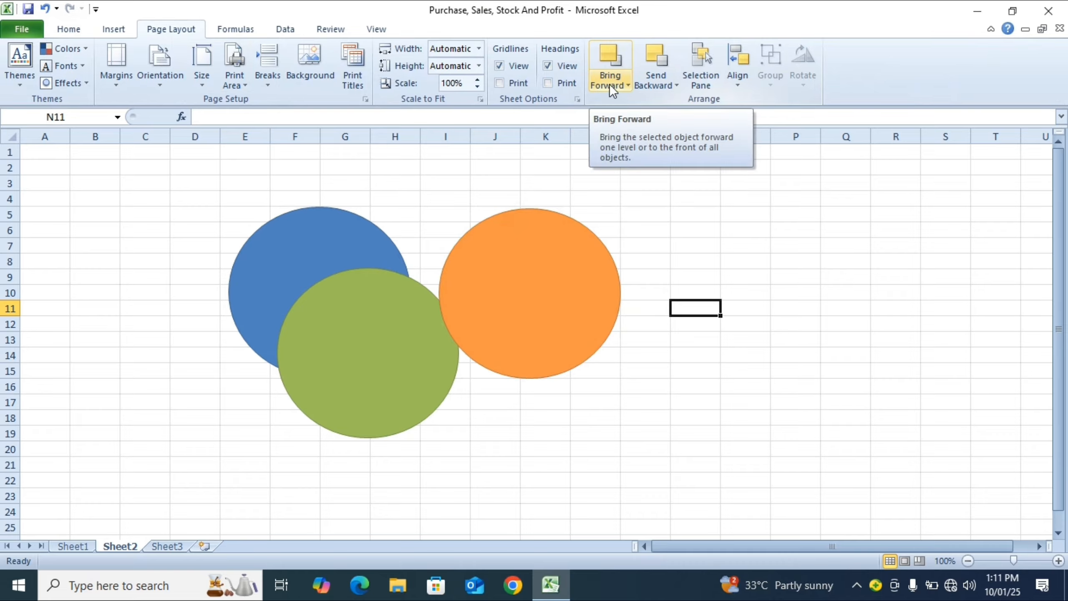
mouse_move(463, 272)
left_mouse_down()
mouse_move(488, 286)
mouse_move(399, 330)
left_mouse_up()
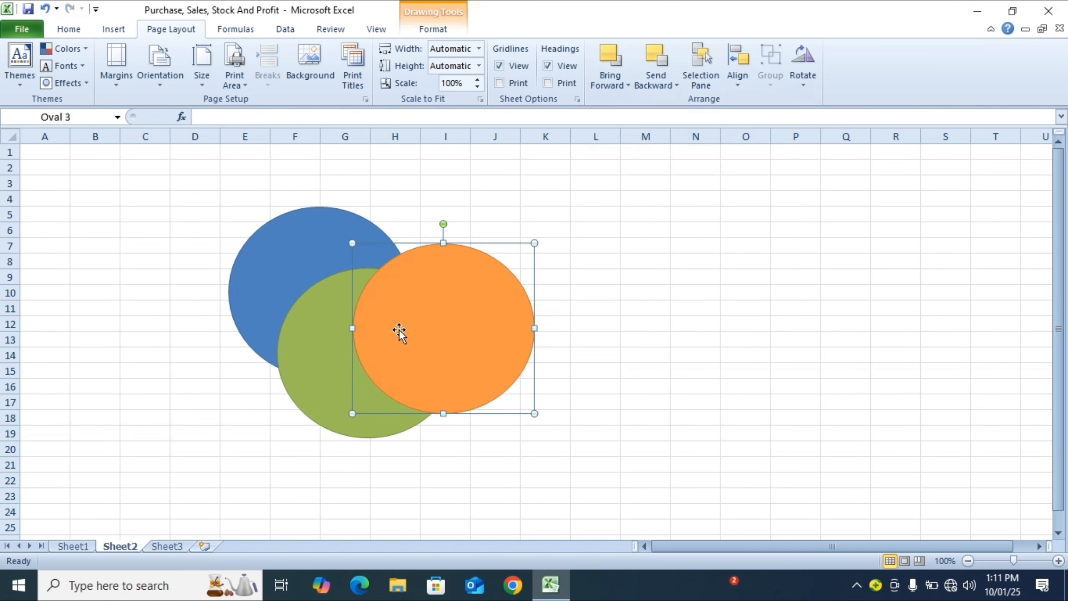
- Bring the blue oval forward above the other two with Bring Forward, and return it behind them with Send Backward
left_click(300, 241)
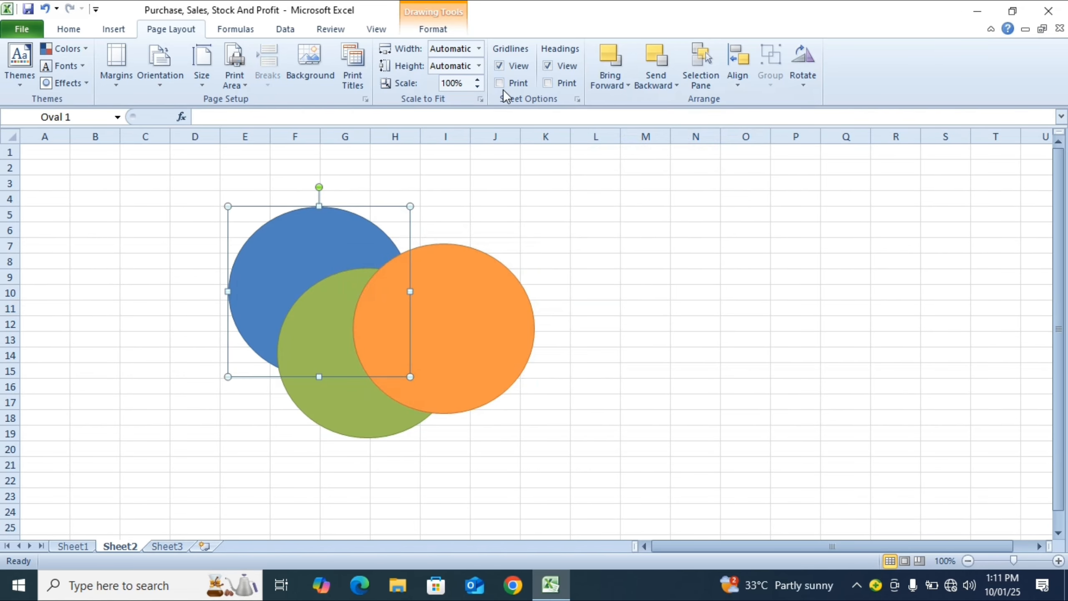
left_click(610, 62)
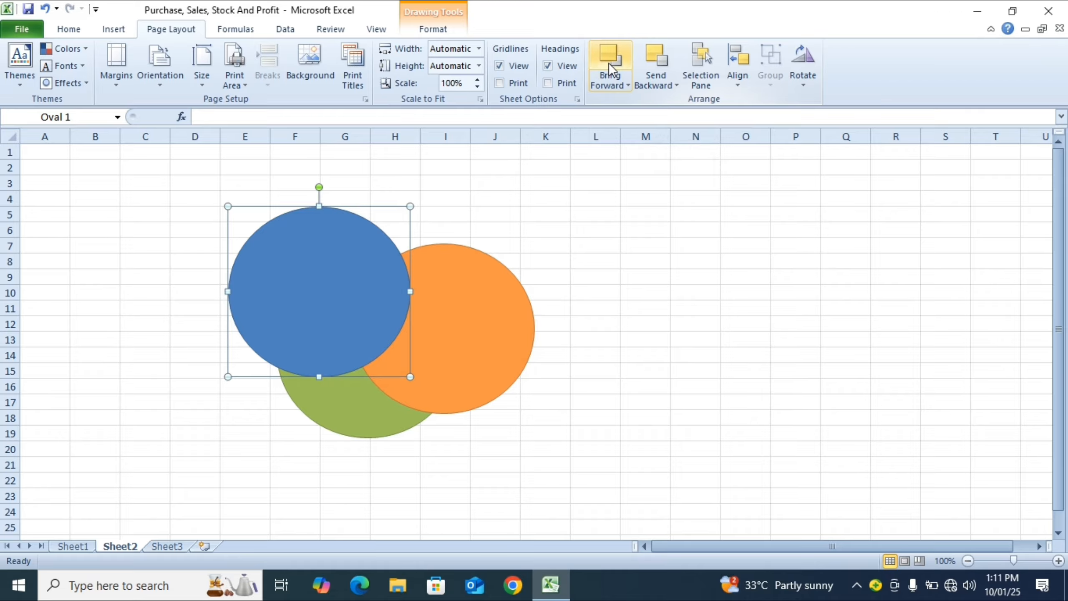
left_click(651, 60)
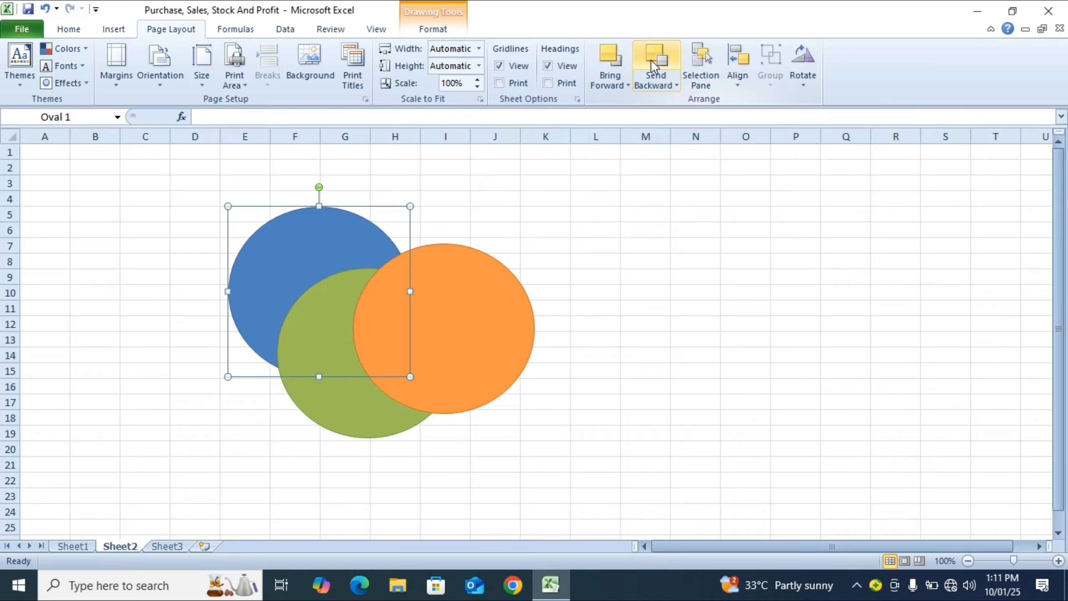
- Move the blue oval to the top with Bring to Front, and return it to the bottom with Send to Back
left_click(622, 86)
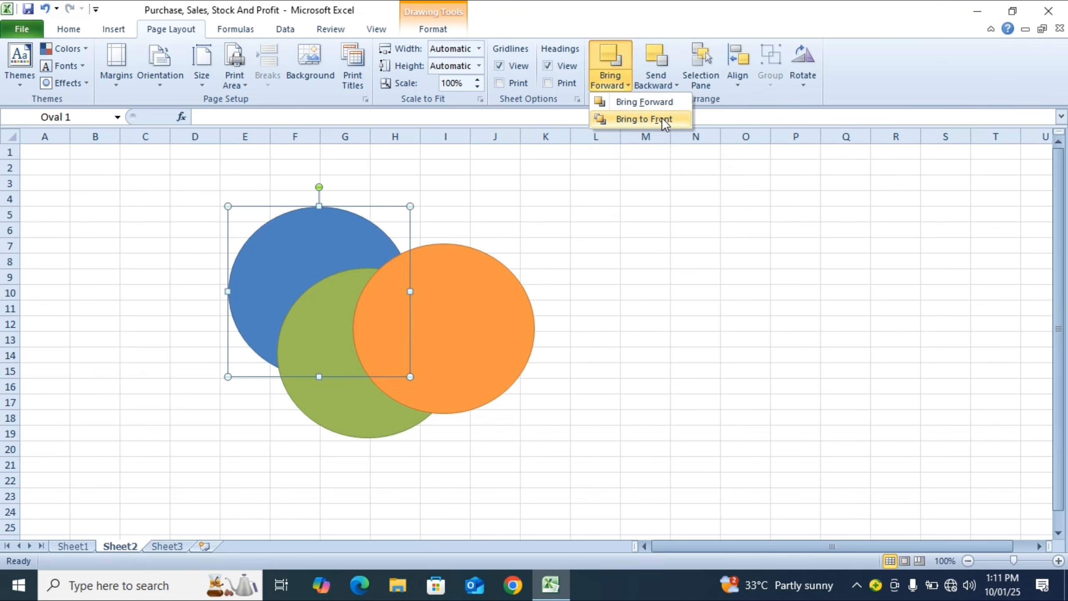
left_click(613, 117)
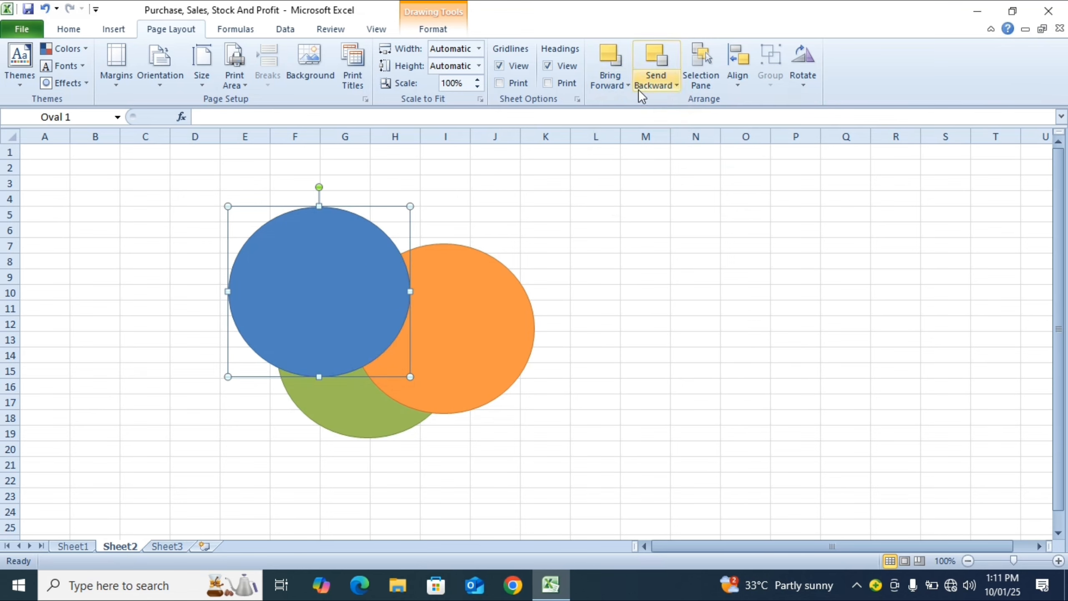
left_click(666, 84)
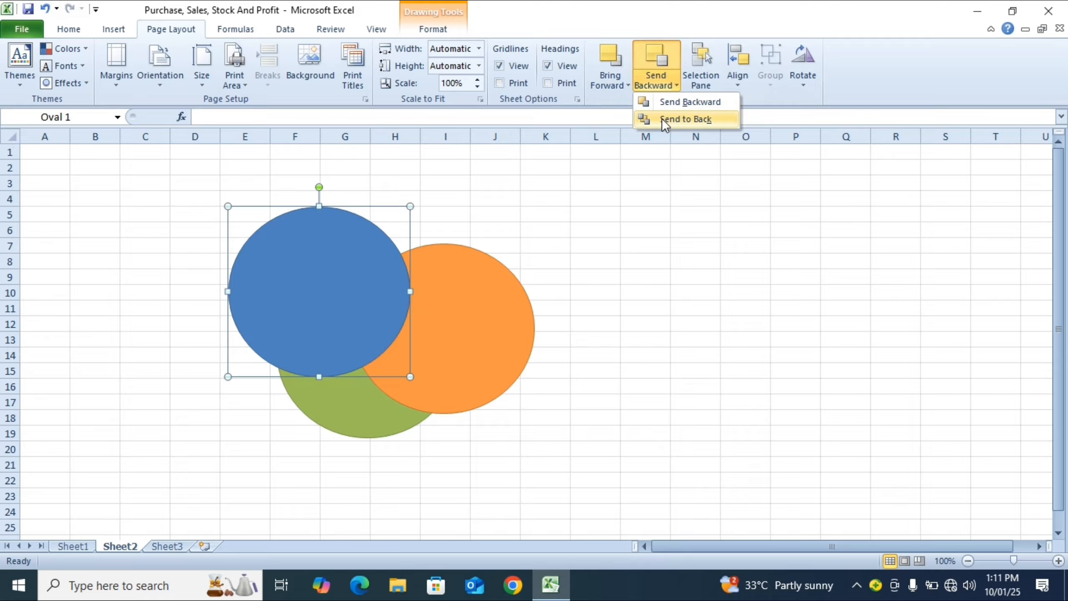
left_click(684, 118)
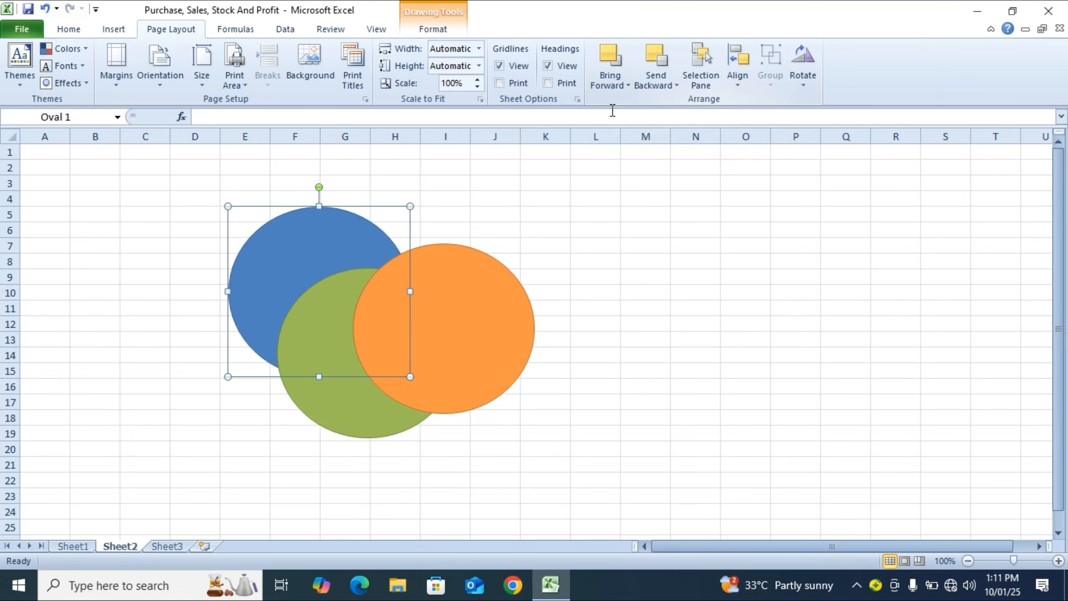
- Bring the blue oval forward one level at a time past both ovals, and send it backward again level by level
left_click(607, 57)
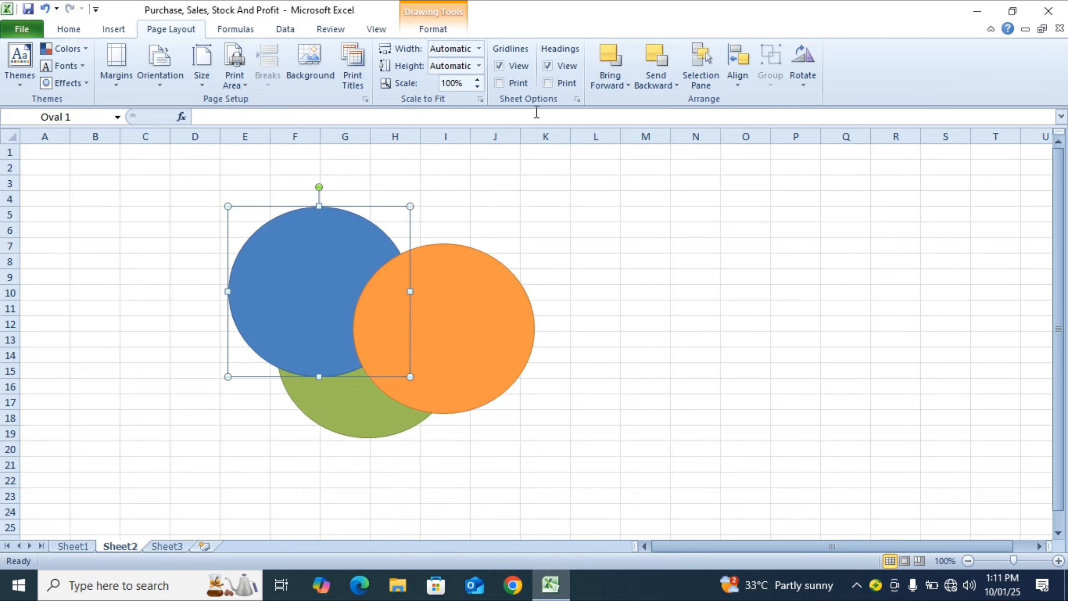
left_click(613, 57)
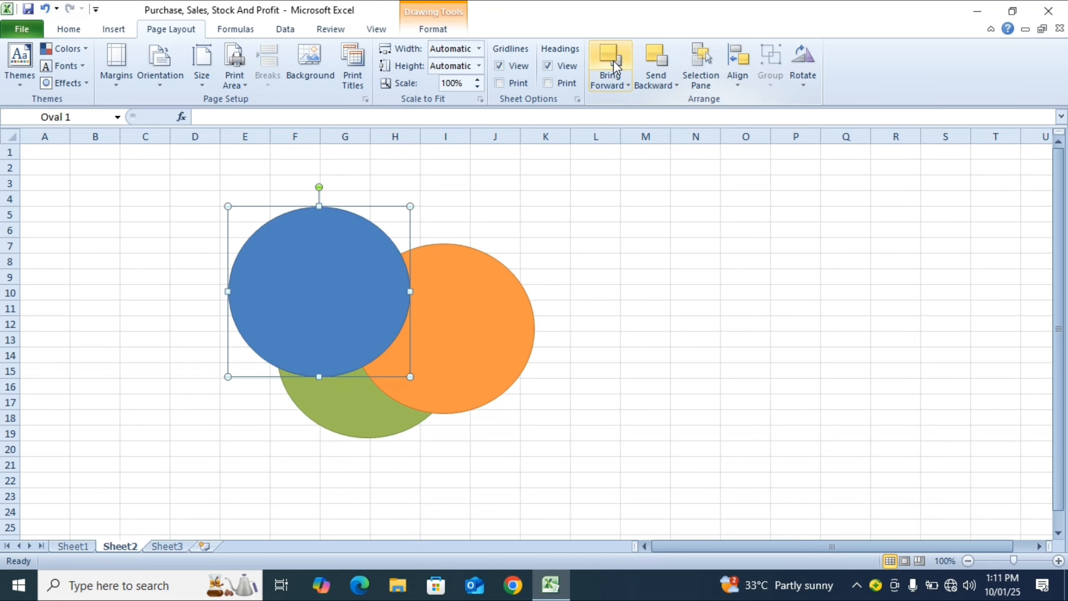
left_click(659, 57)
left_click(659, 57)
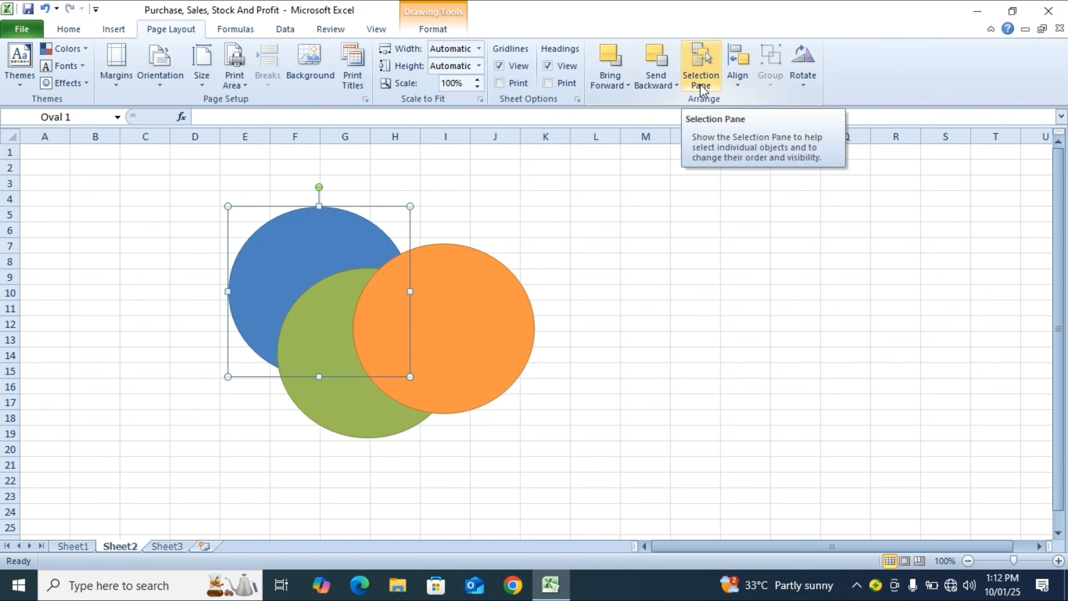
- Open the Selection Pane, hide Oval 3, Oval 2 and Oval 1 individually, and show all the shapes again
left_click(507, 259)
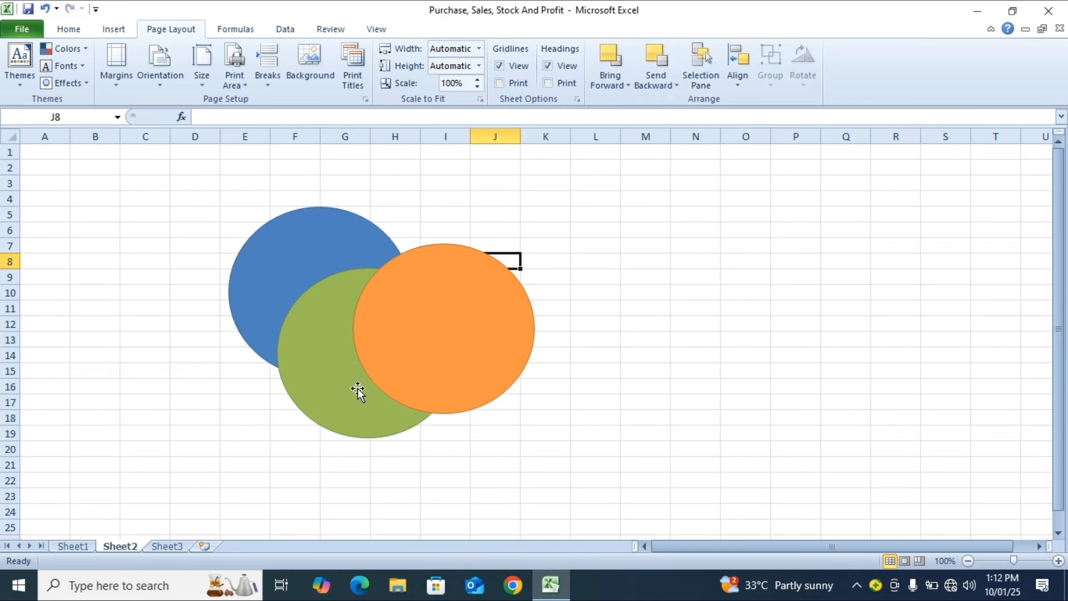
left_click(707, 82)
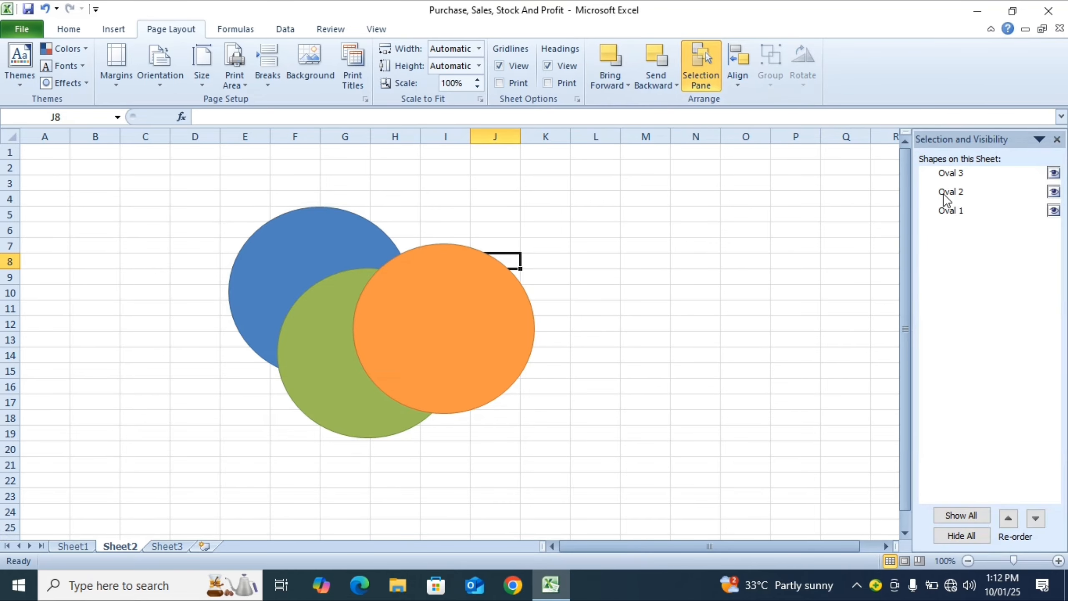
left_click(1054, 173)
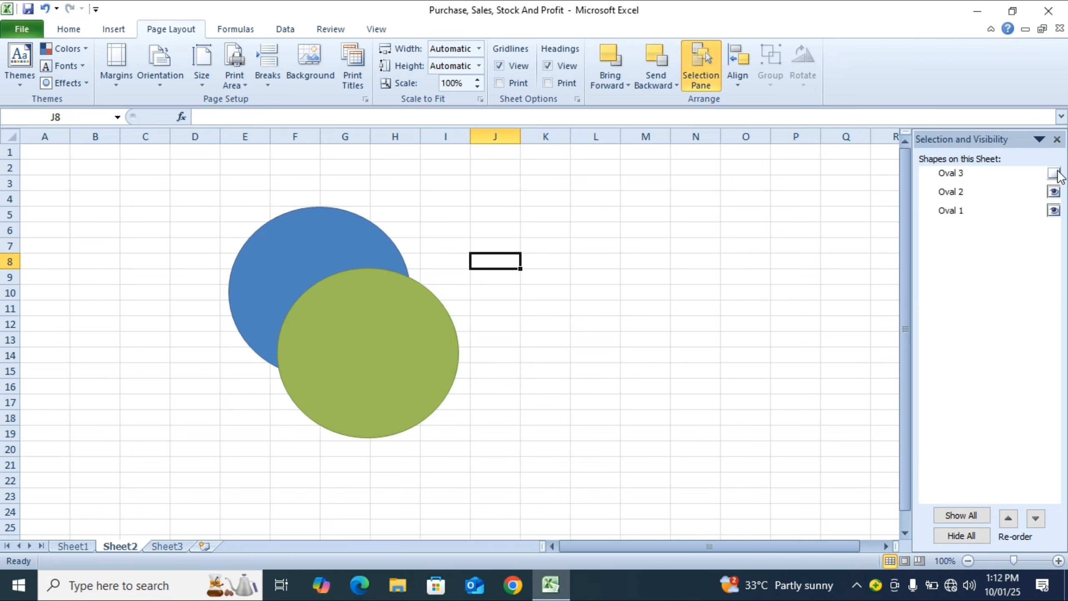
left_click(1053, 192)
left_click(1054, 210)
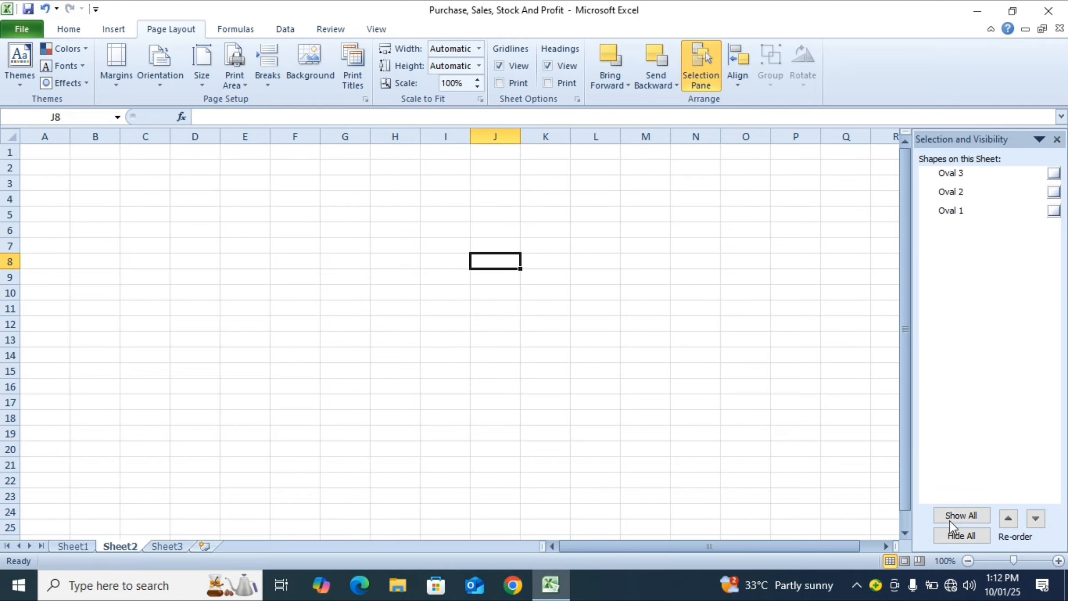
left_click(959, 514)
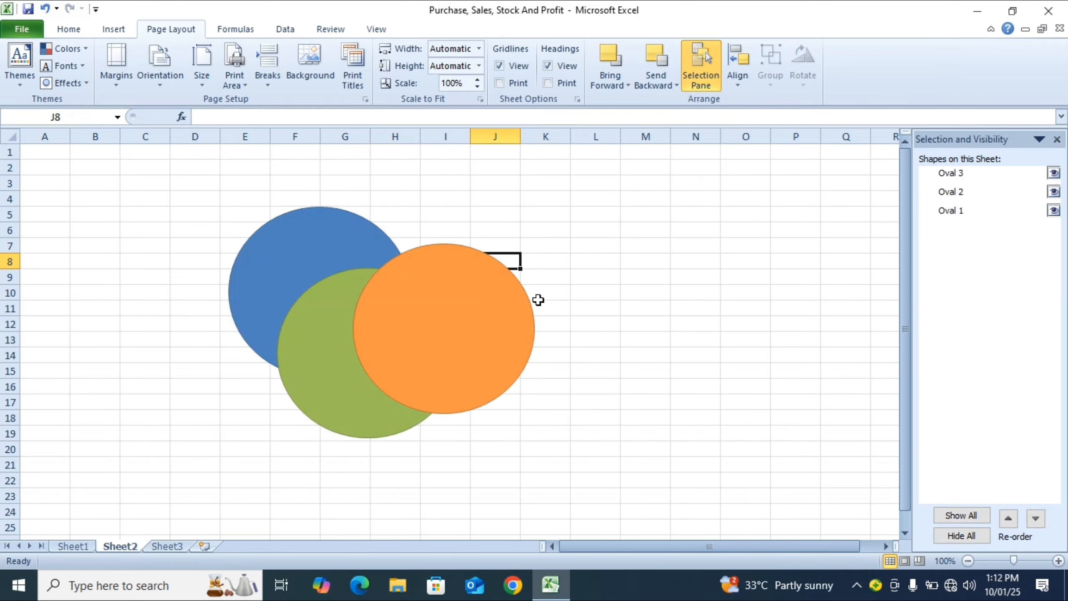
- Hide all the shapes at once, show them all again, and close the Selection Pane
left_click(961, 535)
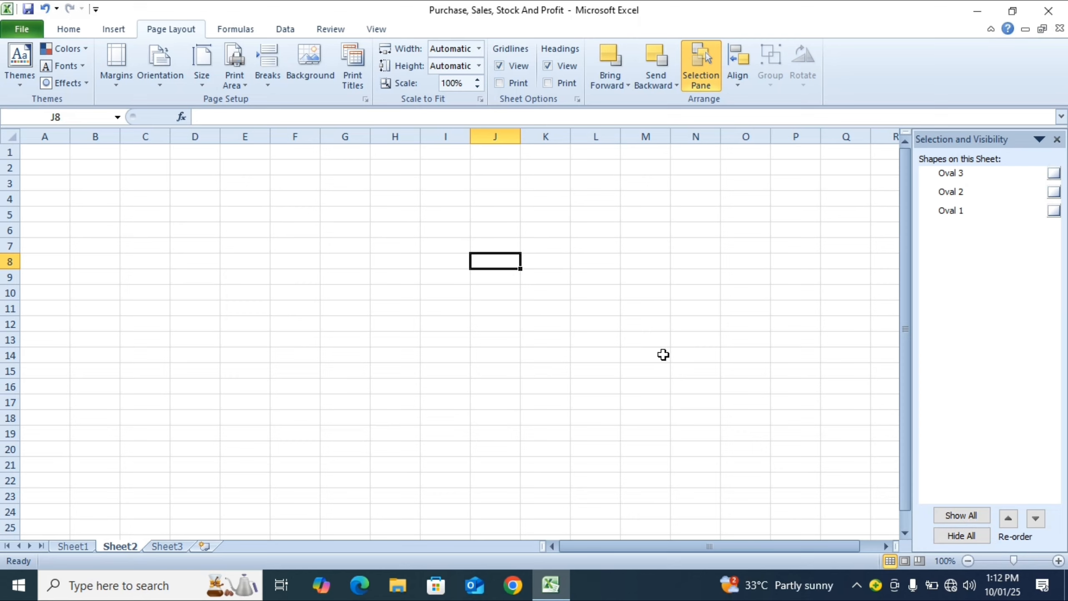
left_click(960, 514)
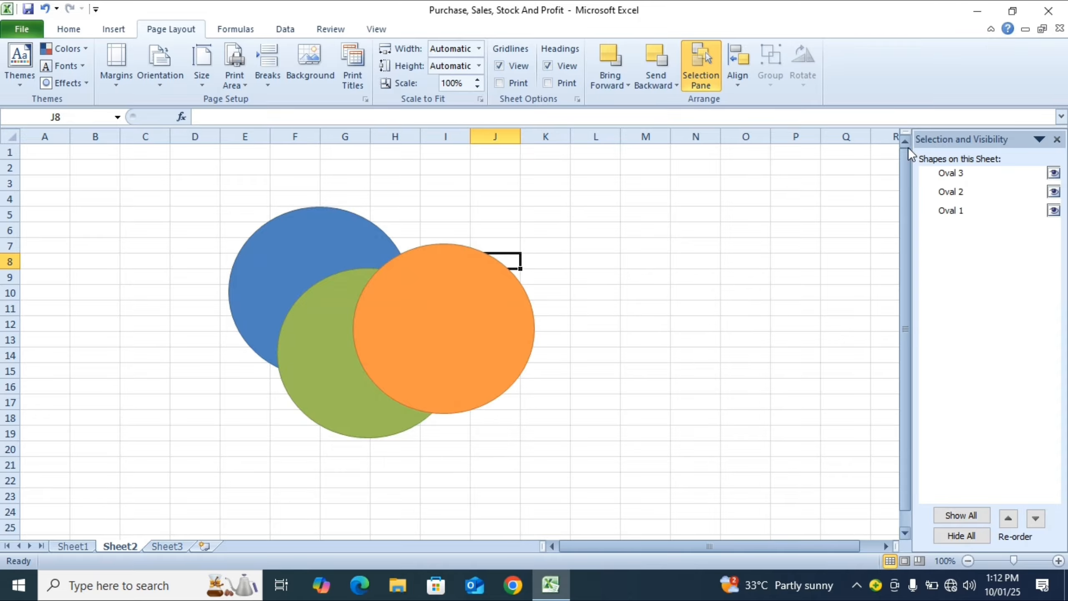
left_click(1057, 139)
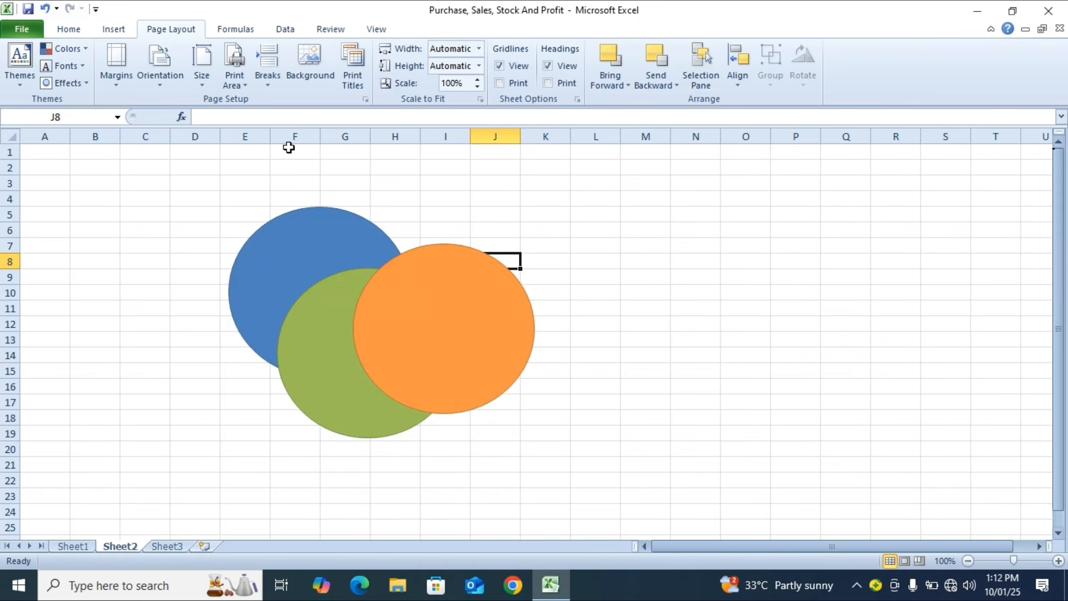
left_click(738, 81)
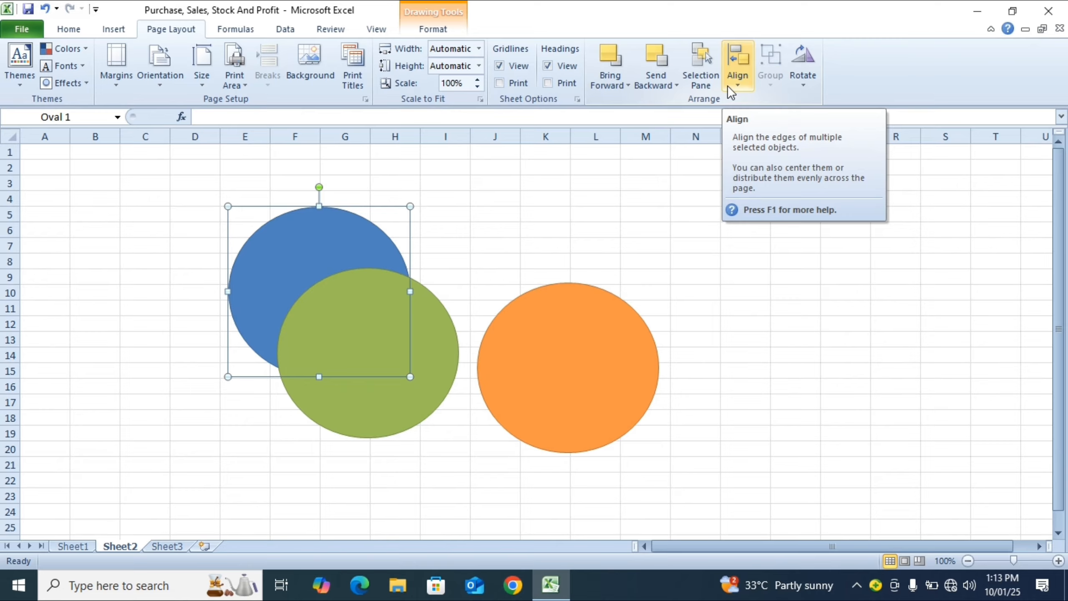
left_click(595, 246)
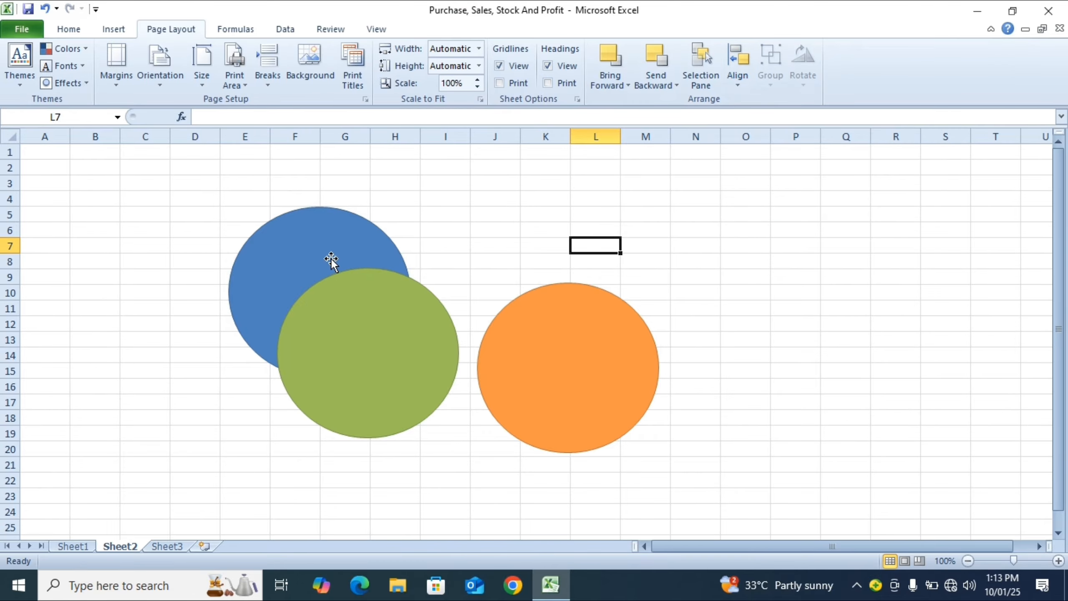
- Group the blue, green and orange ovals into one object, and move the group about one column right and slightly down
left_click(309, 247)
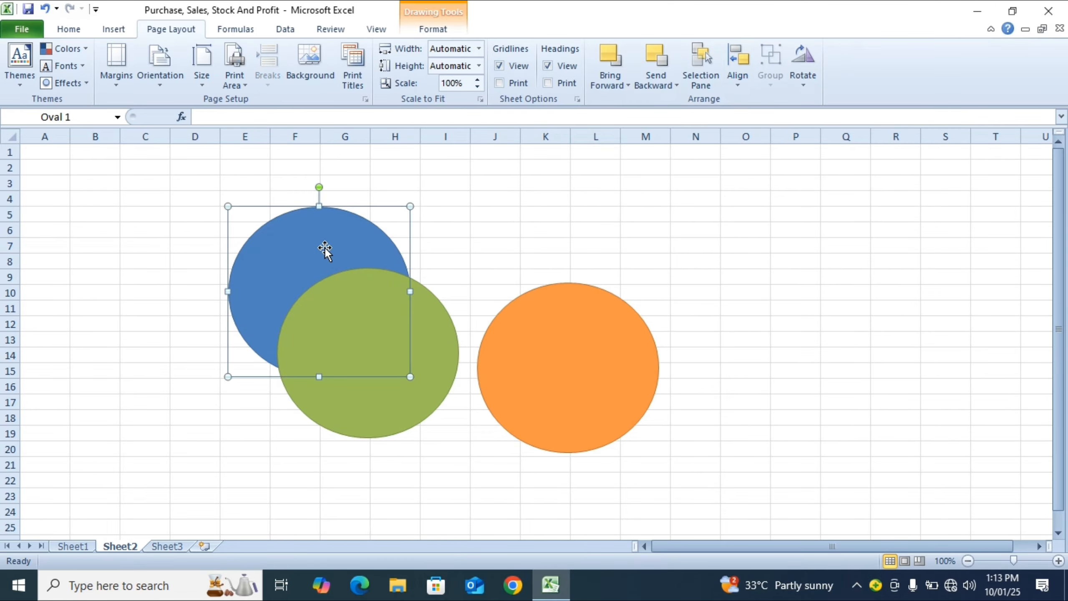
key("shift")
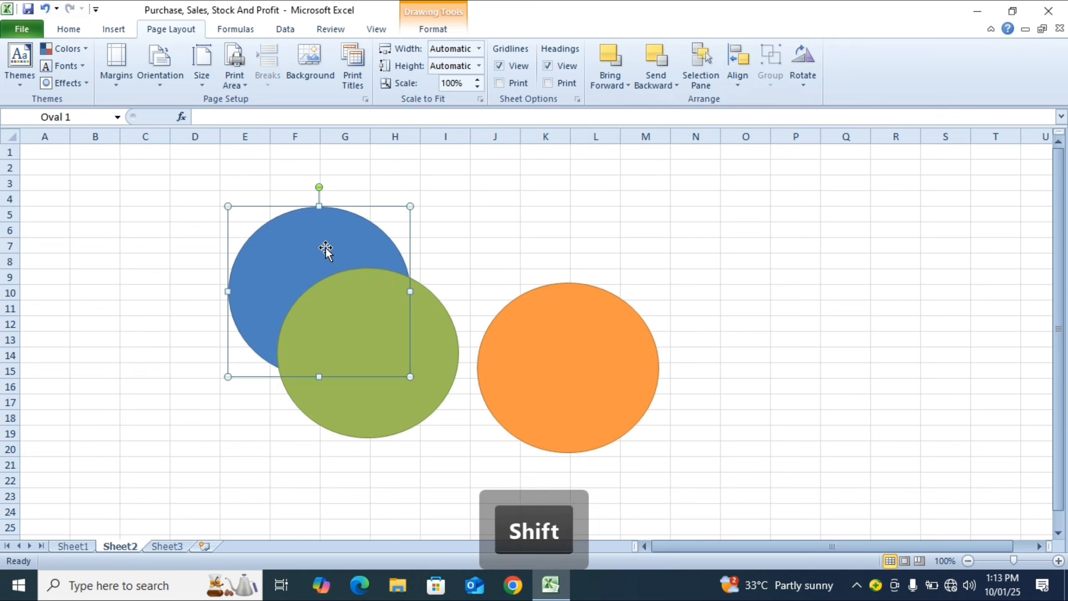
left_click(353, 307, "shift")
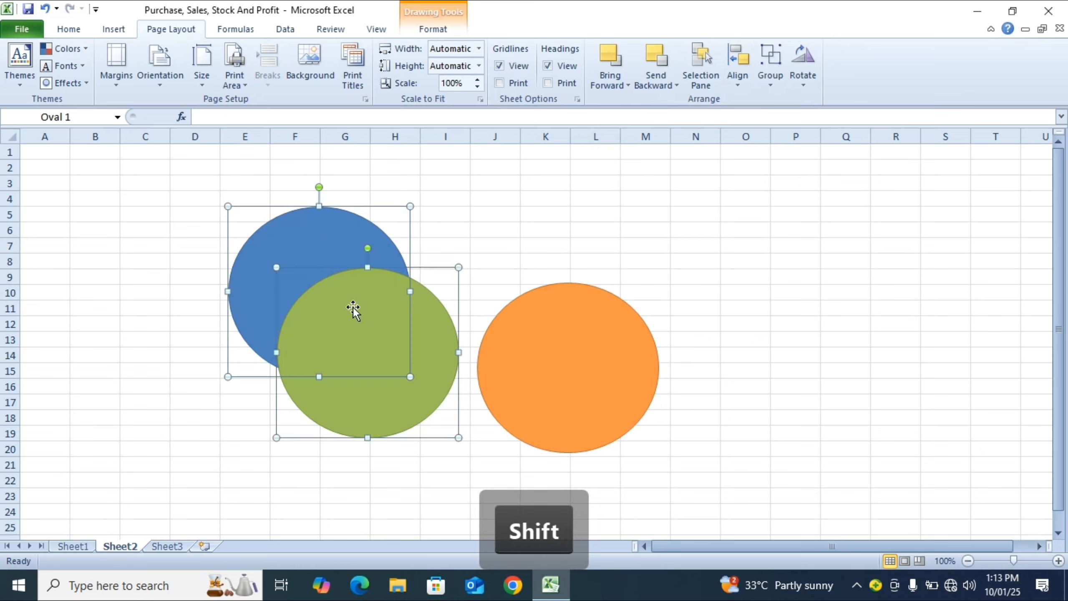
left_click(606, 354, "shift")
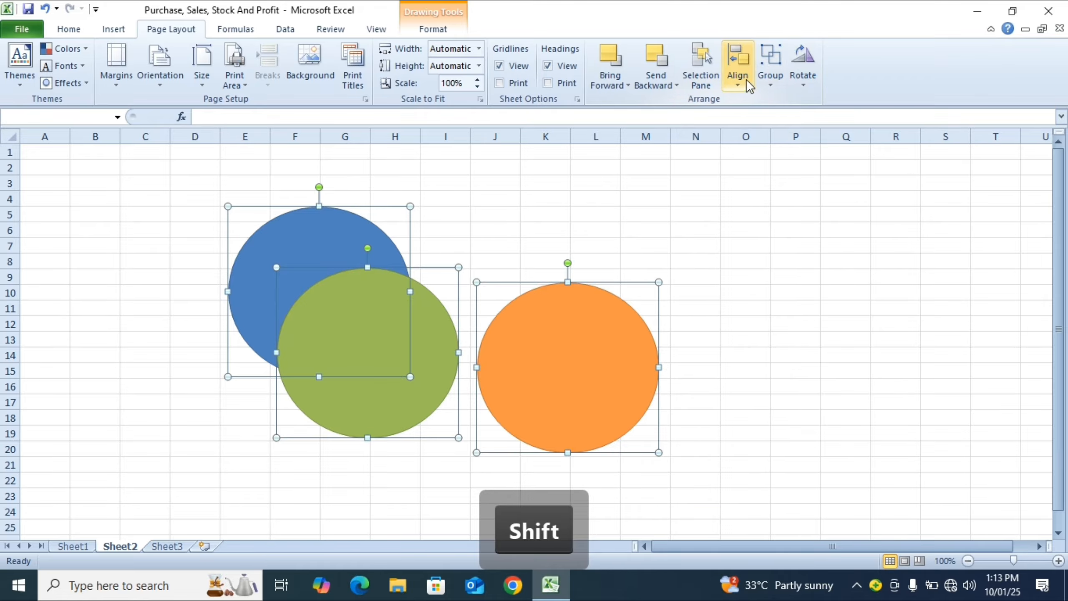
left_click(773, 65)
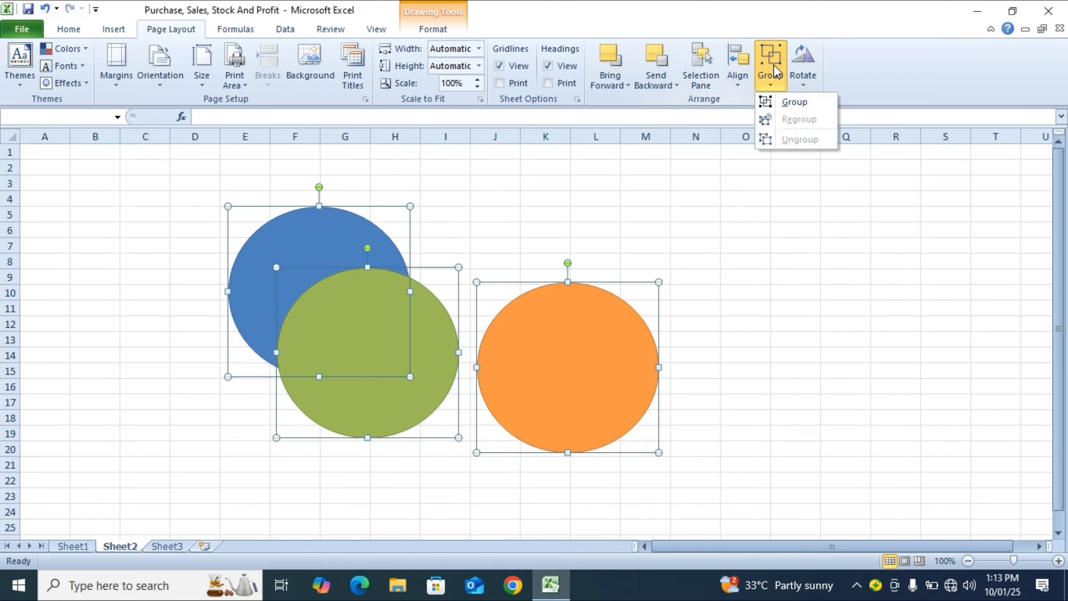
left_click(791, 103)
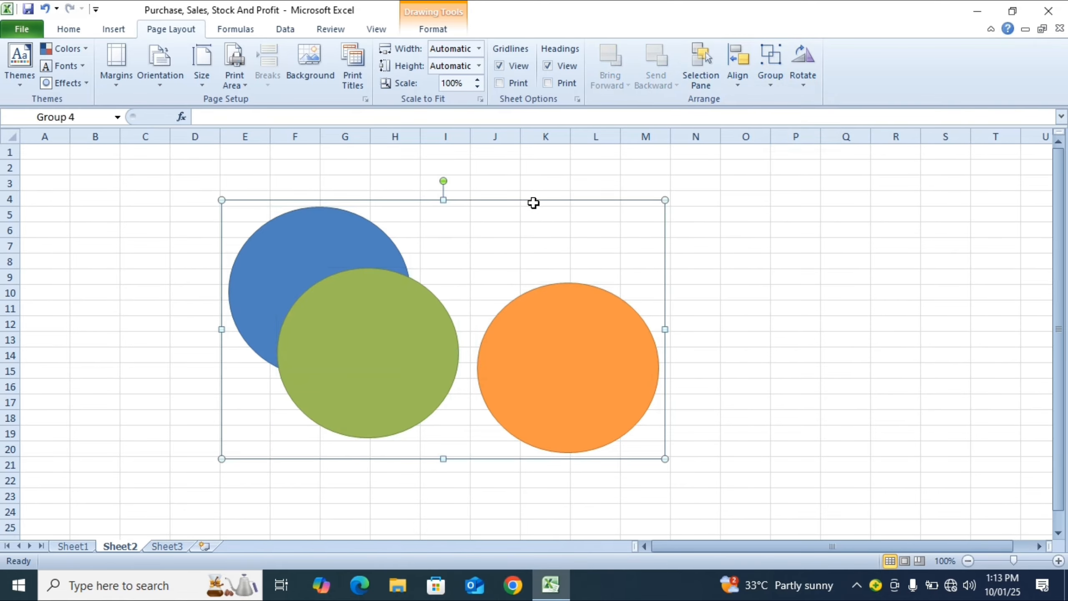
left_click_drag(530, 200, 587, 222)
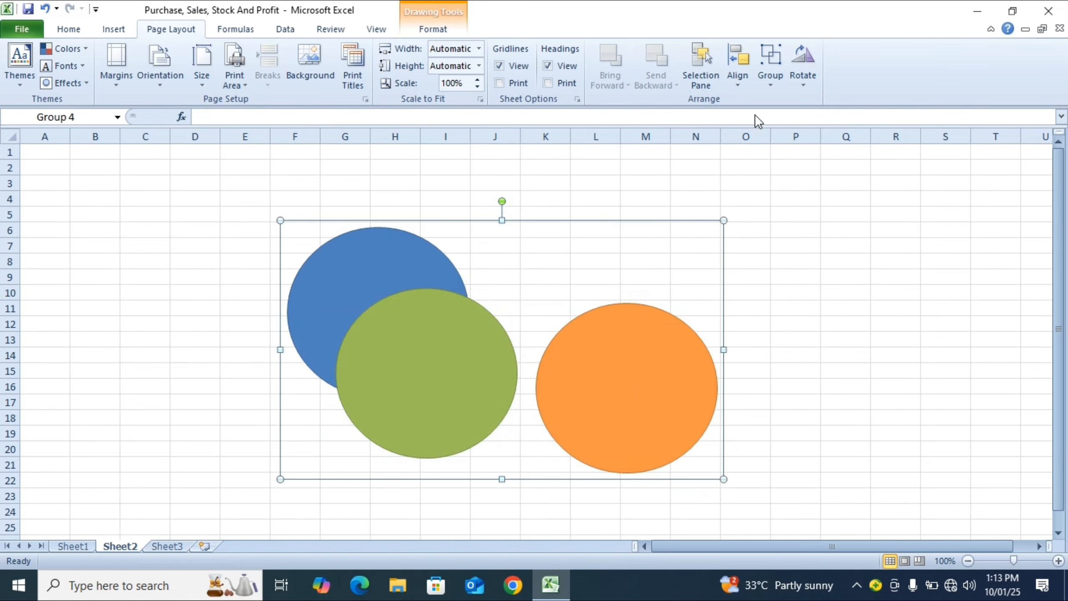
- Ungroup the ovals, shift all three to the right while they are still selected, and deselect them
left_click(769, 86)
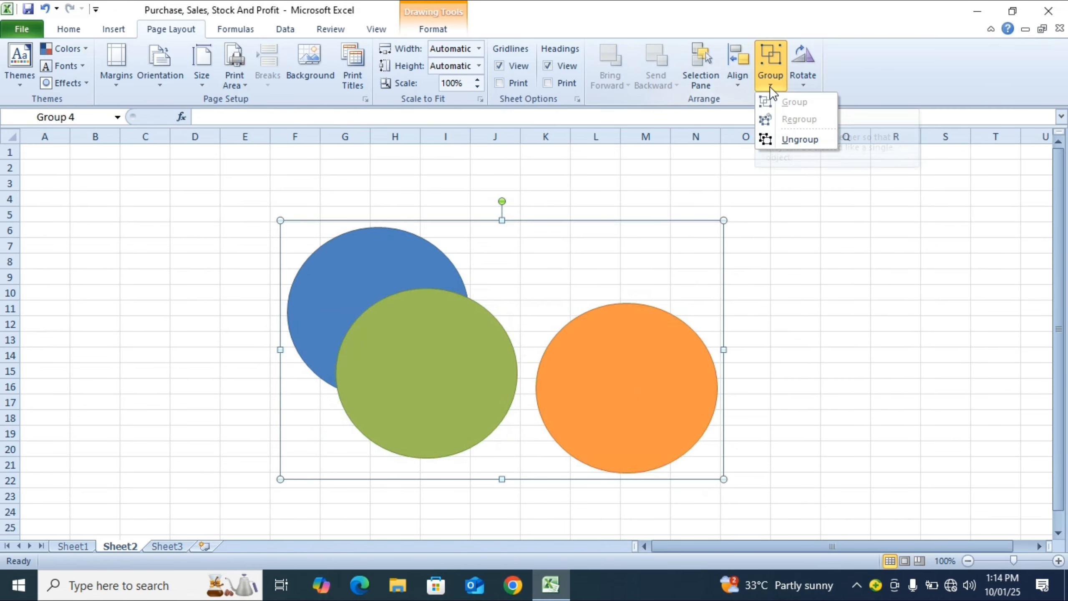
left_click(799, 140)
left_click_drag(577, 365, 650, 361)
left_click(858, 353)
- Move the orange and green ovals individually so the green one sits below and between the blue and orange ones
left_click(718, 378)
left_click_drag(717, 379, 819, 309)
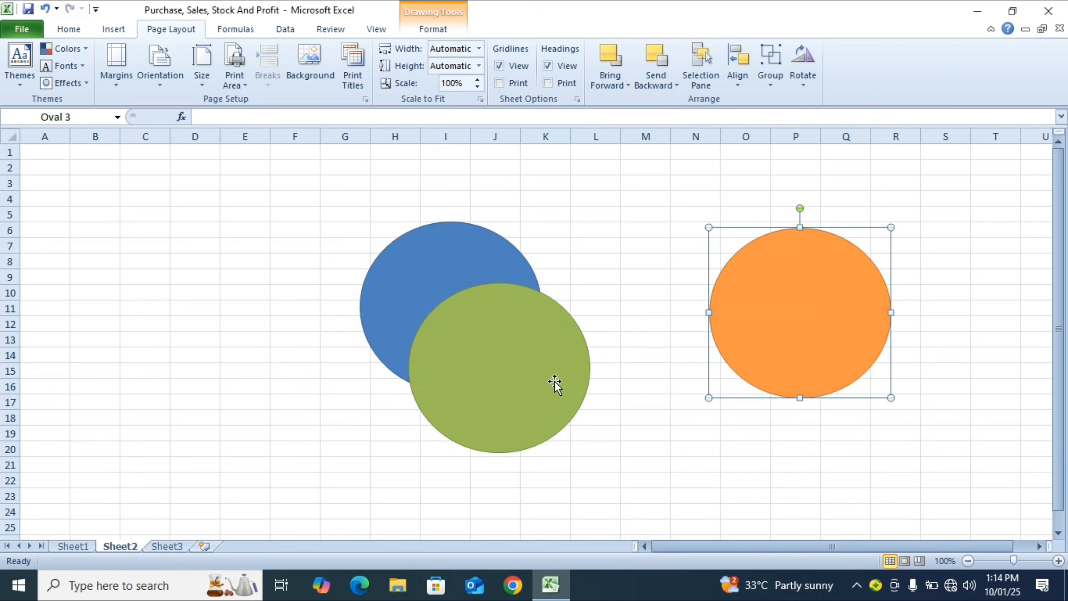
left_click_drag(554, 381, 641, 412)
left_click_drag(770, 364, 690, 386)
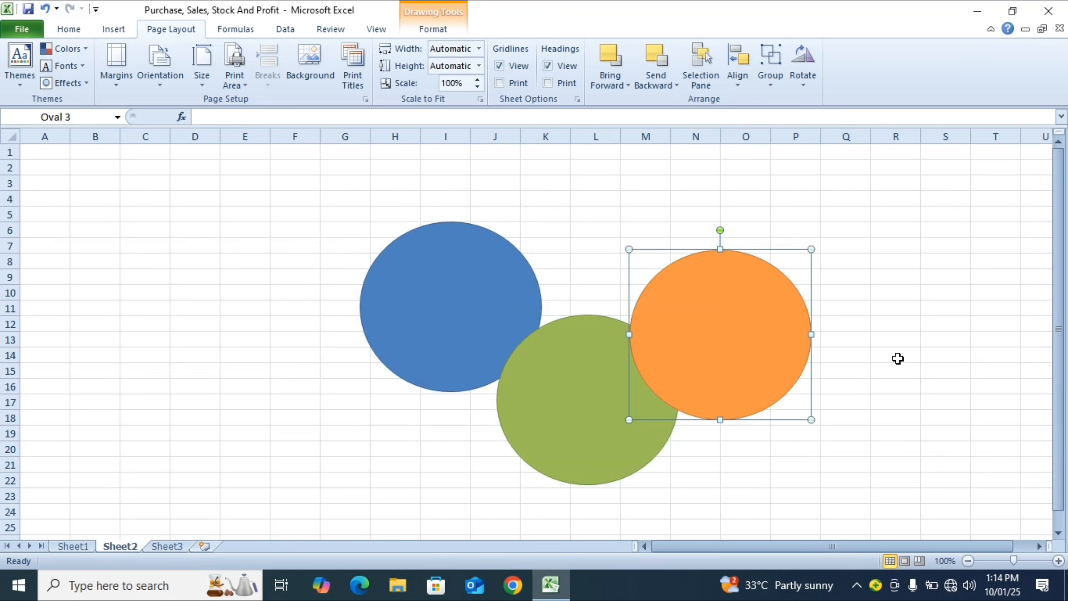
left_click(894, 360)
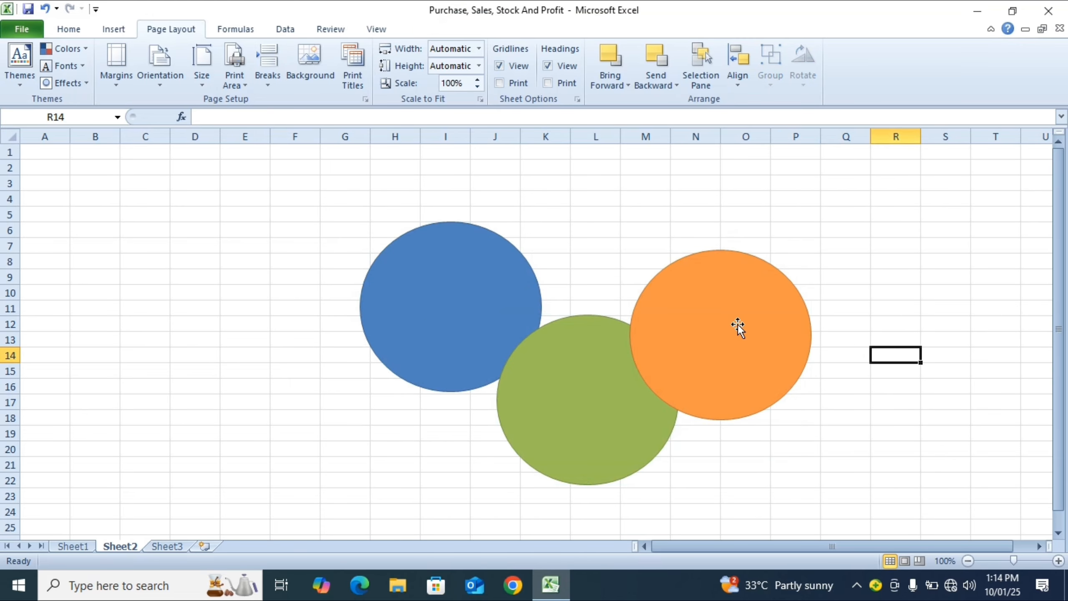
- Regroup the three ovals starting from the orange one, and flip the group horizontally
left_click(731, 297)
left_click(775, 88)
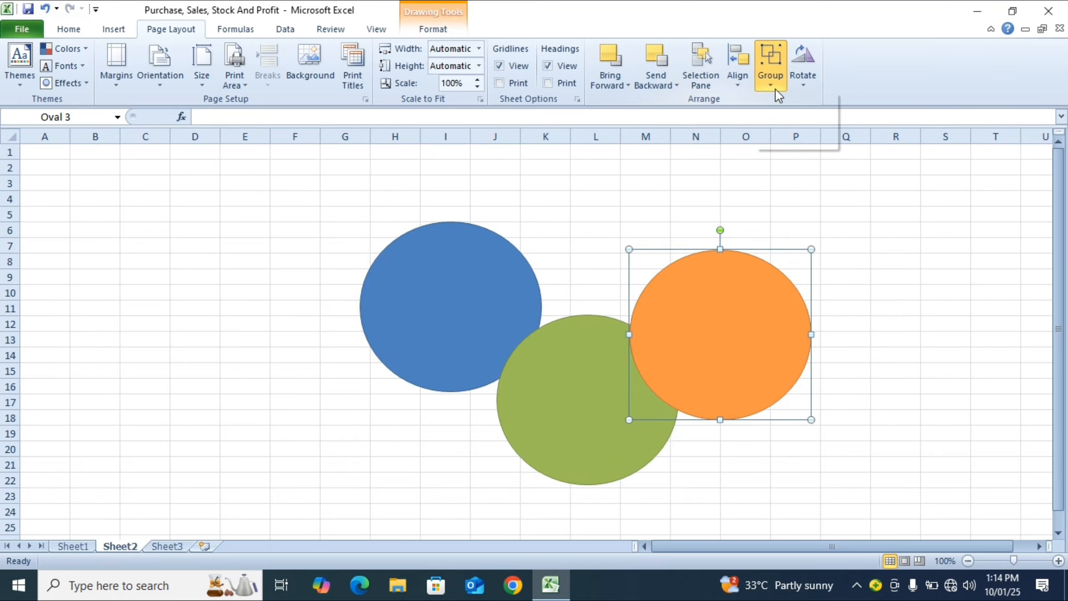
left_click(794, 121)
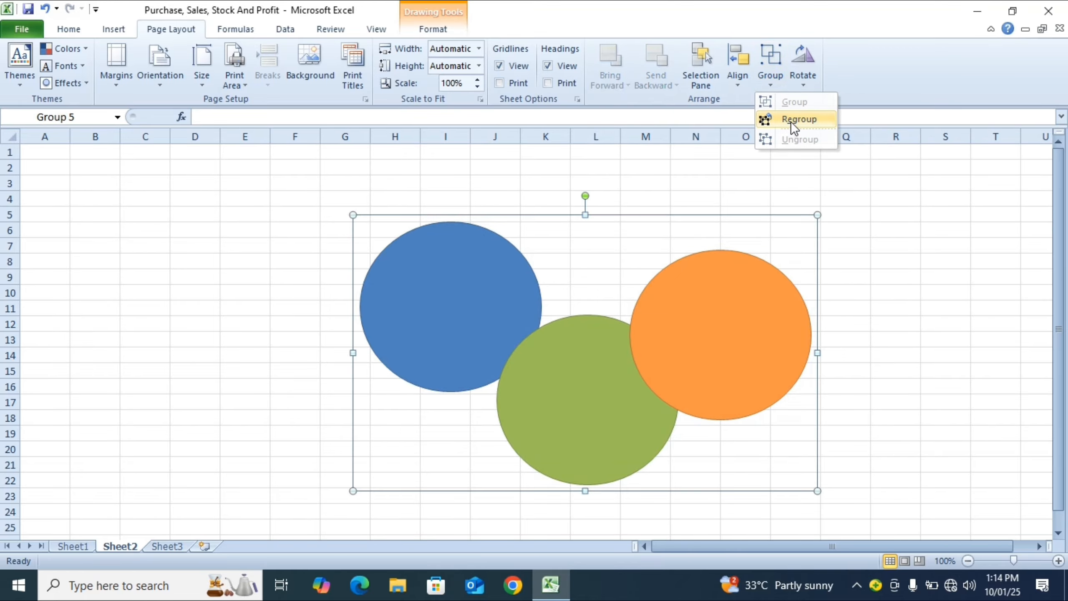
left_click(801, 83)
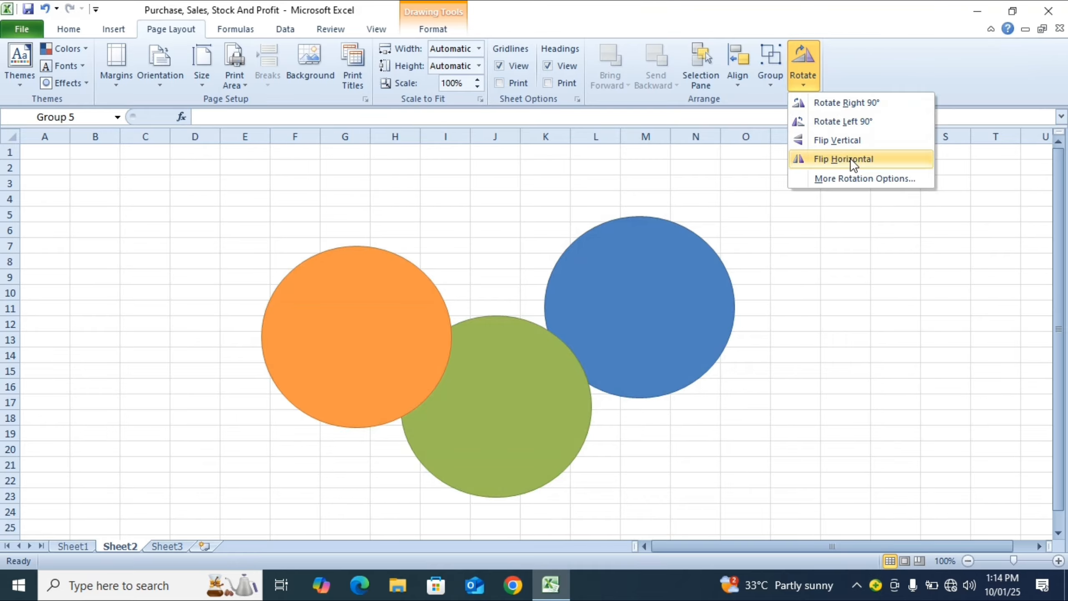
left_click(850, 158)
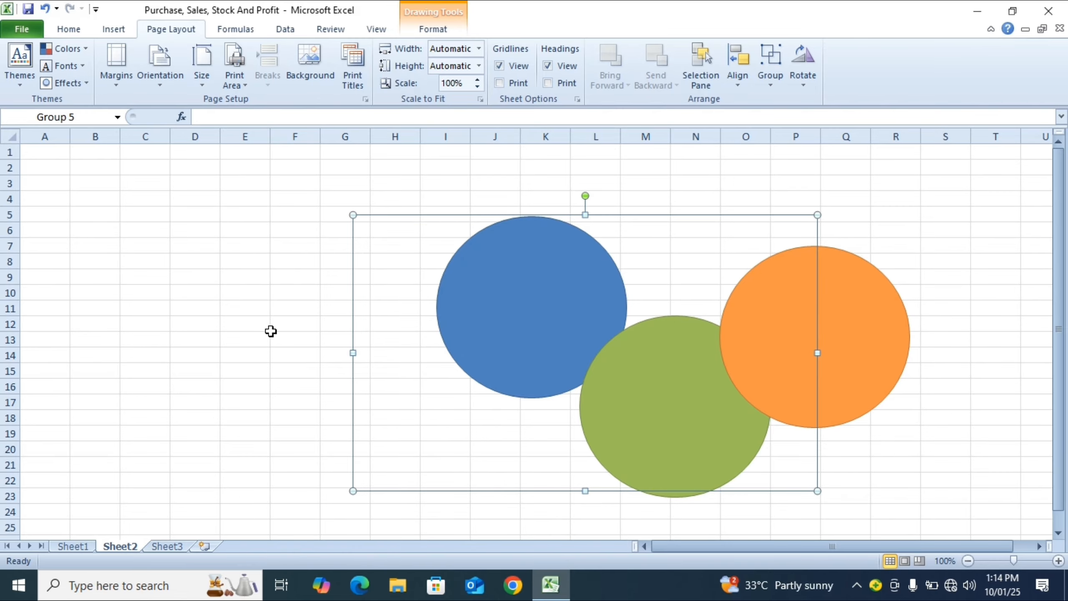